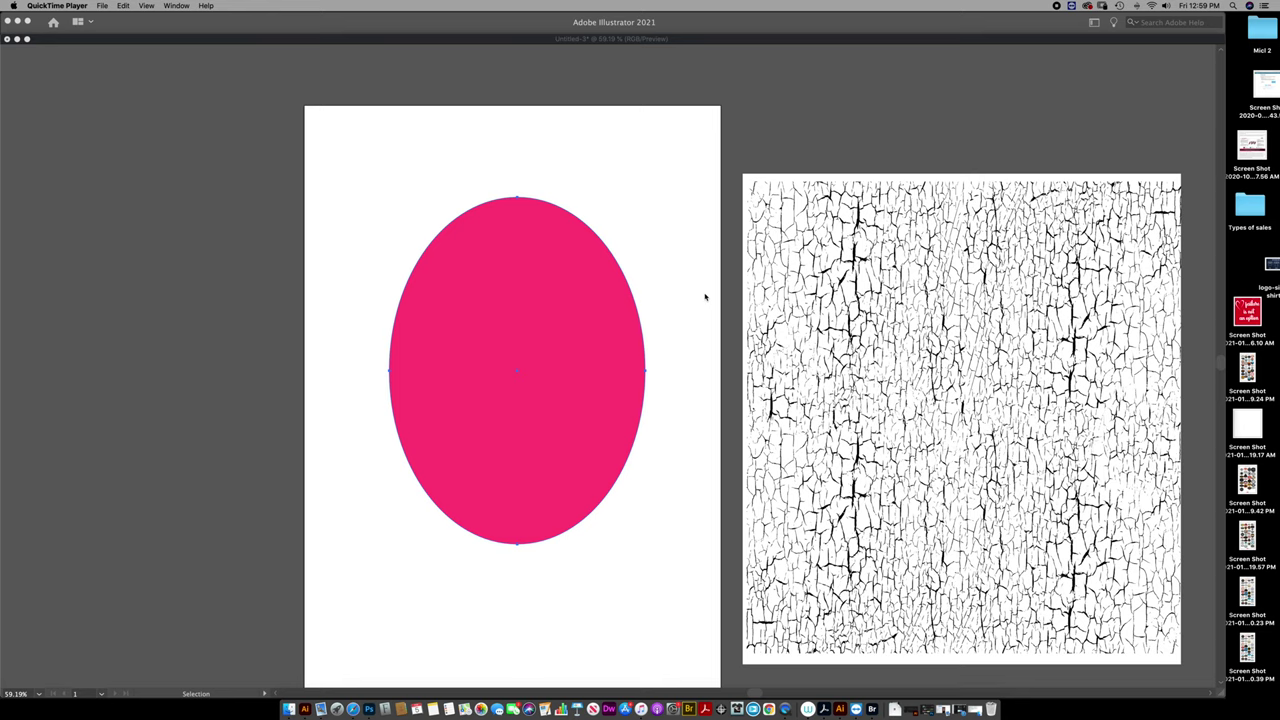
Deselect the pink ellipse and set the fill for new shapes to the Black swatch.
scroll(688, 308, left, 1)
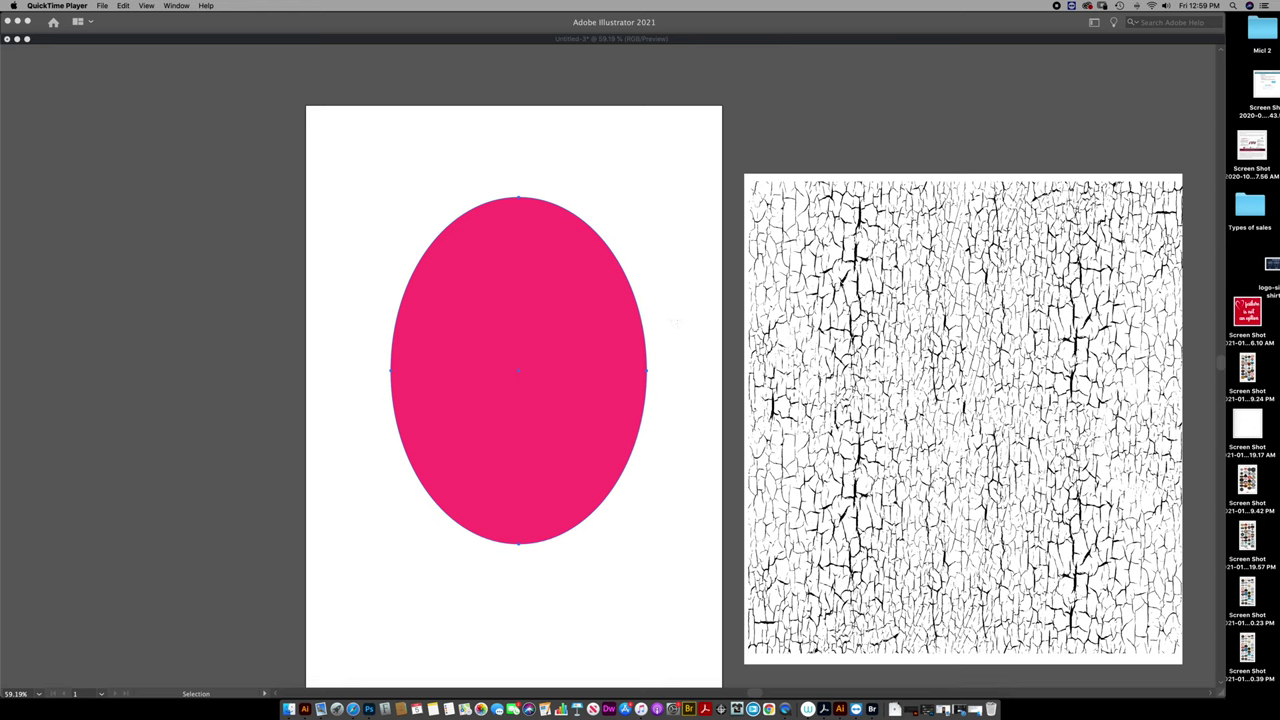
click(700, 216)
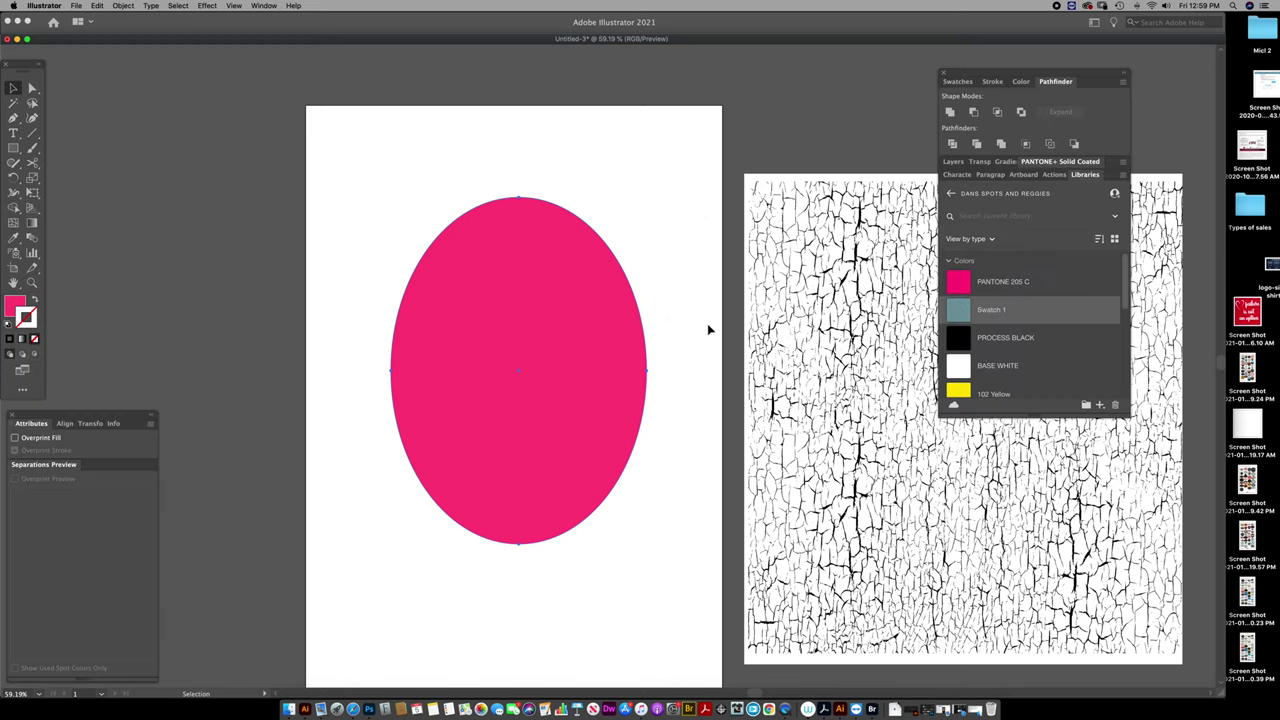
click(677, 322)
click(957, 81)
click(970, 157)
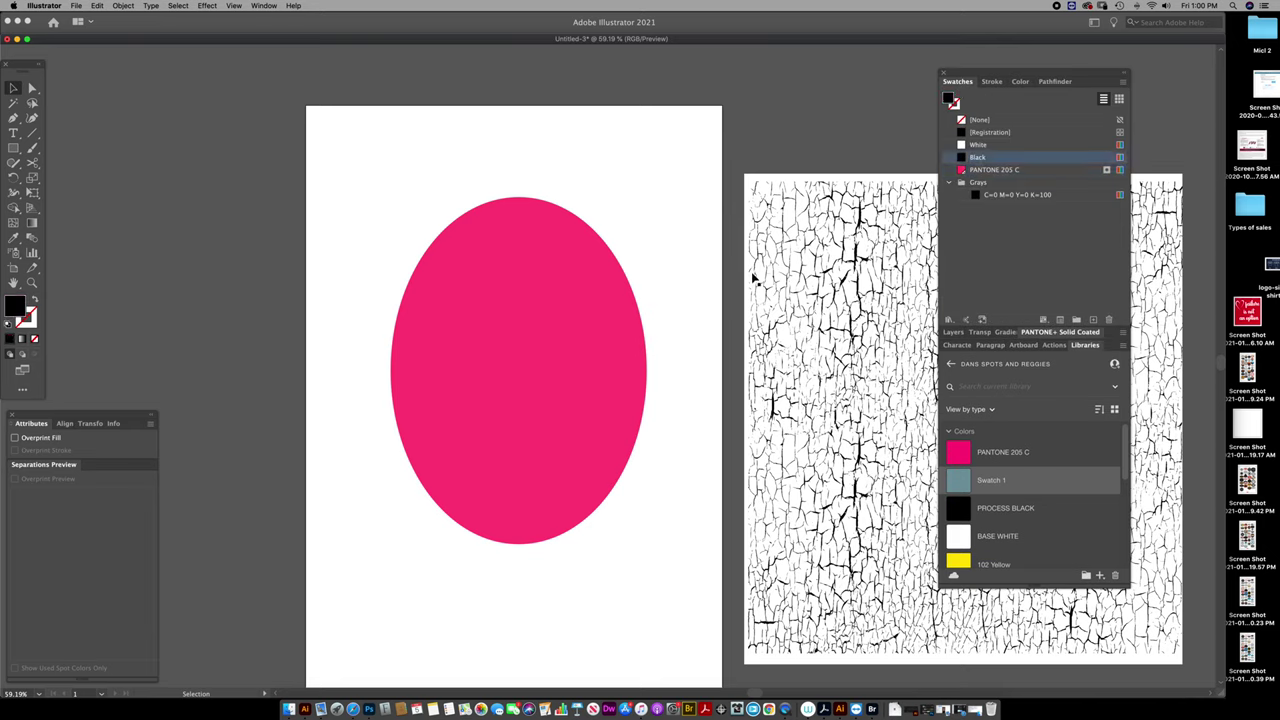
Scatter black rectangles of varied sizes over the pink ellipse and across its edges.
key(m)
mouse_move(598, 535)
mouse_down()
mouse_move(530, 501)
mouse_move(616, 467)
mouse_up()
drag(613, 468, 541, 446)
drag(500, 440, 476, 421)
drag(482, 417, 492, 405)
drag(509, 399, 562, 340)
mouse_move(557, 317)
mouse_down()
mouse_move(519, 301)
mouse_move(460, 310)
mouse_move(448, 268)
mouse_up()
drag(485, 259, 532, 254)
drag(557, 256, 587, 273)
drag(591, 303, 613, 366)
drag(621, 373, 622, 379)
drag(645, 399, 649, 408)
drag(567, 418, 551, 415)
drag(534, 408, 480, 352)
drag(459, 351, 405, 342)
drag(396, 363, 391, 381)
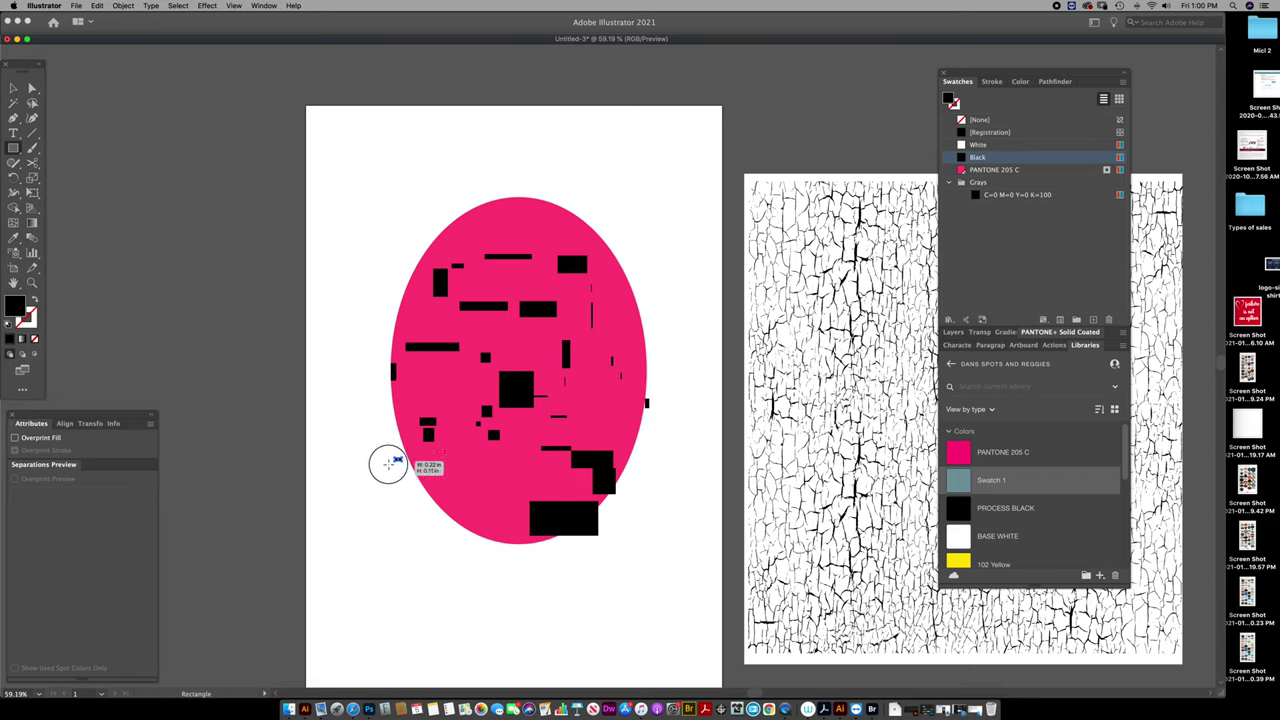
drag(388, 464, 380, 487)
drag(412, 493, 478, 514)
drag(480, 521, 506, 562)
drag(510, 562, 505, 514)
drag(466, 470, 438, 451)
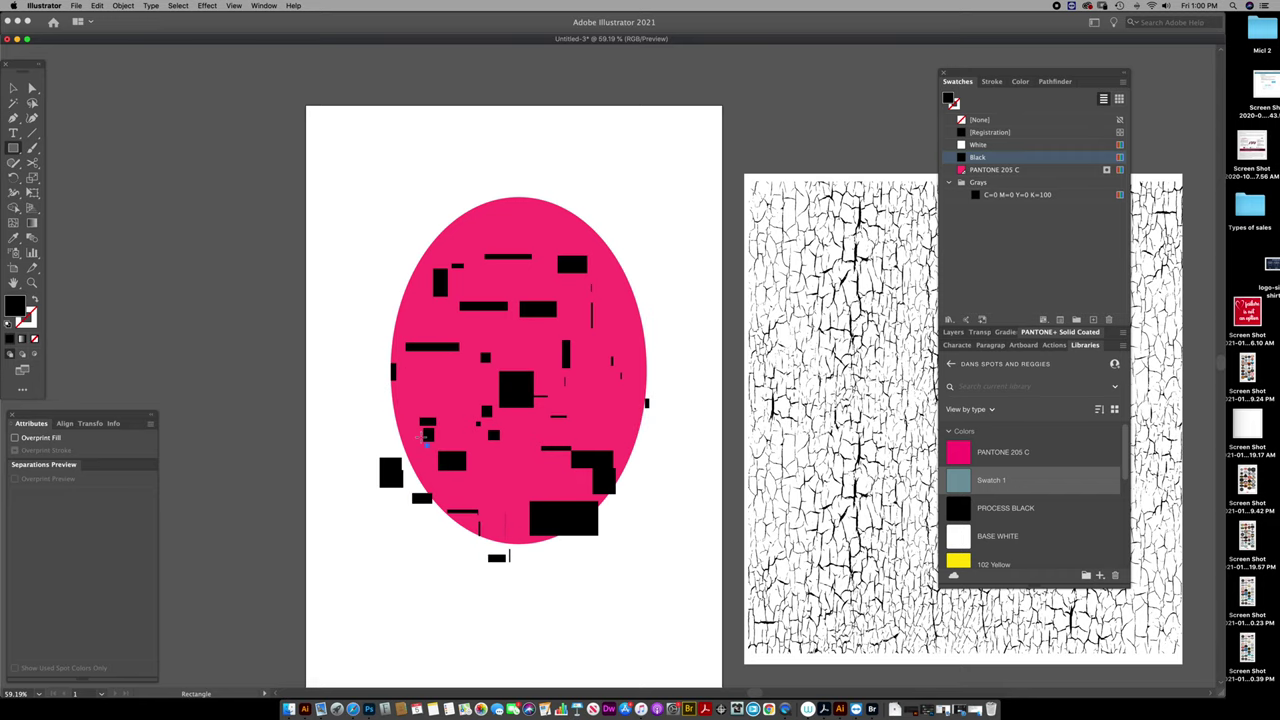
key(super+y)
key(super+y)
drag(457, 404, 422, 366)
mouse_move(404, 368)
mouse_down()
mouse_move(384, 346)
mouse_move(384, 304)
mouse_up()
mouse_move(392, 300)
mouse_down()
mouse_move(419, 277)
mouse_move(492, 272)
mouse_up()
drag(515, 265, 530, 249)
mouse_move(544, 235)
mouse_down()
mouse_move(554, 211)
mouse_move(483, 197)
mouse_move(437, 207)
mouse_up()
drag(451, 209, 518, 243)
mouse_move(526, 243)
mouse_down()
mouse_move(564, 244)
mouse_move(604, 286)
mouse_up()
drag(607, 328, 629, 311)
drag(634, 334, 645, 341)
mouse_move(648, 346)
mouse_down()
mouse_move(664, 339)
mouse_move(662, 361)
mouse_move(617, 357)
mouse_move(597, 396)
mouse_up()
drag(597, 396, 621, 413)
drag(640, 422, 642, 426)
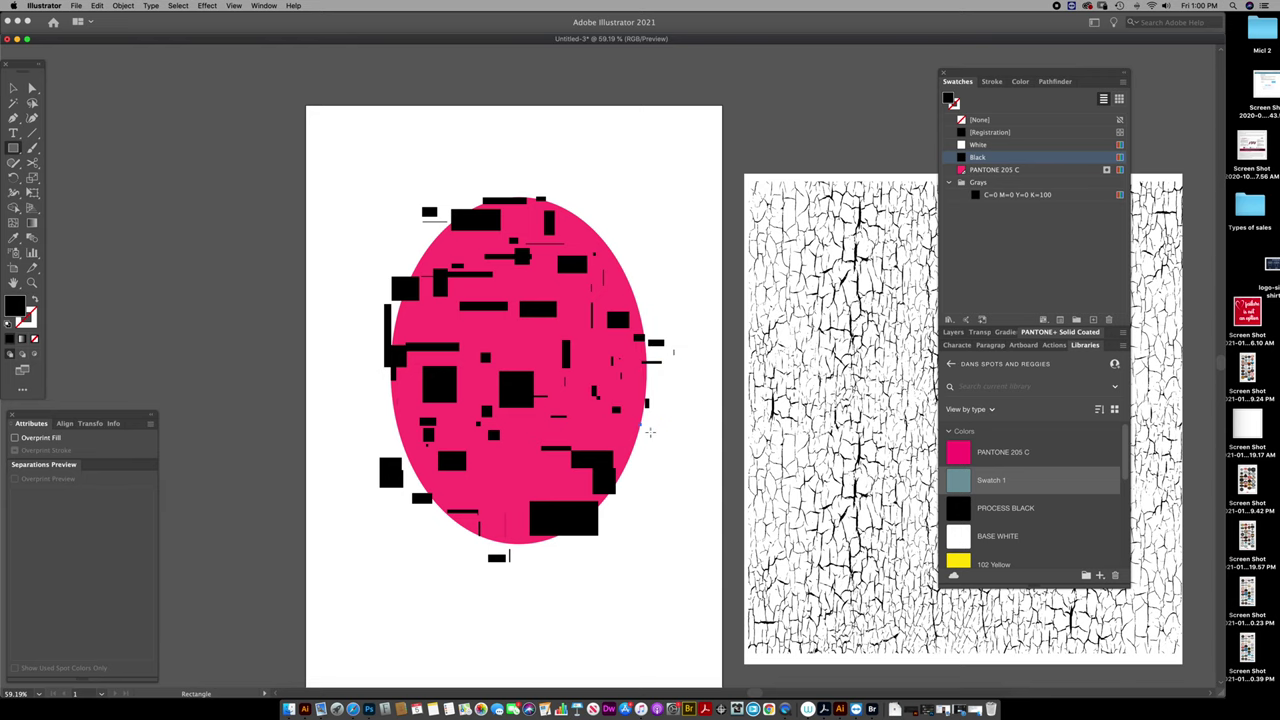
key(v)
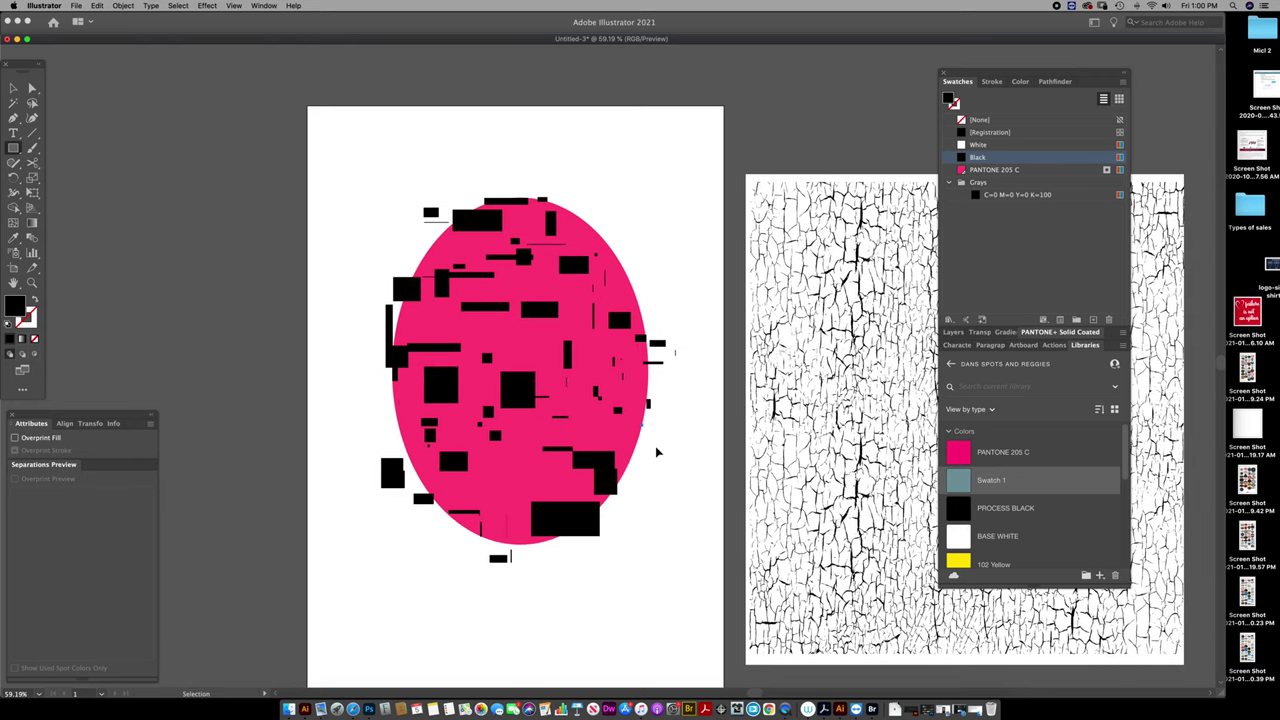
Add a few more small black rectangles over the lower-left part of the pink ellipse.
key(m)
scroll(660, 460, up, 2)
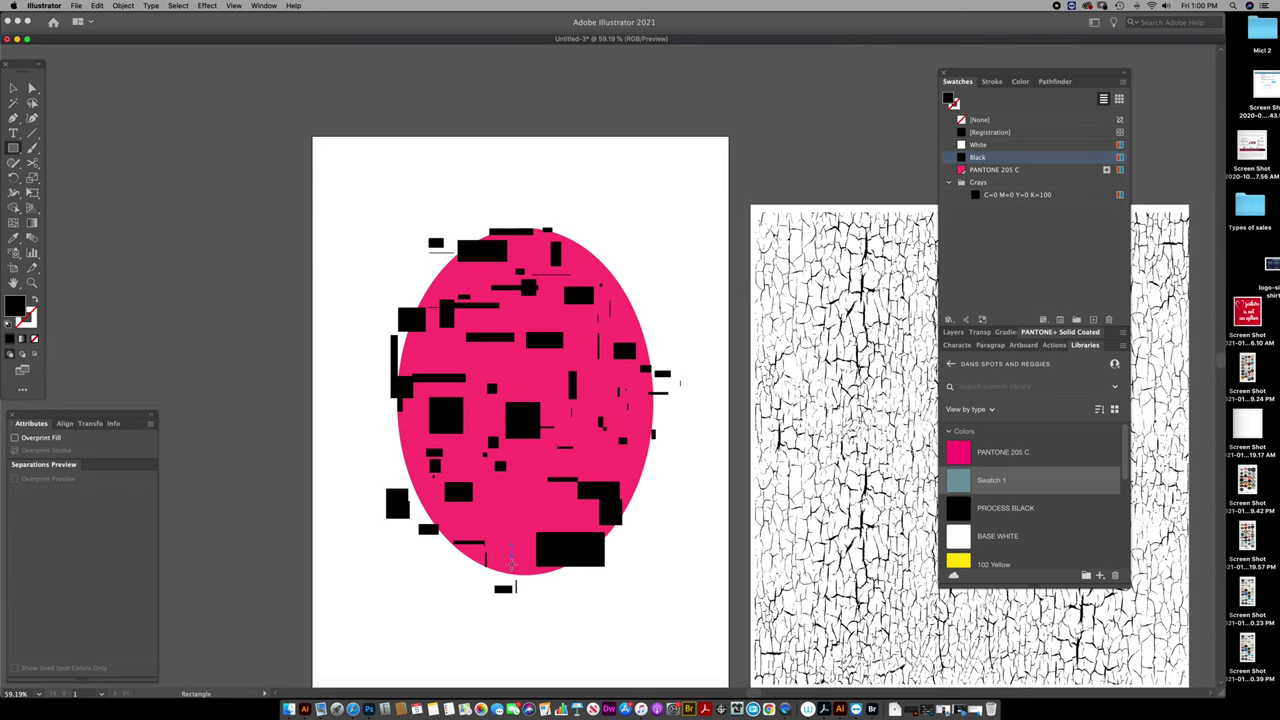
mouse_move(516, 562)
mouse_down()
mouse_move(491, 530)
mouse_move(494, 502)
mouse_up()
drag(523, 503, 468, 449)
drag(458, 453, 444, 431)
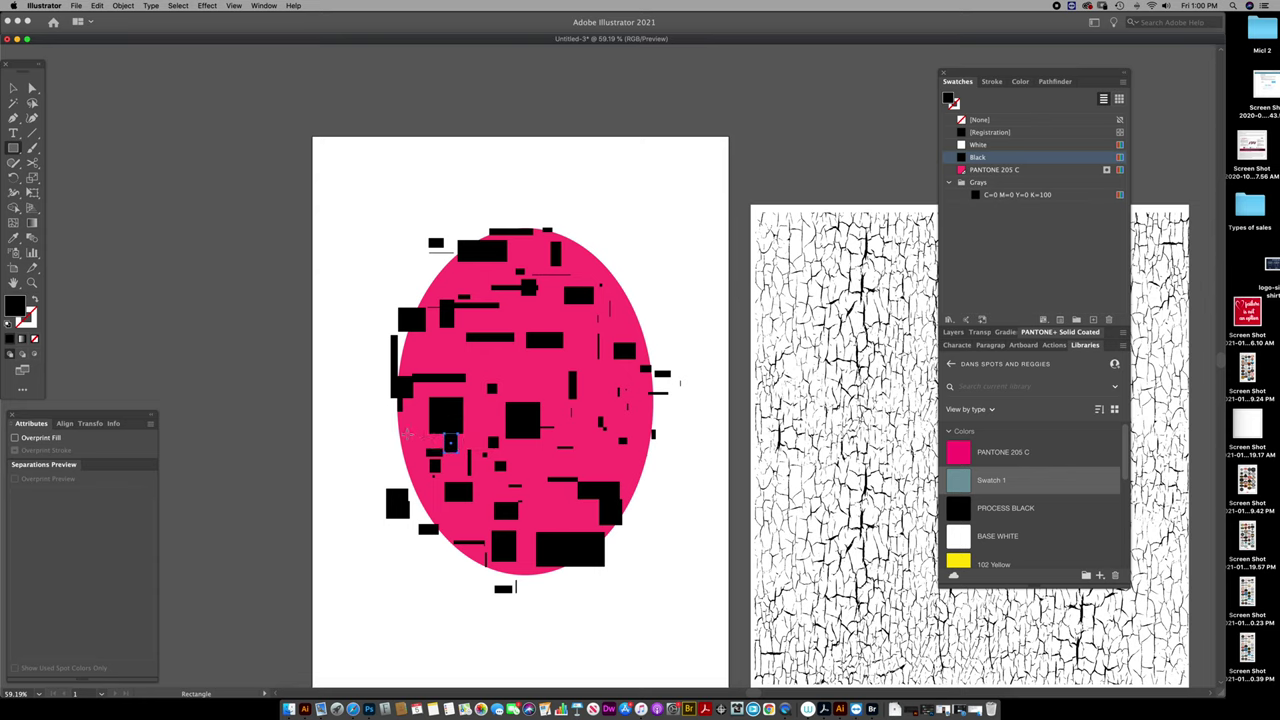
super+click(383, 428)
drag(803, 320, 751, 309)
drag(630, 312, 672, 318)
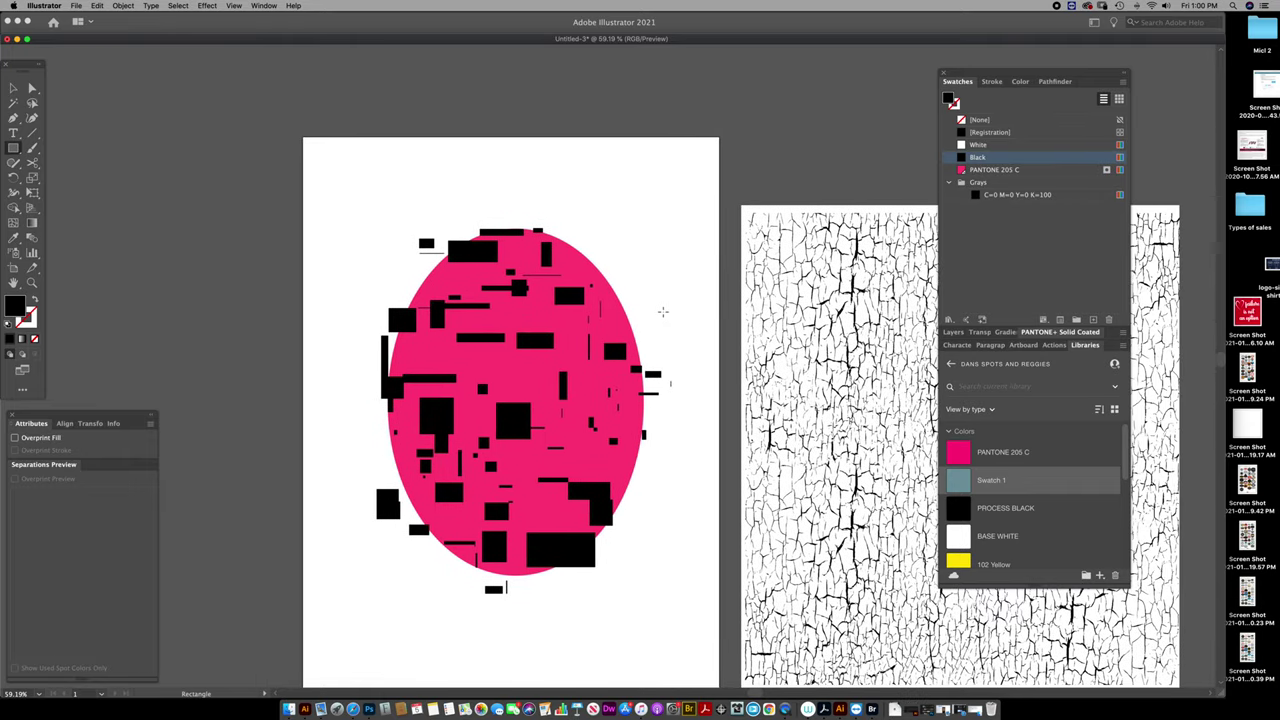
key(space)
drag(662, 311, 668, 315)
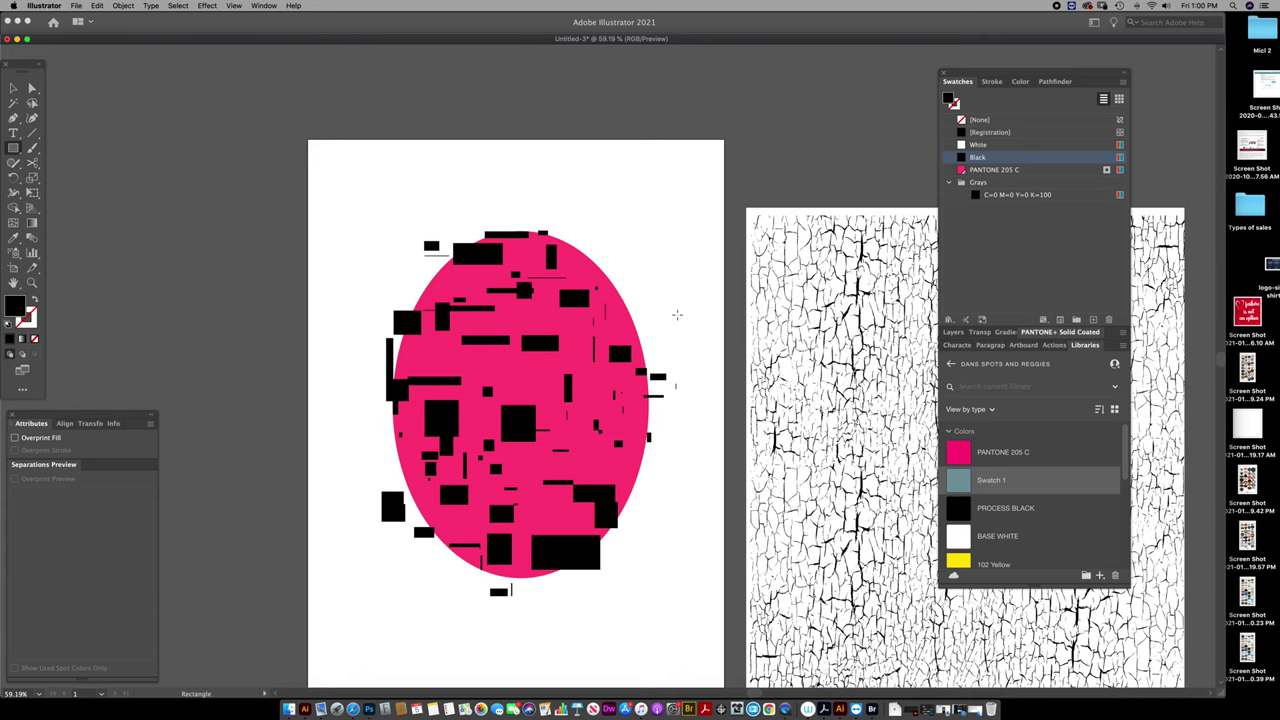
drag(709, 313, 729, 265)
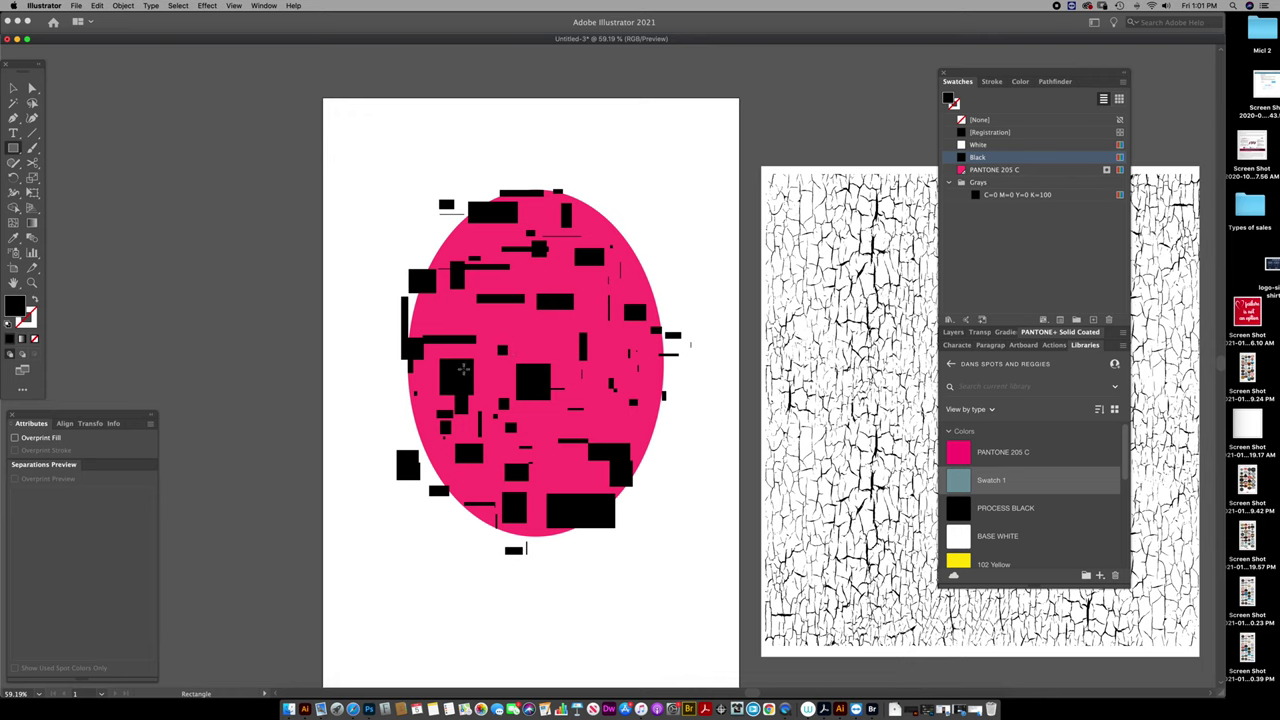
scroll(705, 350, right, 4)
scroll(705, 350, up, 1)
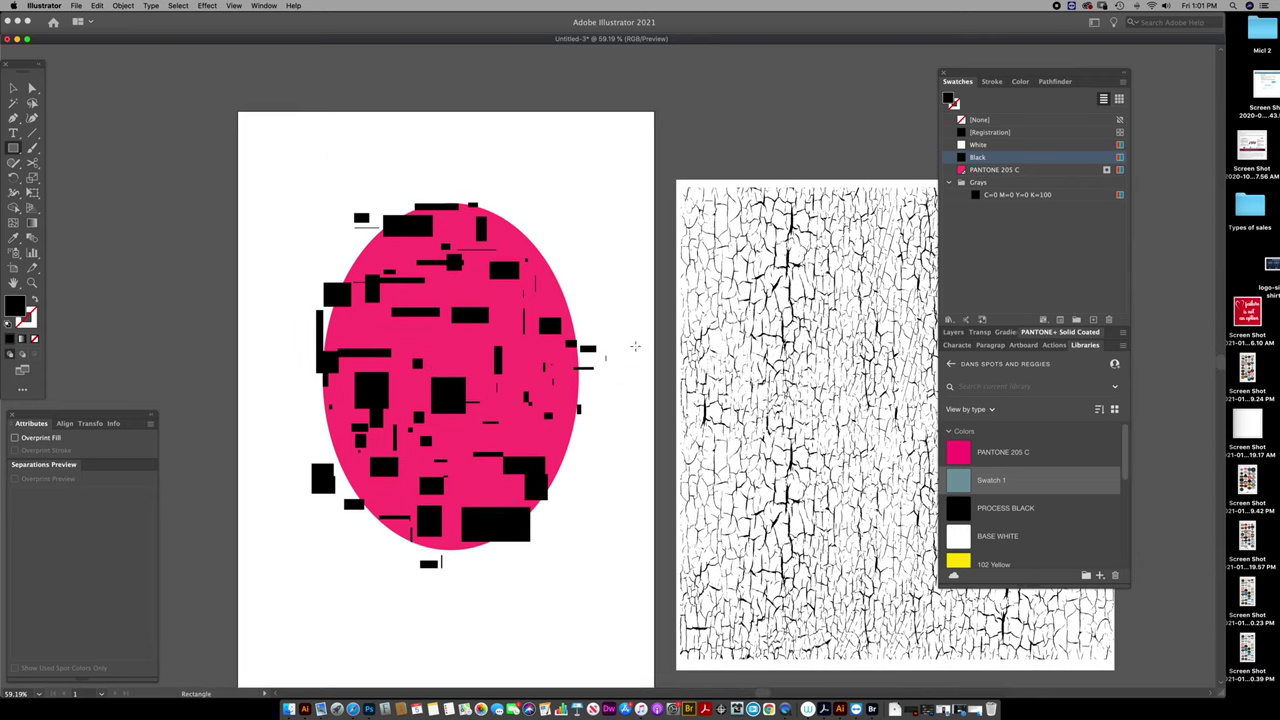
key(v)
click(560, 306)
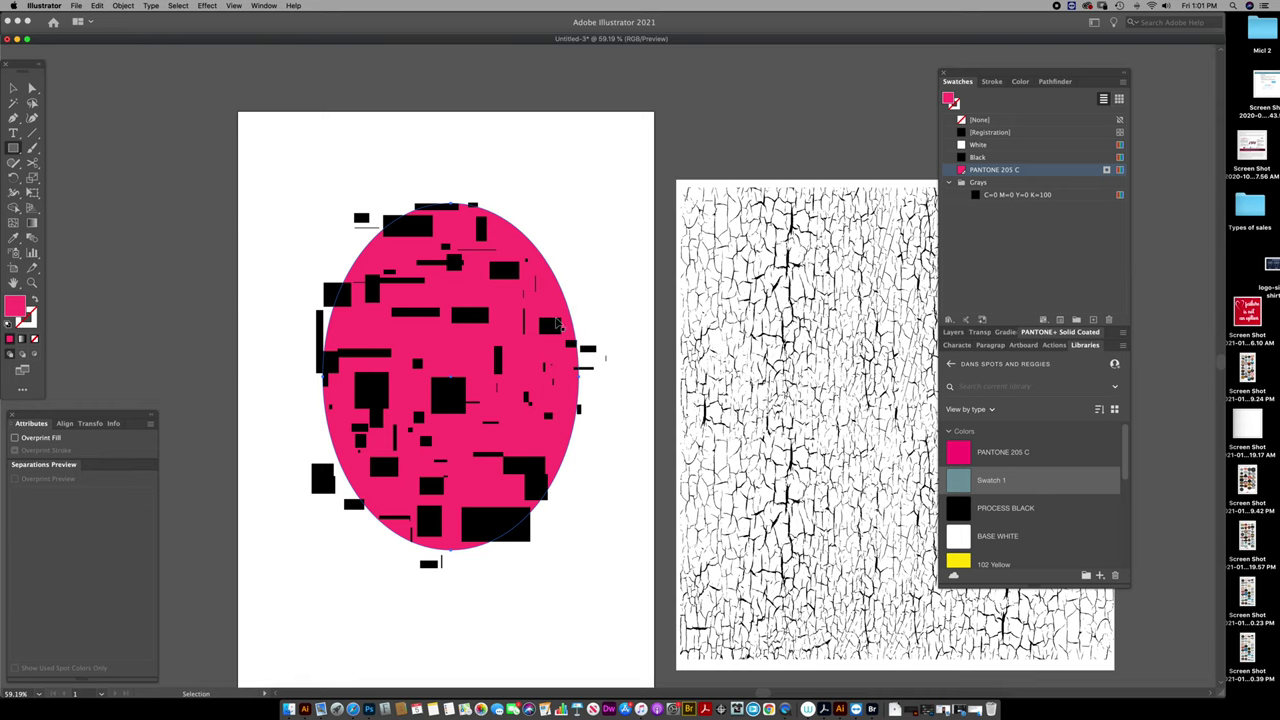
super+click(641, 359)
Move the crackle texture image over part of the pink ellipse and return it beside the artboard.
drag(774, 406, 544, 386)
drag(643, 390, 559, 390)
key(space)
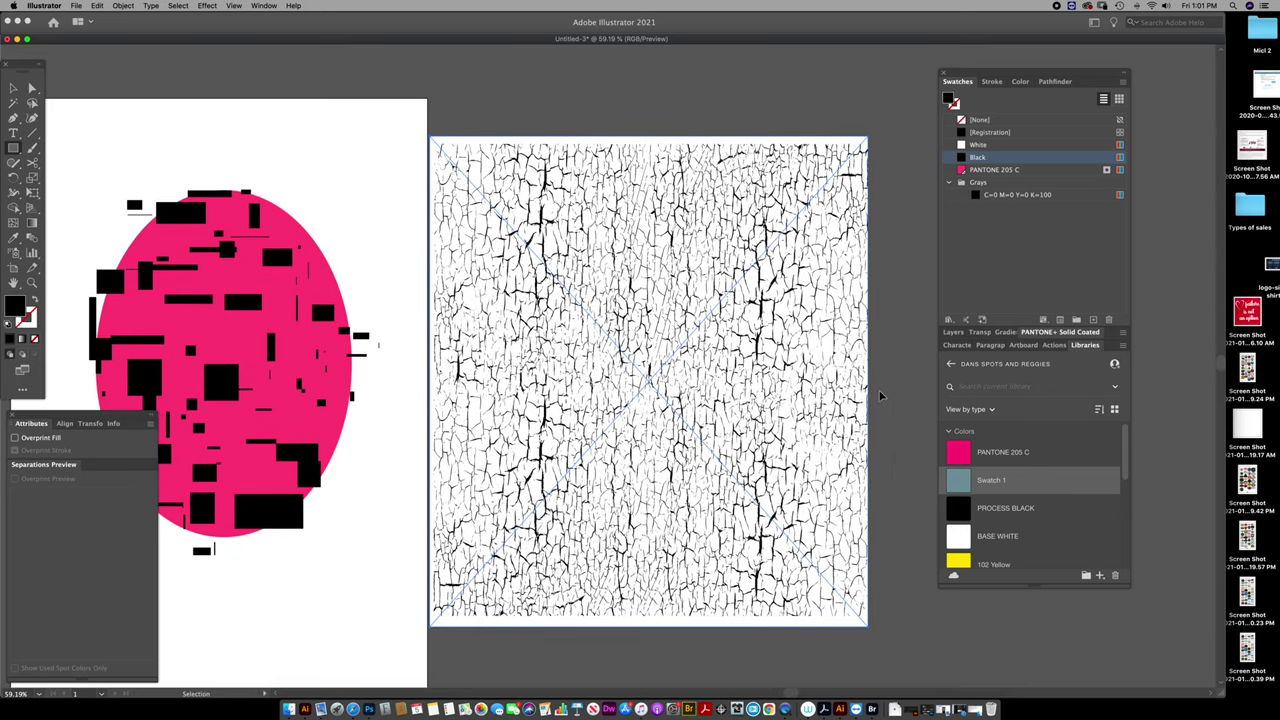
super+click(882, 391)
drag(731, 400, 754, 403)
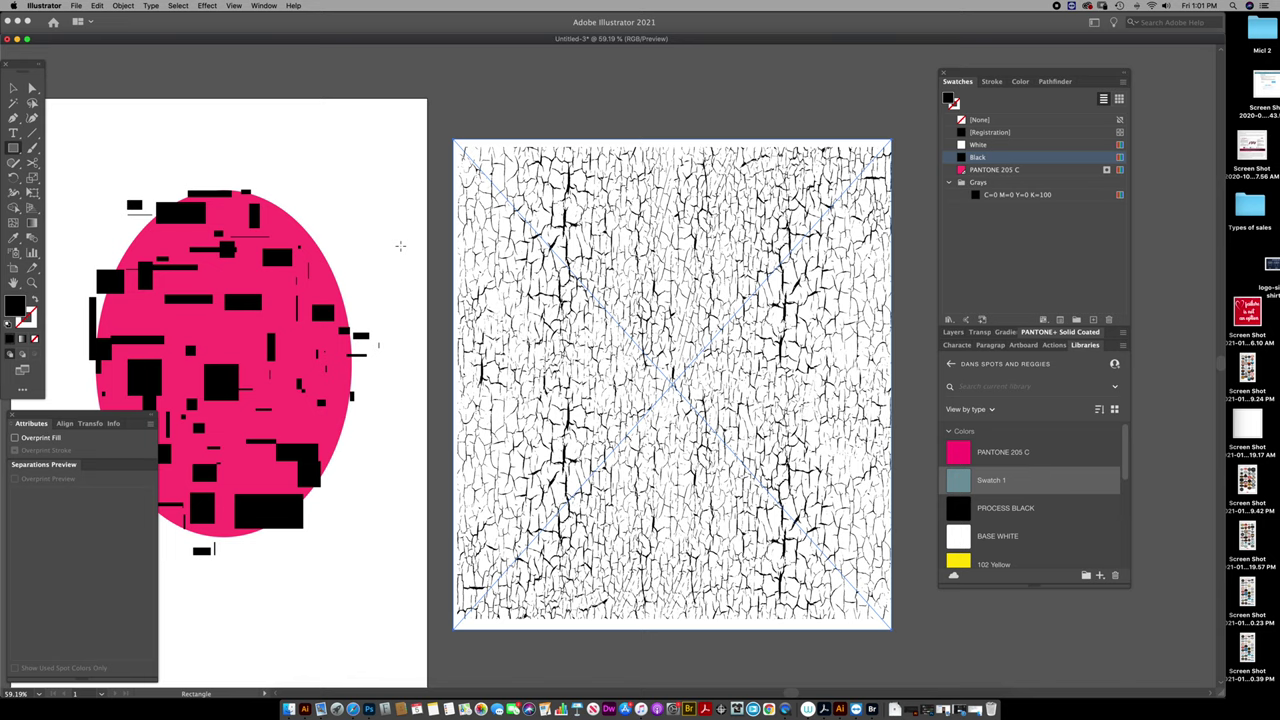
drag(518, 282, 488, 307)
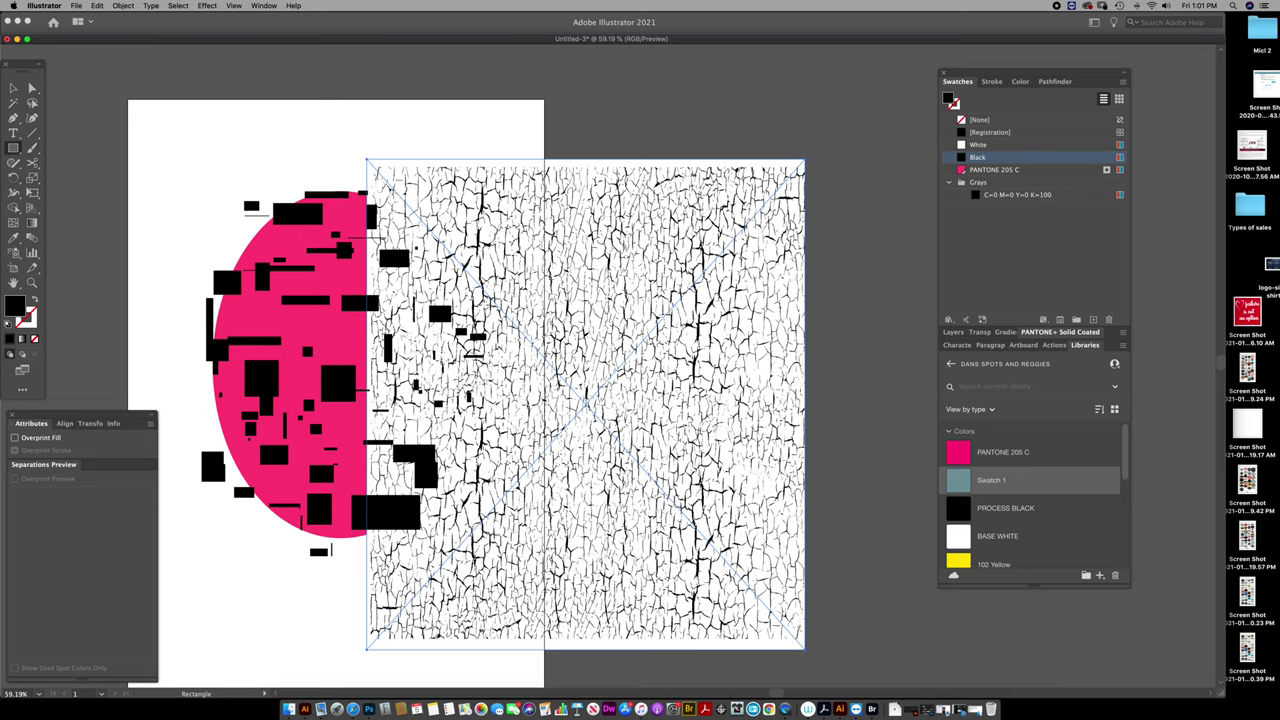
scroll(536, 357, right, 2)
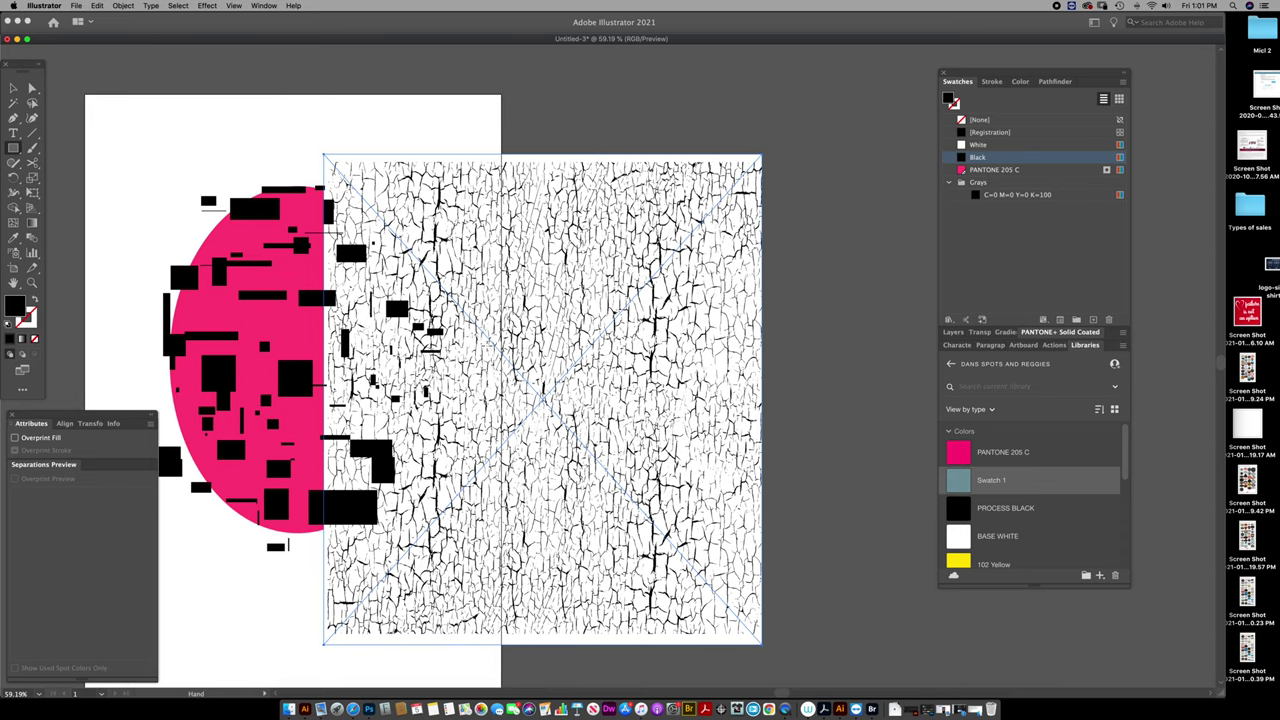
drag(530, 358, 716, 349)
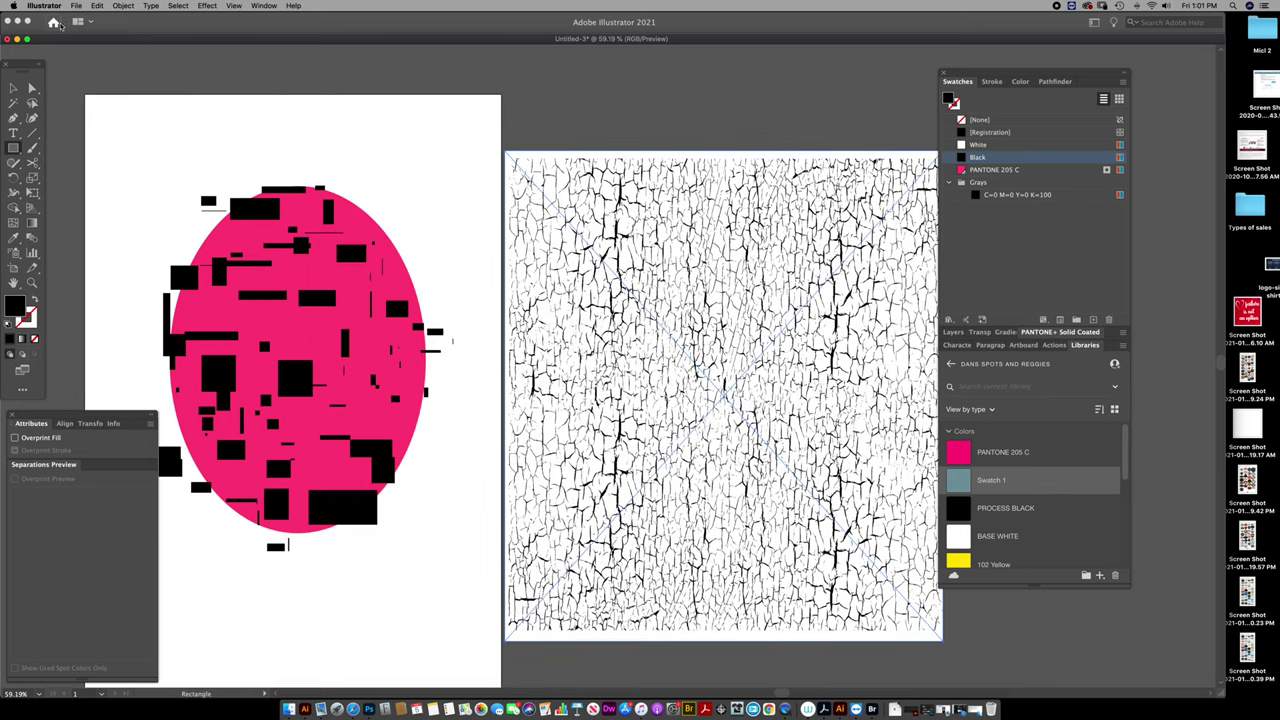
Convert the crackle texture image to vector paths with Image Trace, using Make and Expand.
click(123, 6)
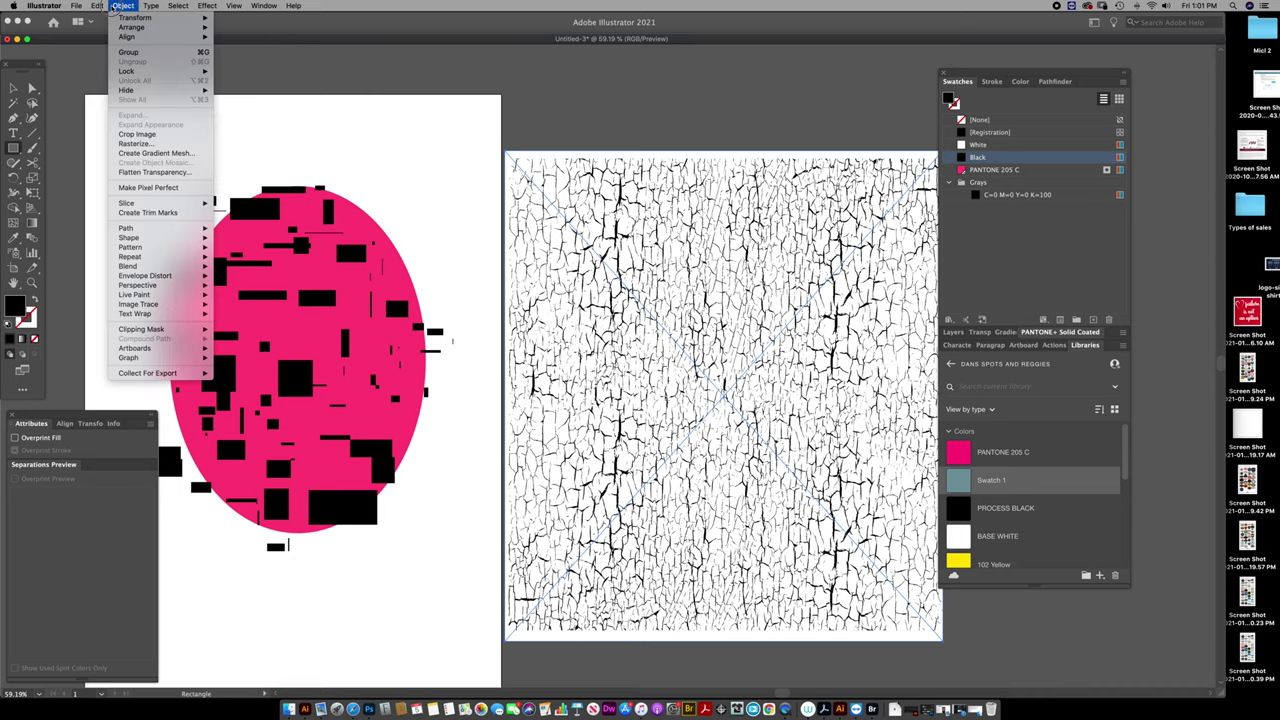
mouse_move(140, 304)
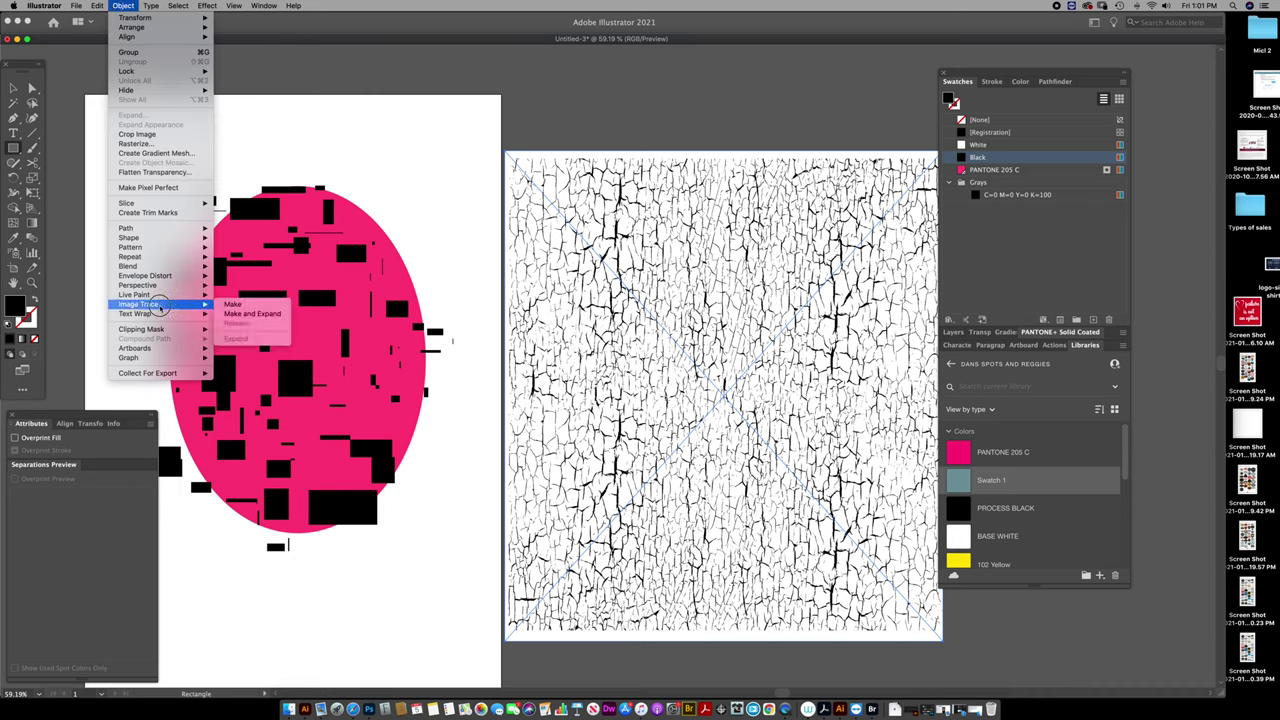
click(241, 314)
click(771, 502)
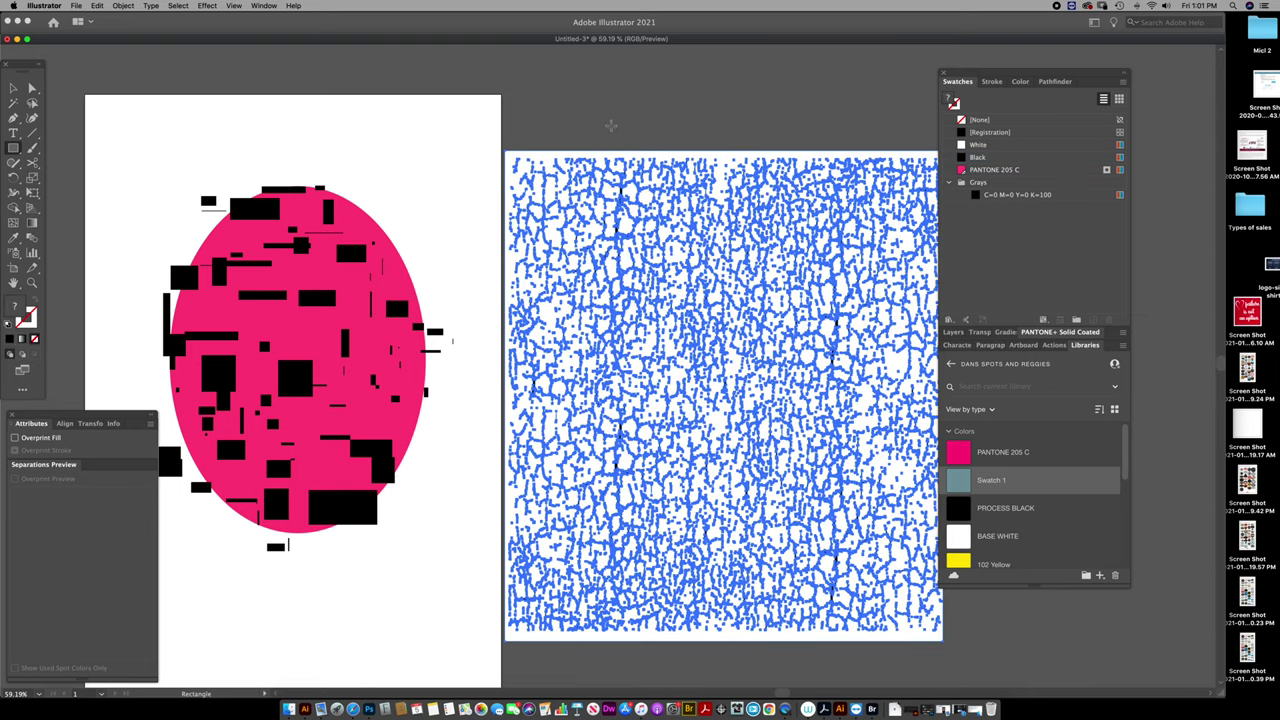
scroll(610, 128, right, 3)
click(610, 135)
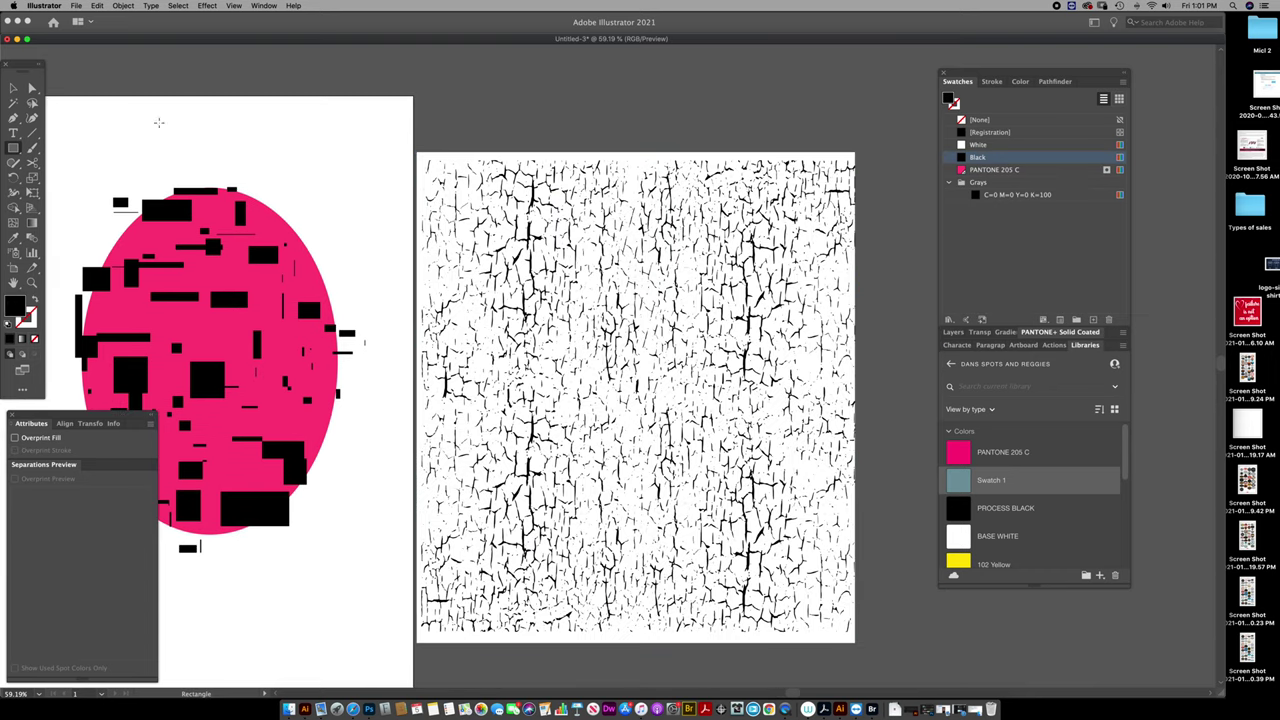
Delete the white background shape from the traced crackle texture with the Direct Selection tool.
click(31, 88)
click(632, 161)
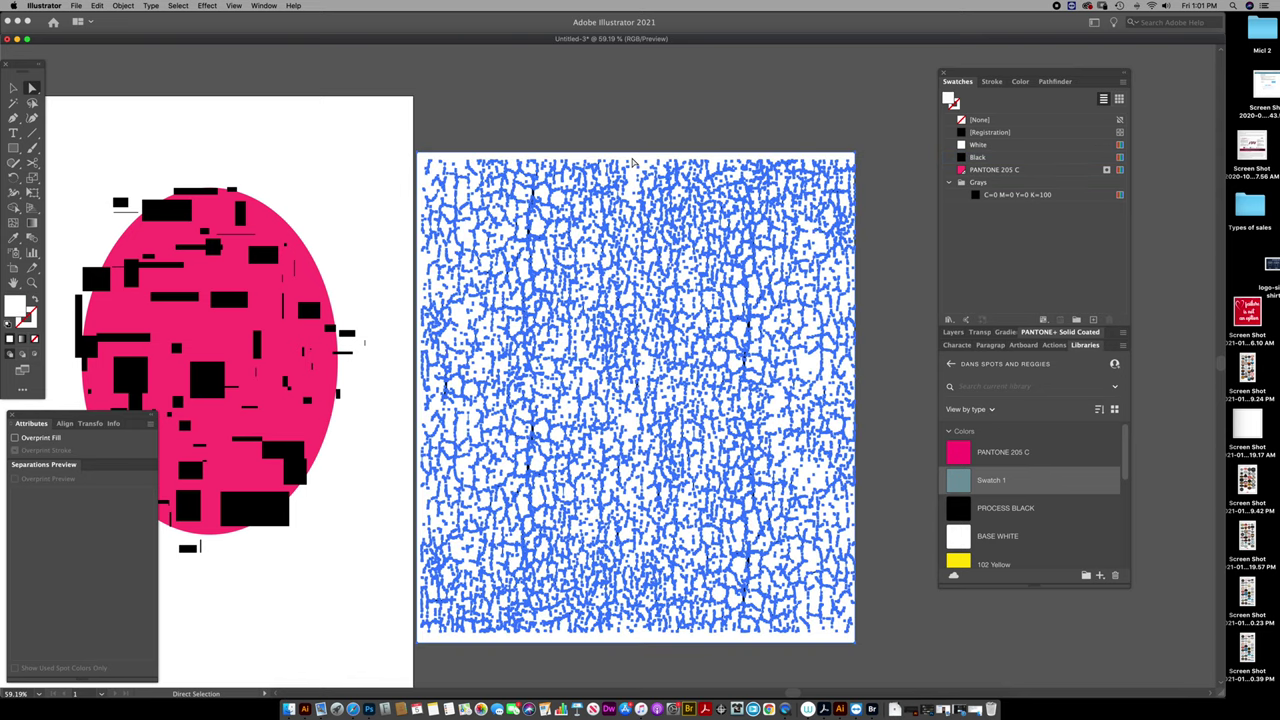
key(Delete)
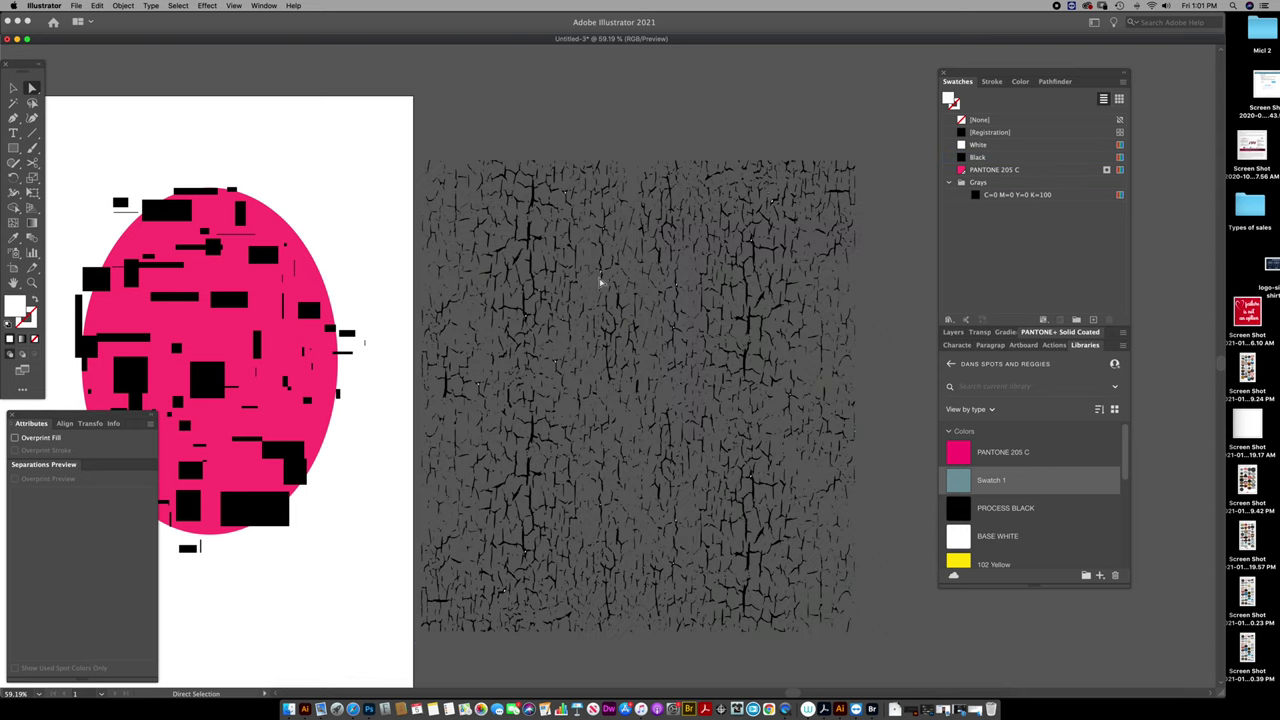
Select all leftover white fragments in the traced cracks by matching the fill color of one fragment.
key(z)
drag(592, 304, 720, 323)
super+click(607, 290)
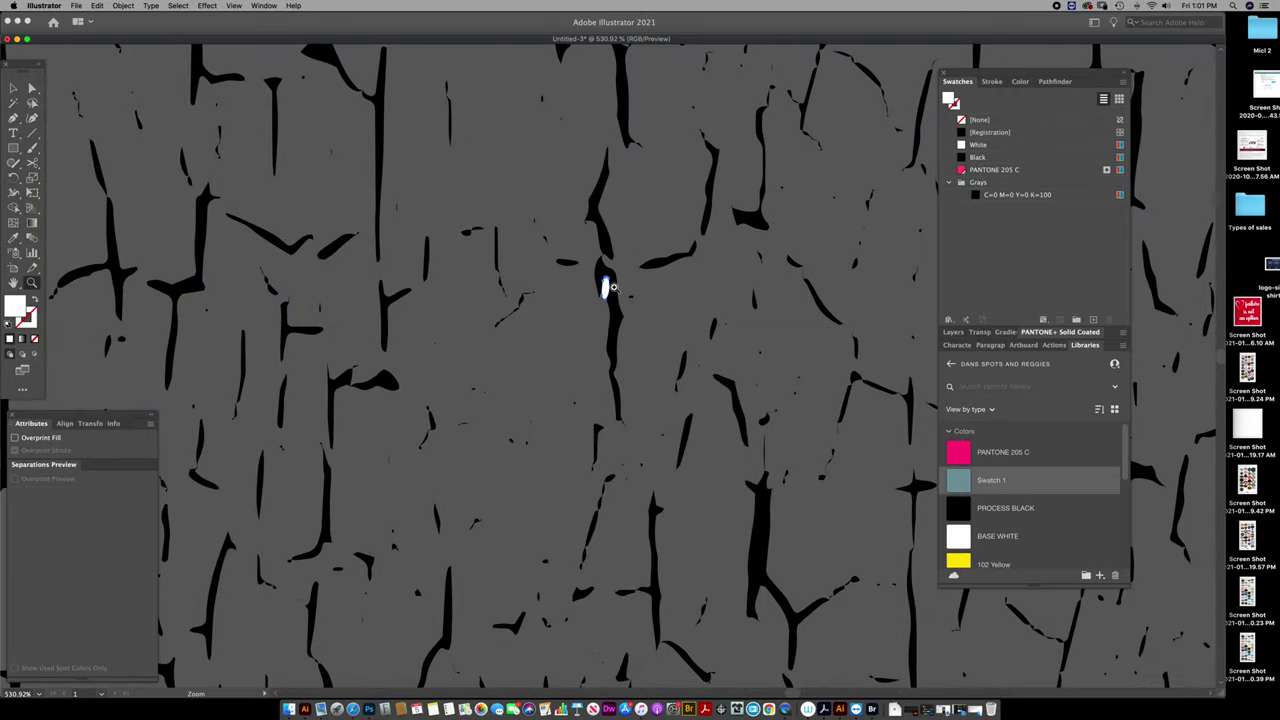
click(177, 6)
mouse_move(205, 96)
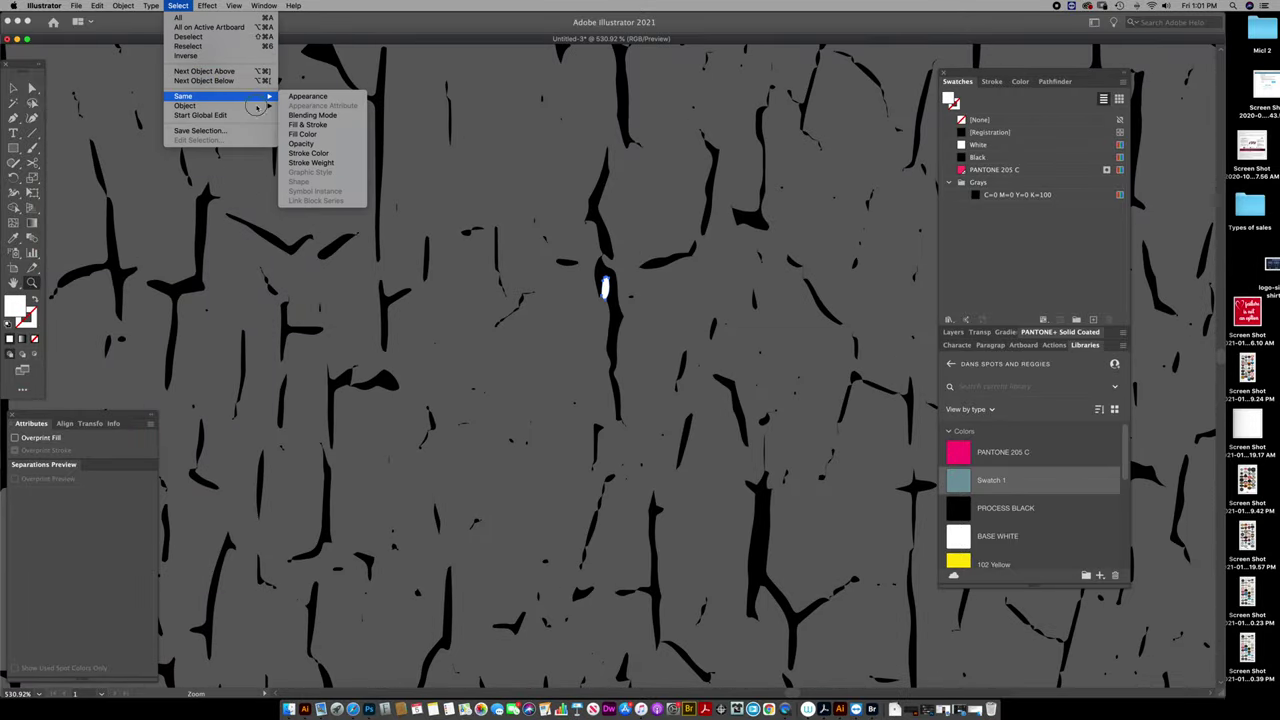
click(303, 135)
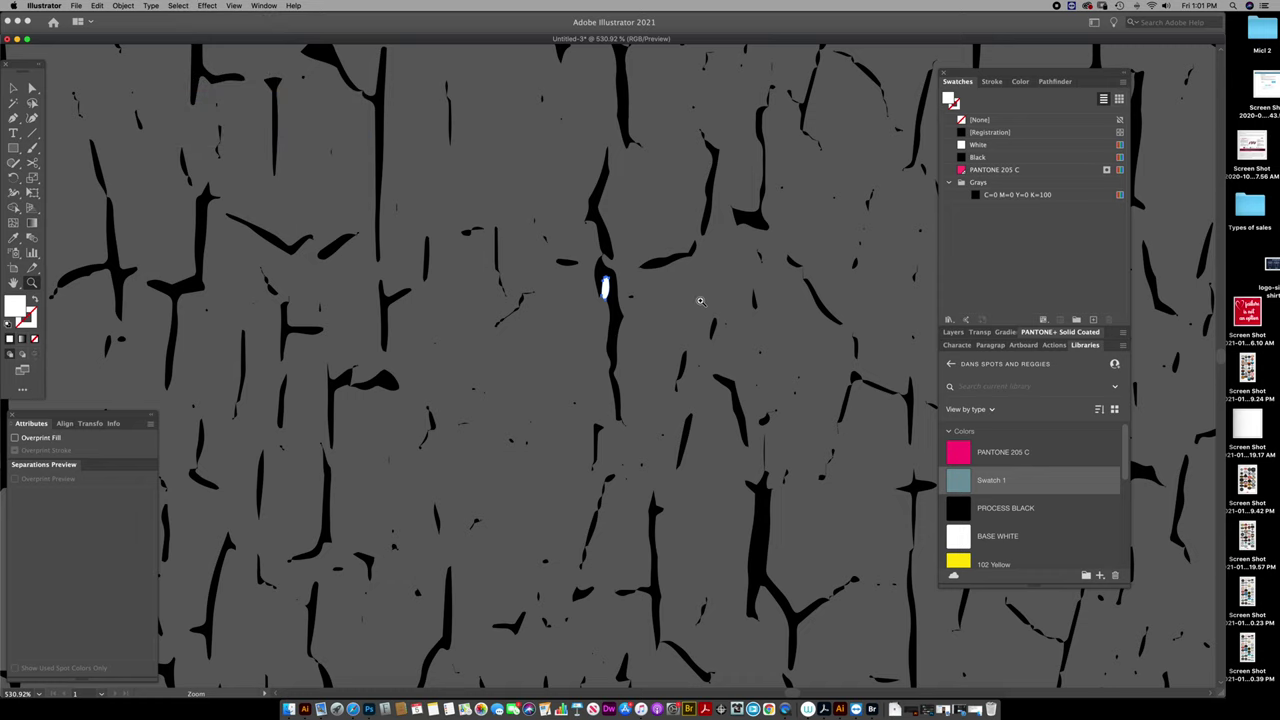
drag(766, 443, 591, 413)
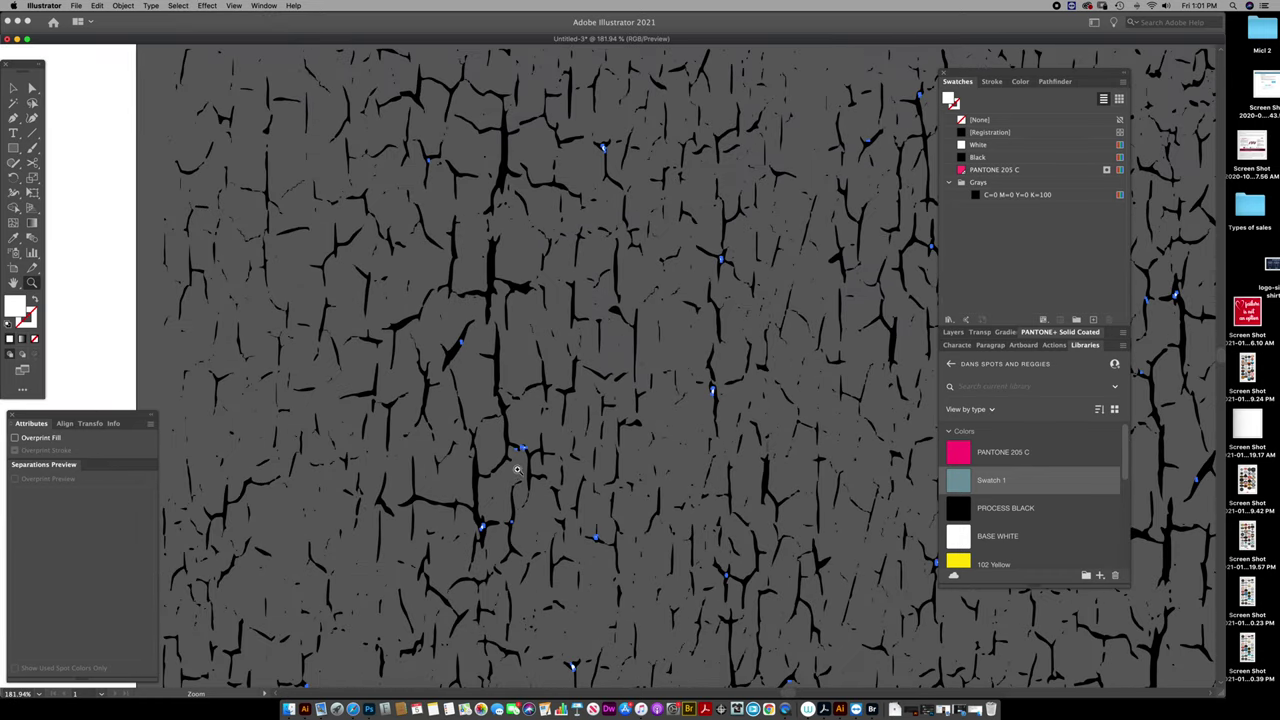
drag(740, 498, 577, 375)
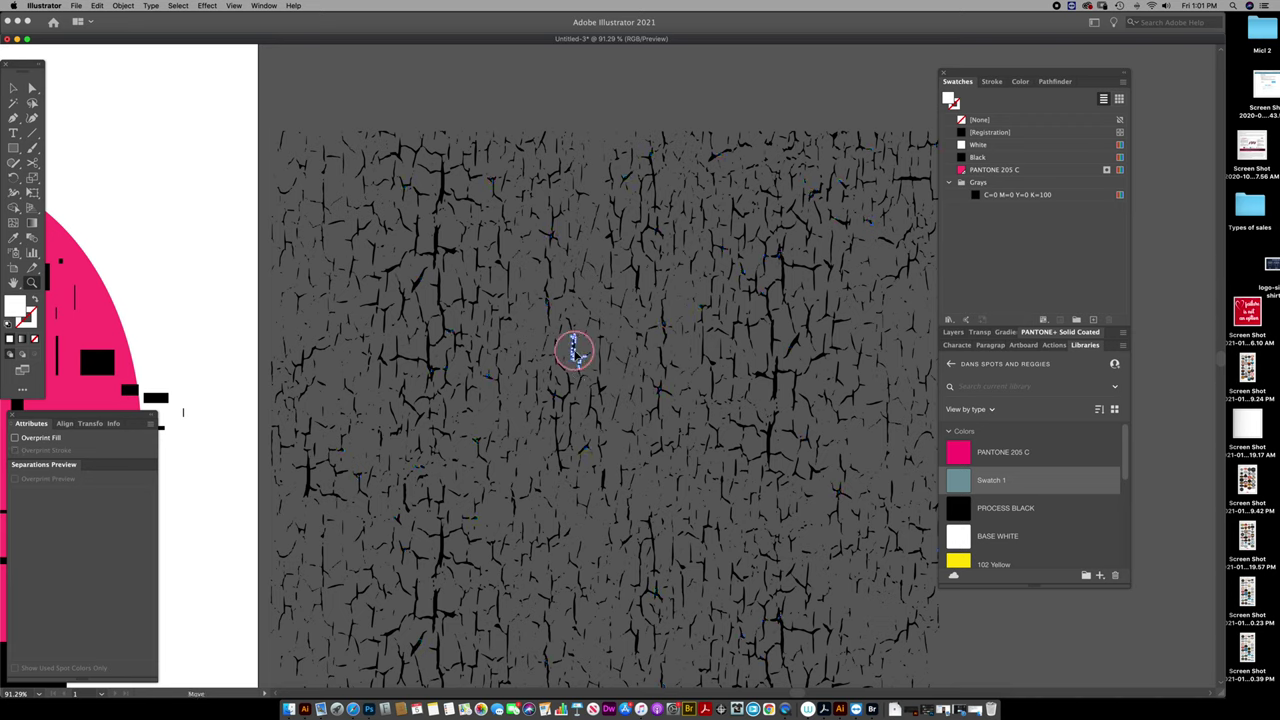
Select all black crack shapes by matching one shape's fill color, and clear the selection.
super+click(576, 350)
click(182, 6)
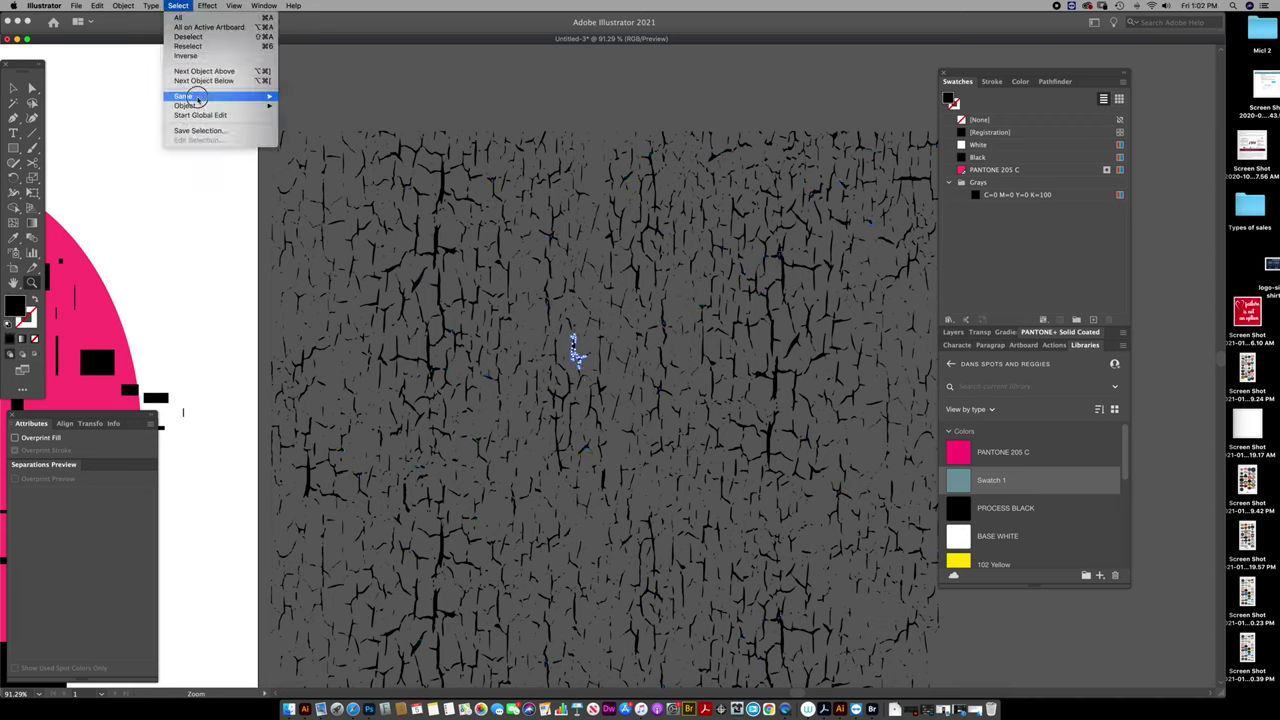
mouse_move(230, 96)
click(302, 135)
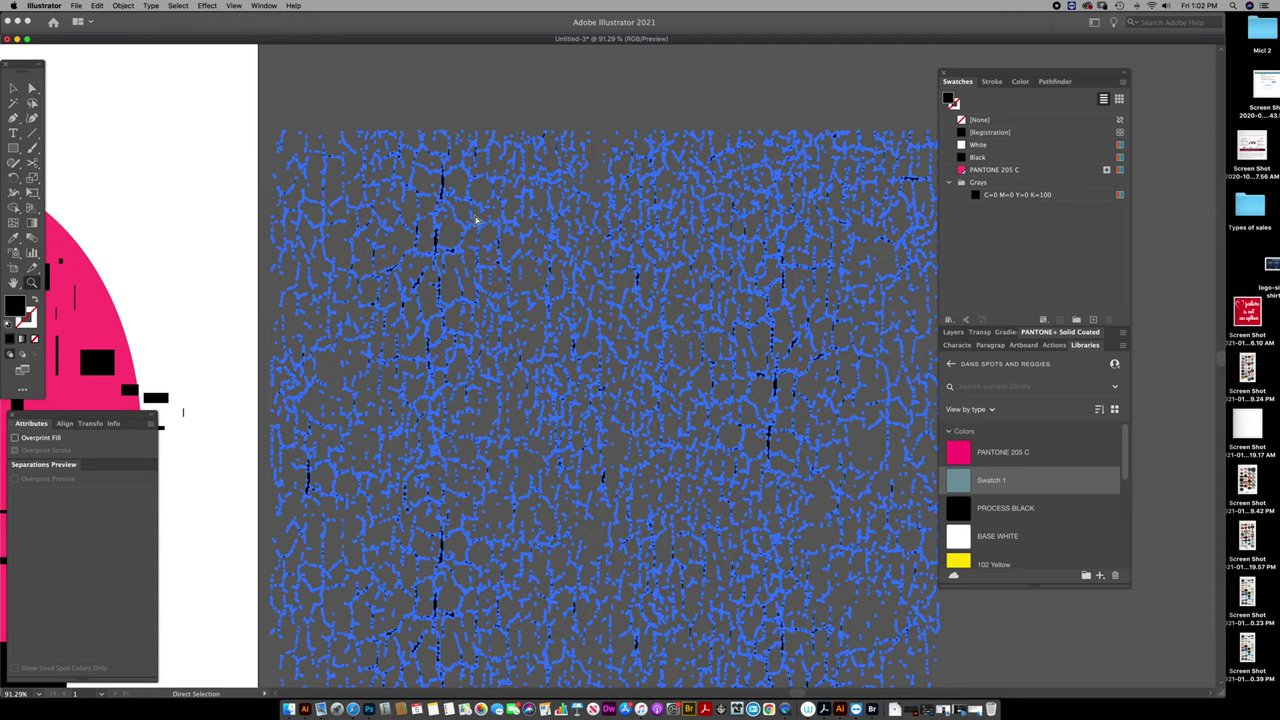
key(super+shift+a)
Move the black crackle texture from beside the artboard onto the pink ellipse and its black rectangles.
alt+click(599, 322)
drag(634, 380, 591, 271)
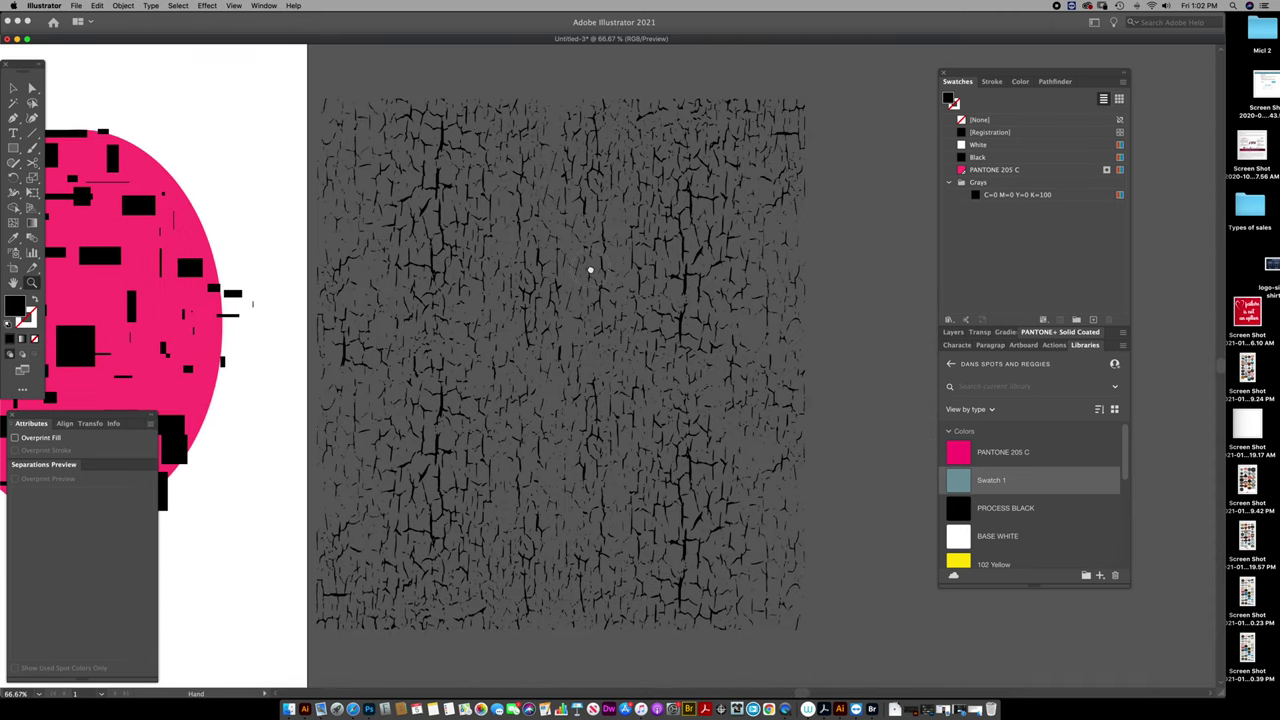
key(a)
mouse_move(316, 98)
mouse_down()
mouse_move(740, 690)
mouse_move(842, 603)
mouse_up()
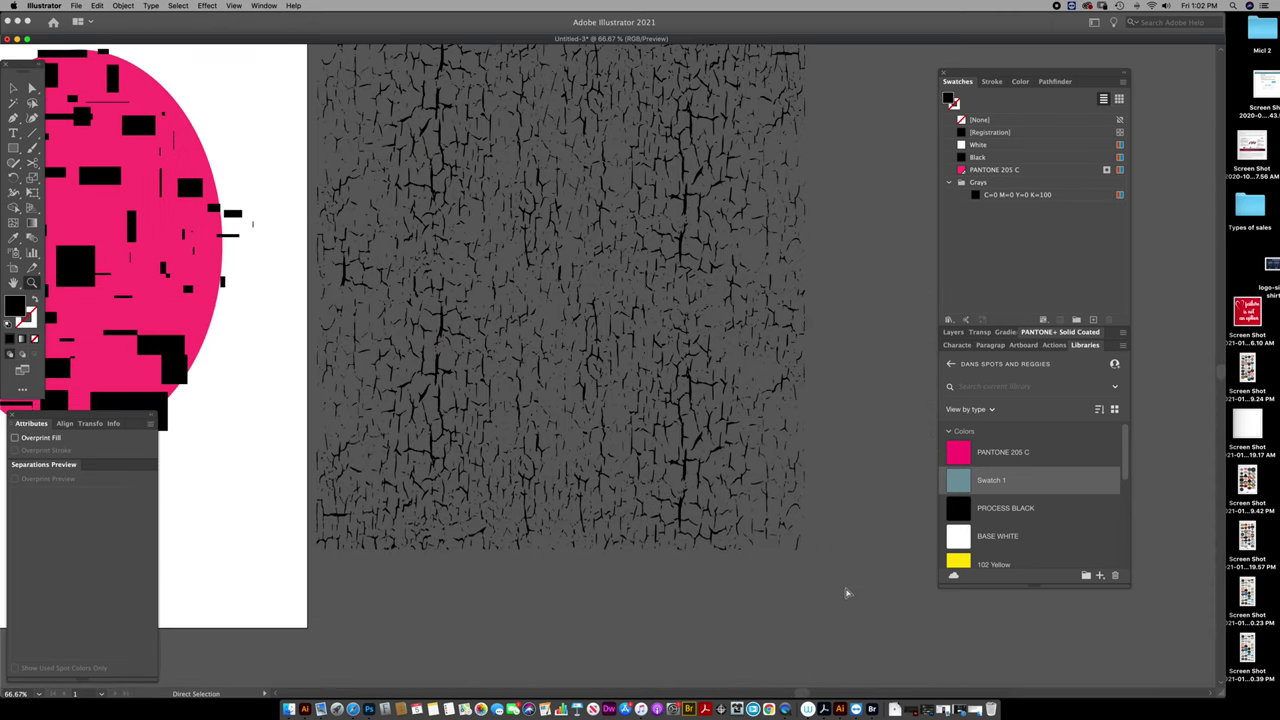
drag(737, 432, 742, 511)
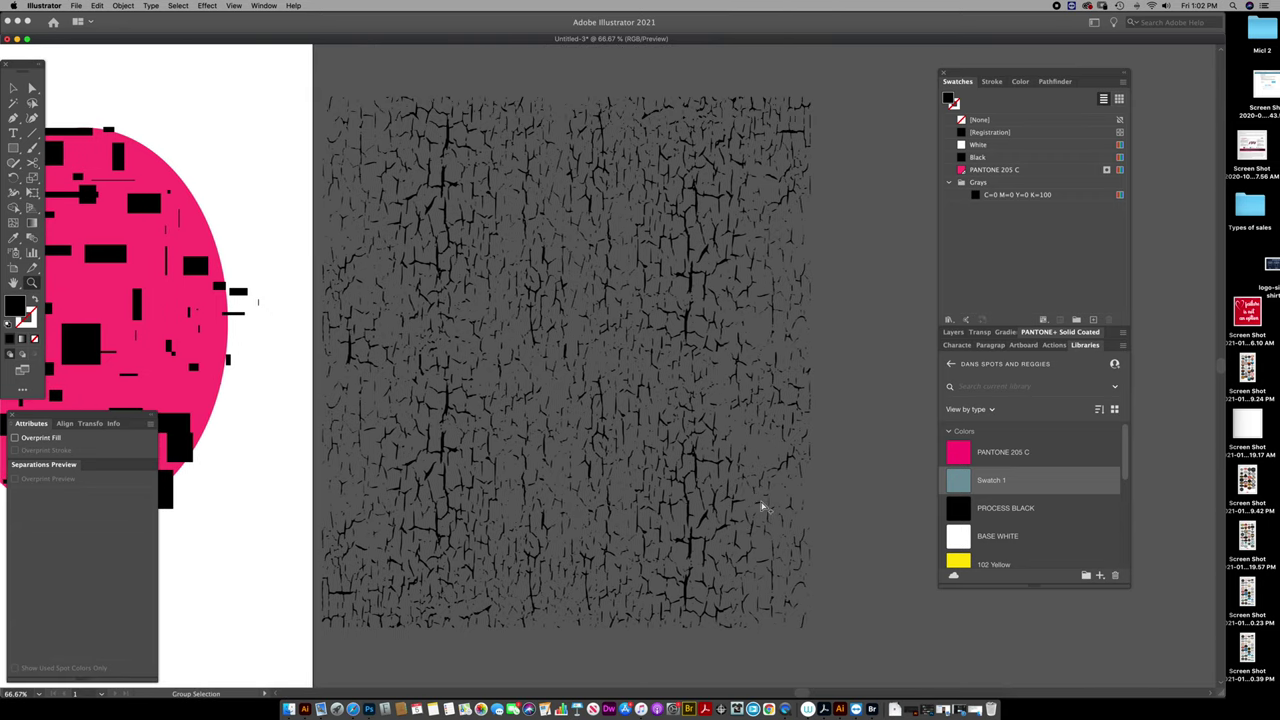
alt+super+click(763, 507)
alt+super+click(856, 506)
drag(337, 338, 426, 345)
click(13, 88)
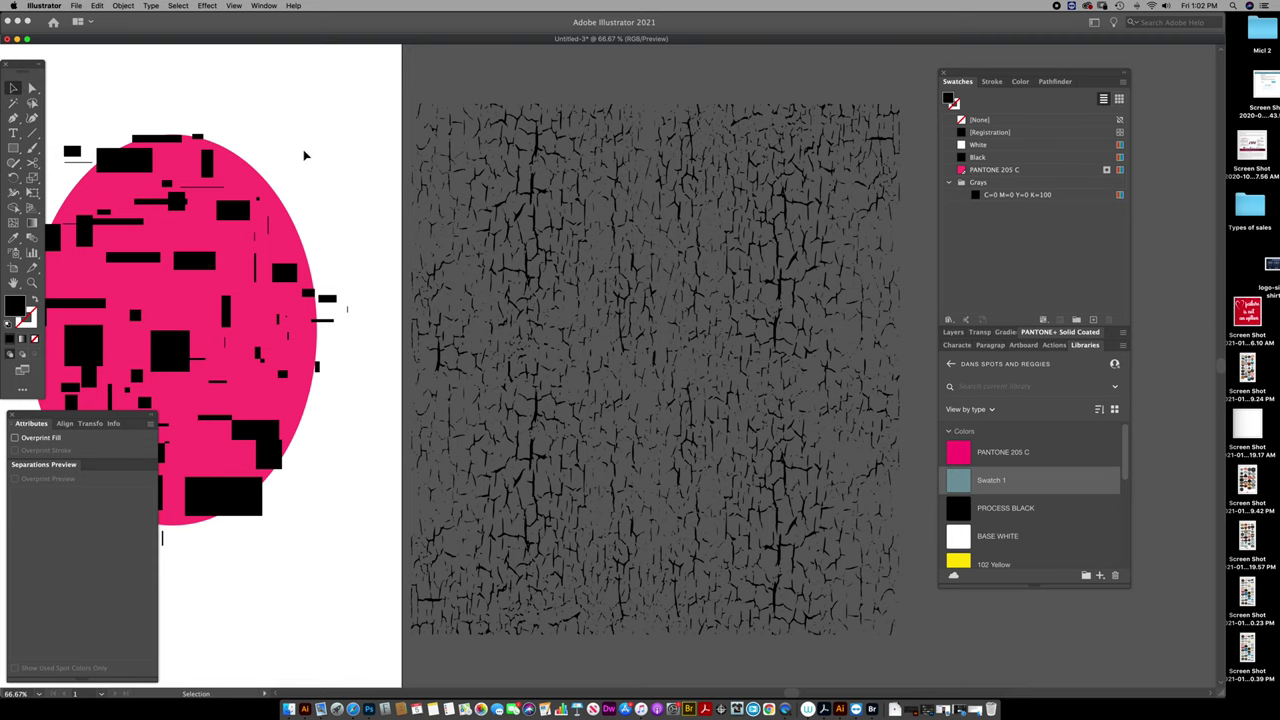
scroll(469, 274, left, 1)
click(552, 262)
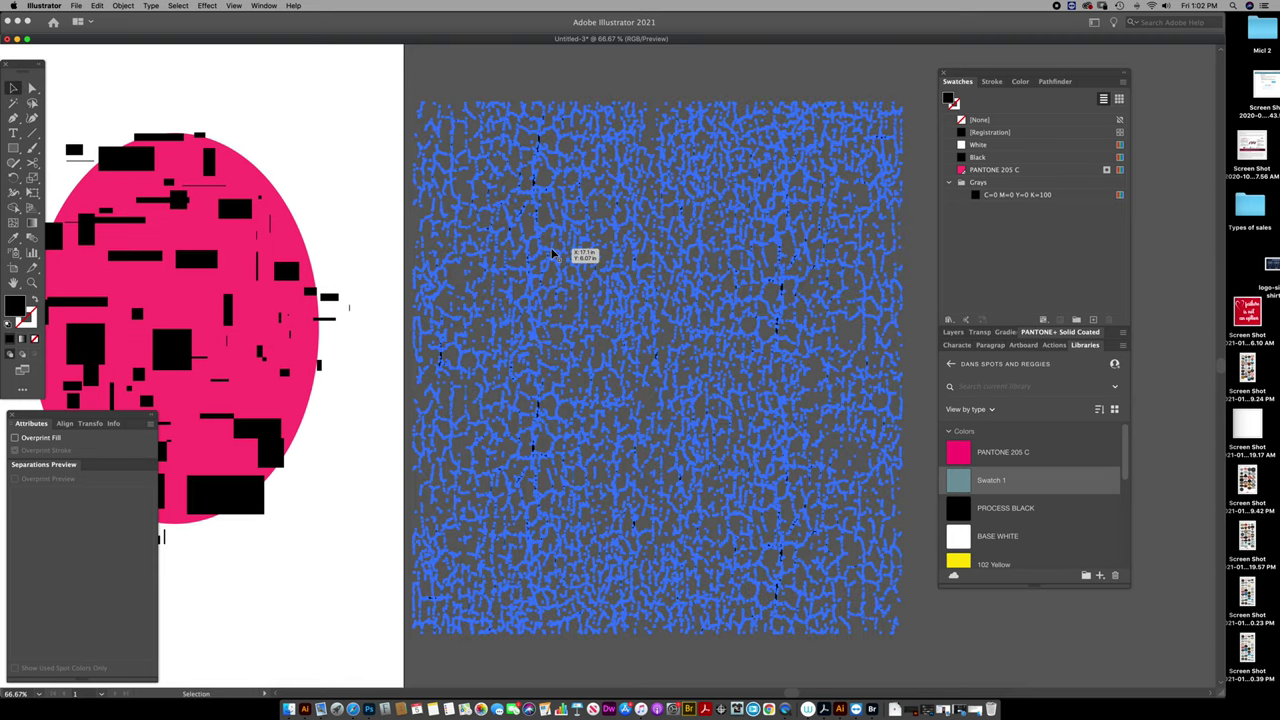
drag(610, 278, 160, 262)
scroll(300, 300, left, 8)
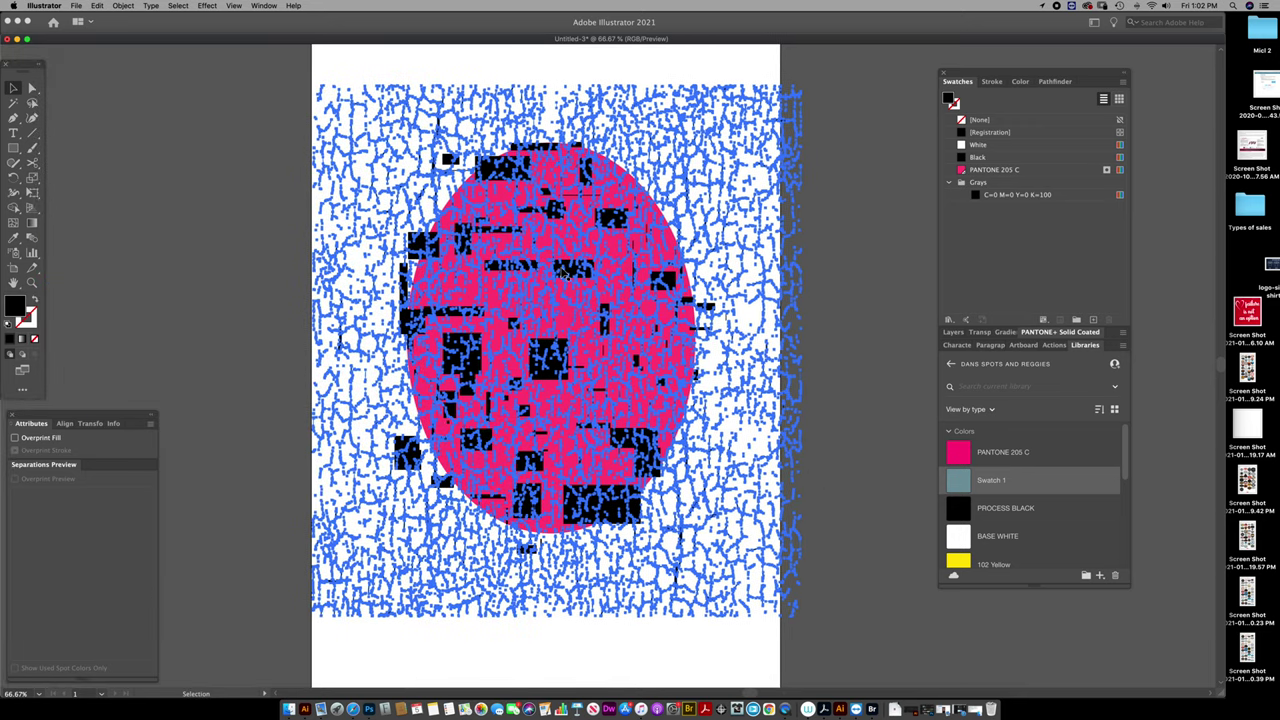
Scale the crackle texture down and stretch it slightly in height to cover the ellipse, and deselect it.
key(s)
drag(736, 219, 681, 255)
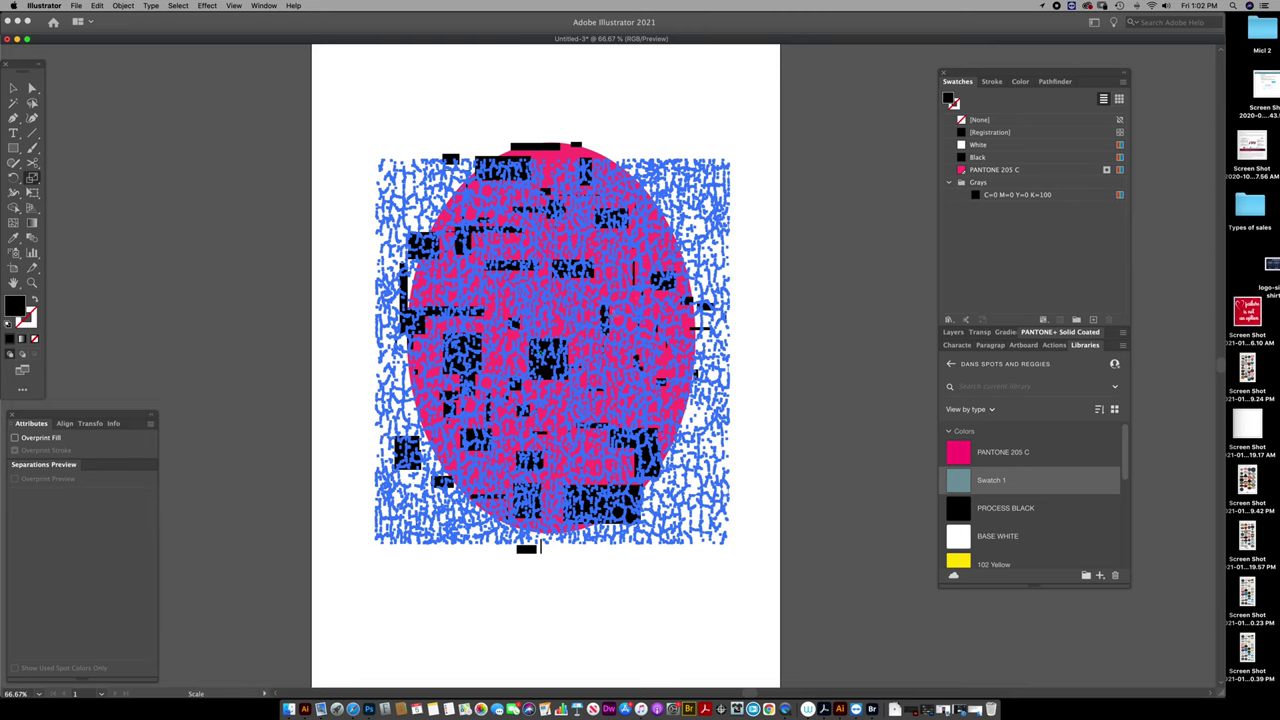
drag(573, 429, 575, 117)
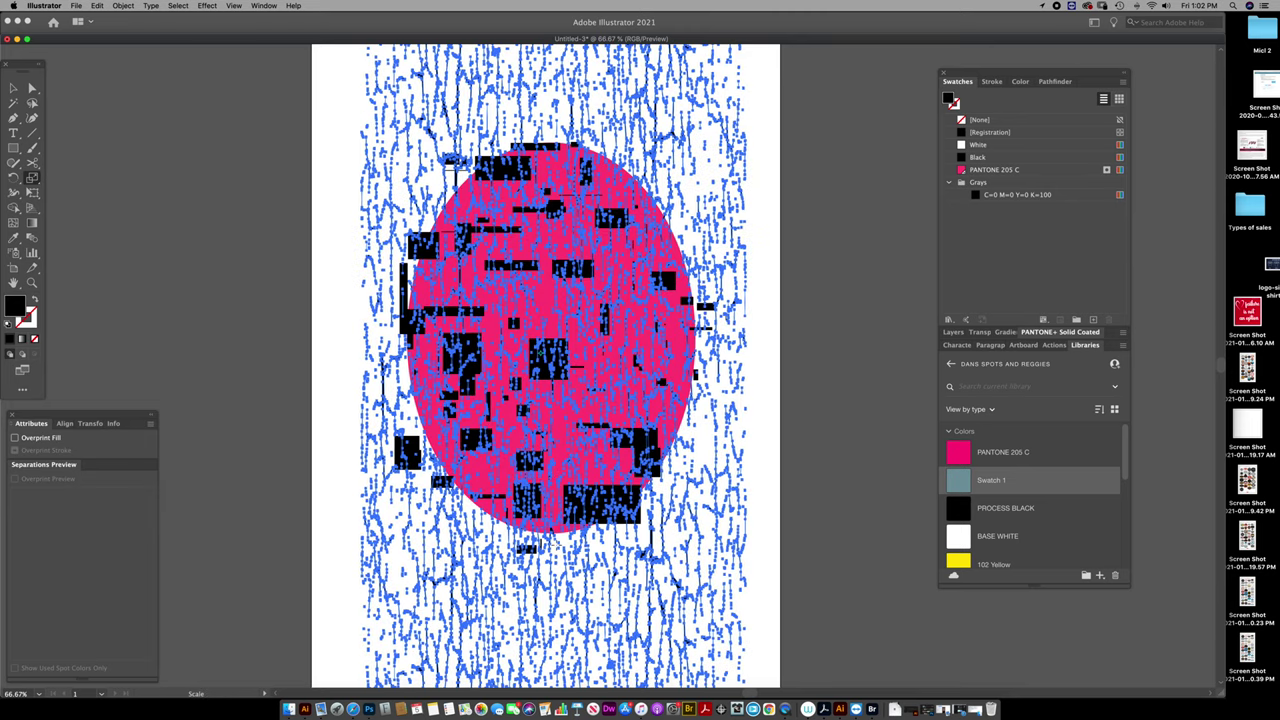
key(super+z)
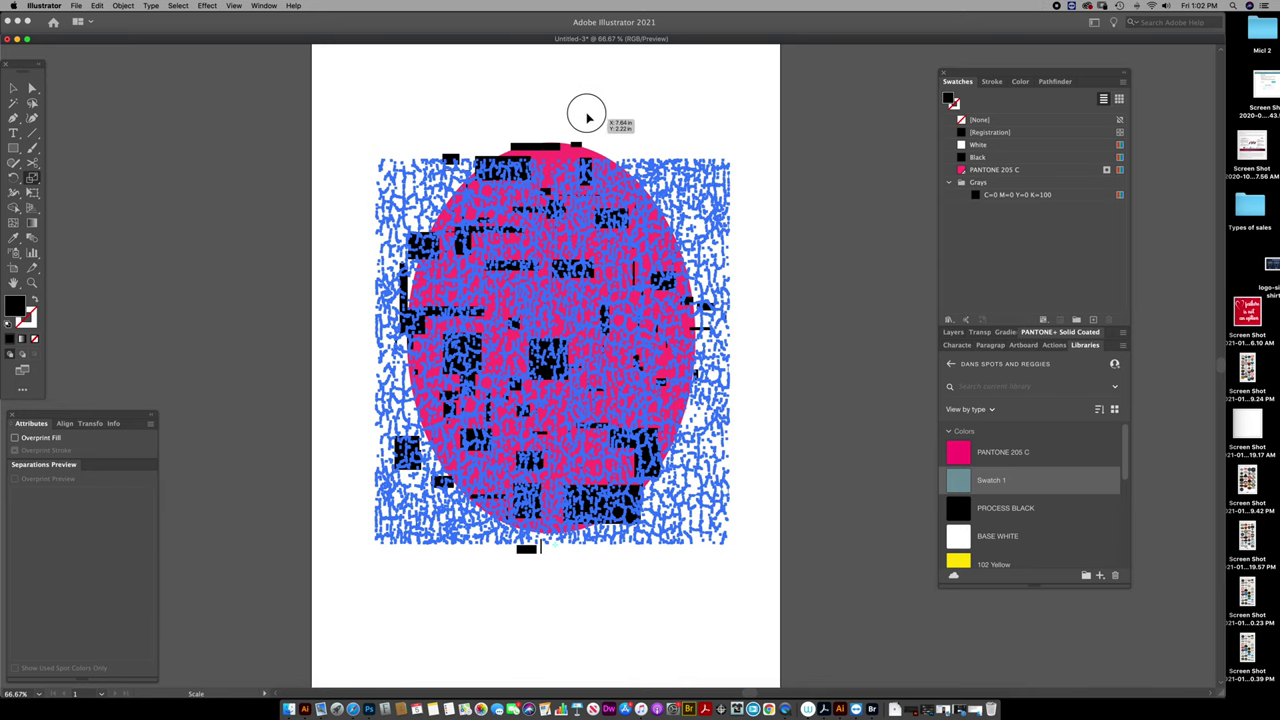
drag(587, 118, 583, 103)
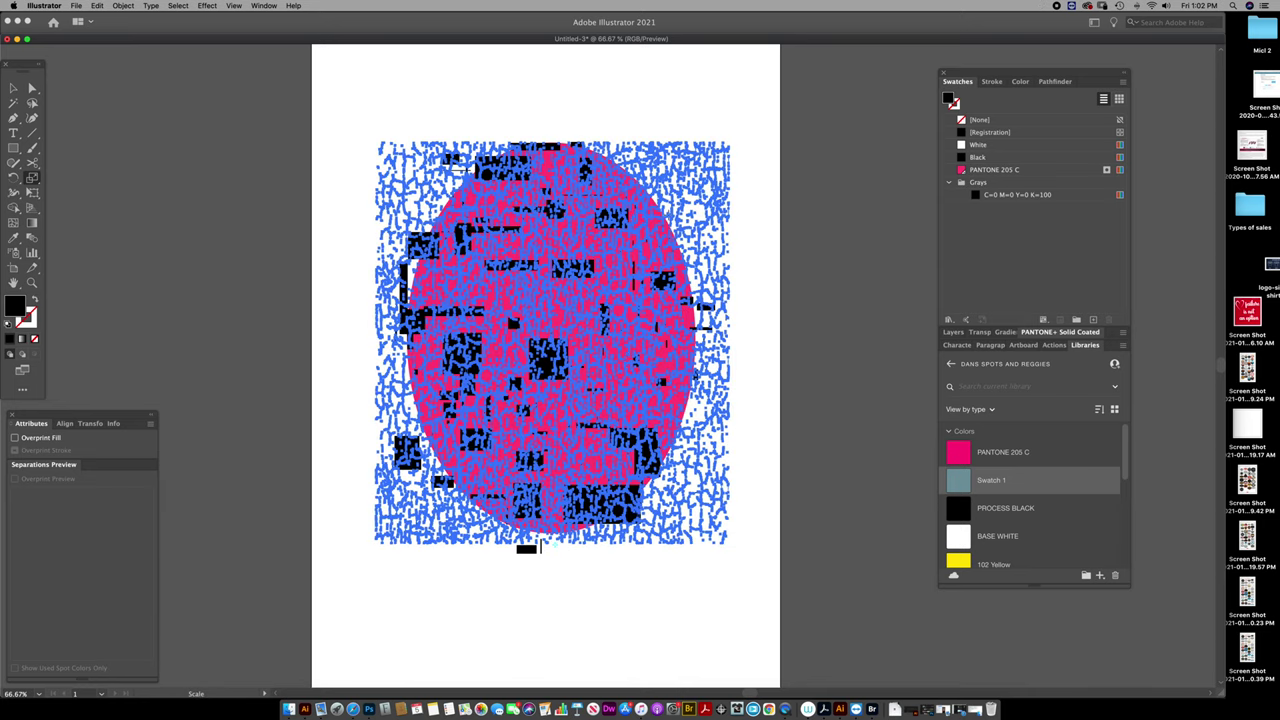
click(608, 120)
click(633, 122)
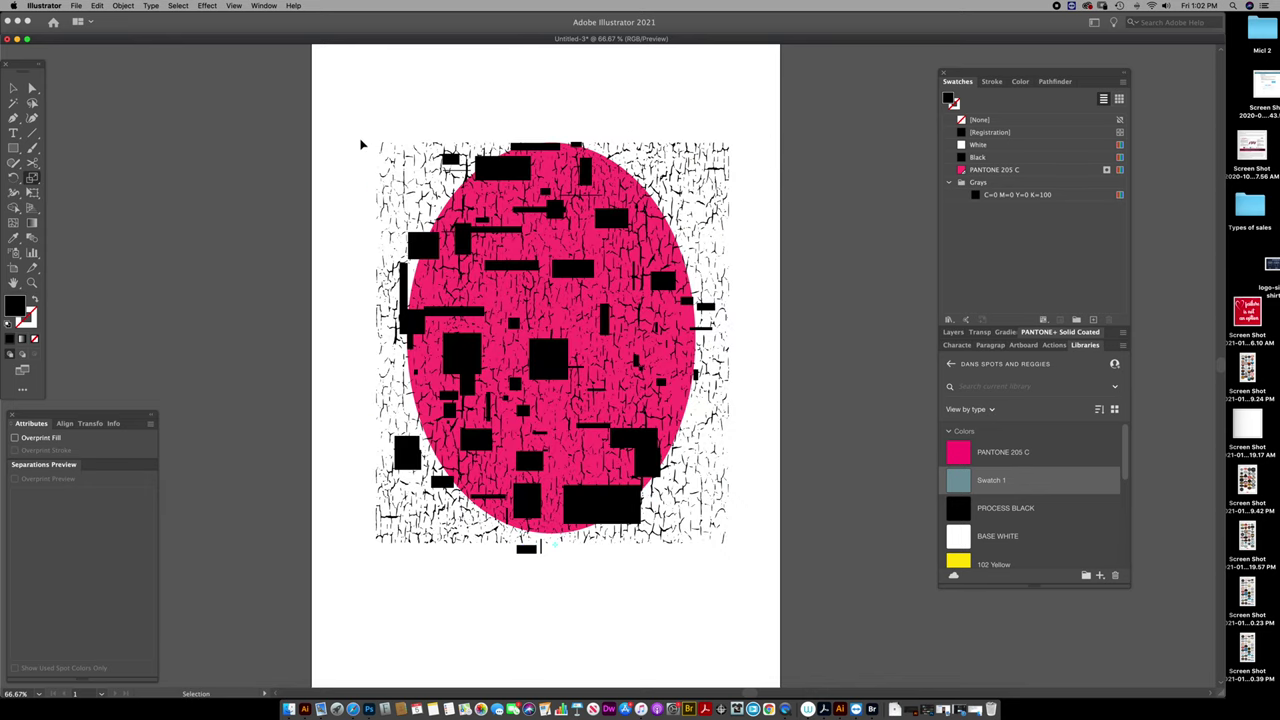
Select the ellipse, rectangles and crackle texture together, cut their overlaps with Pathfinder's Trim, and clear the selection.
drag(360, 122, 722, 545)
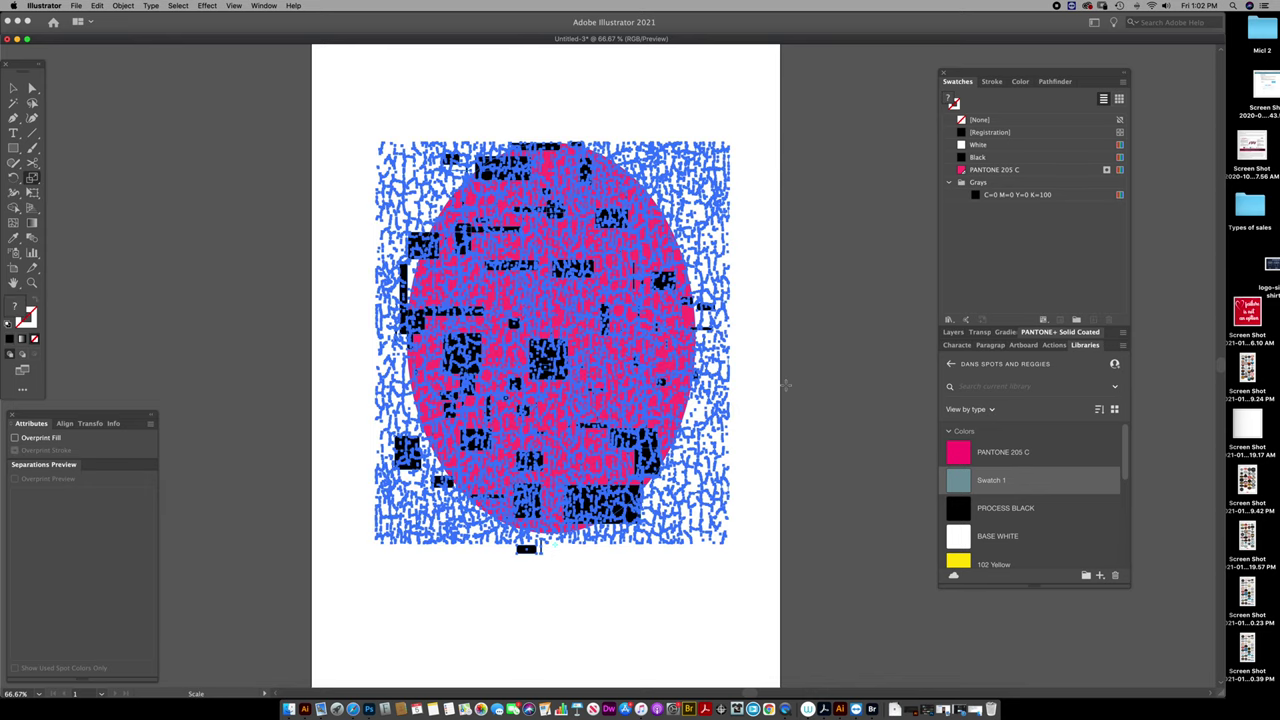
drag(1037, 85, 923, 73)
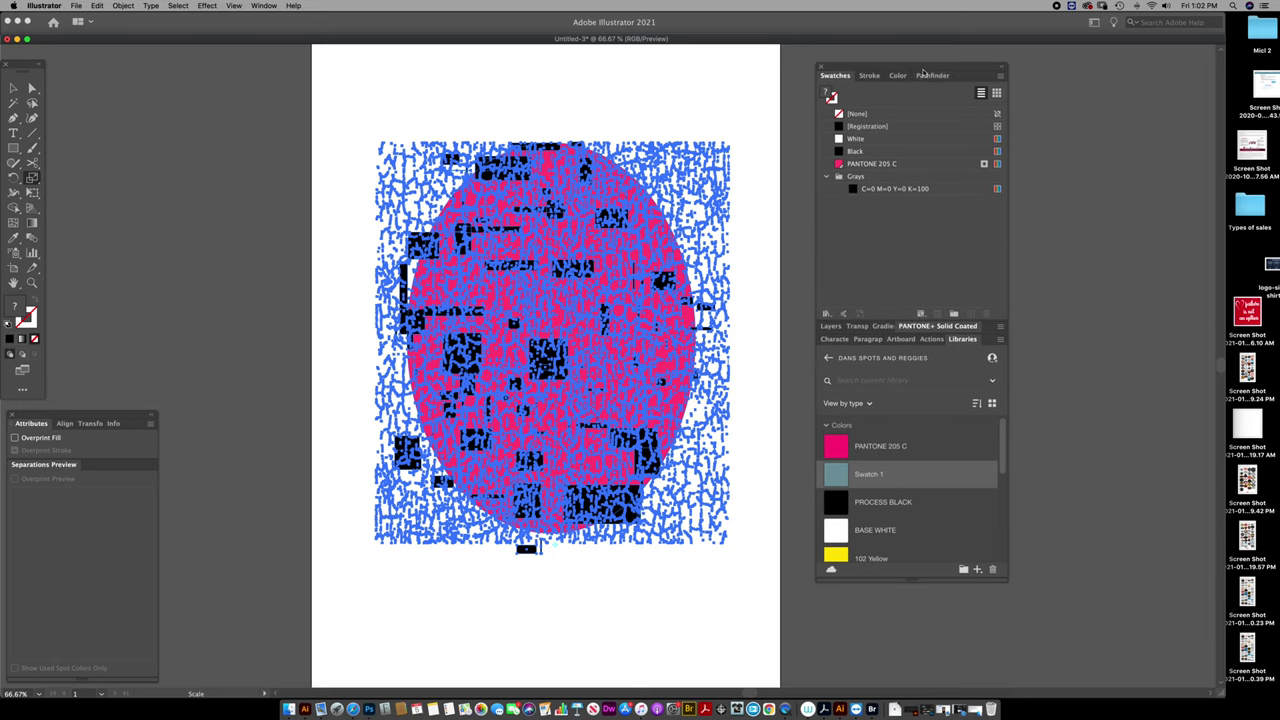
click(932, 76)
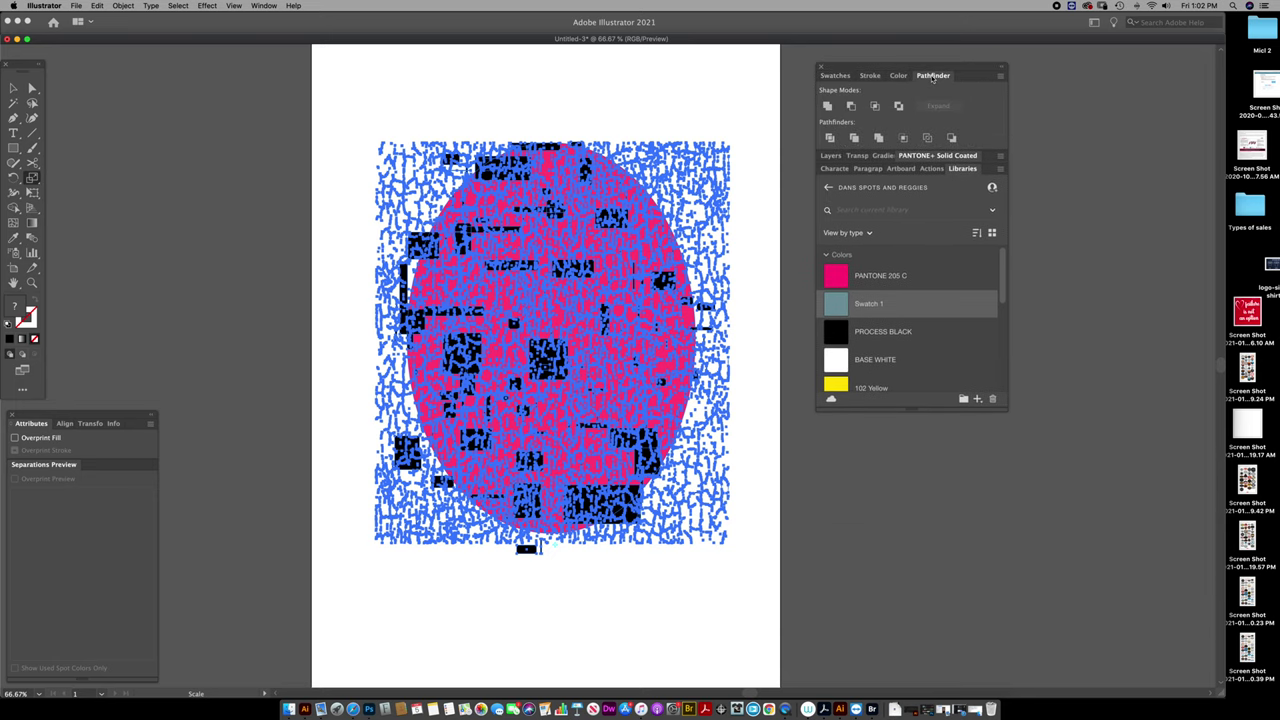
click(264, 6)
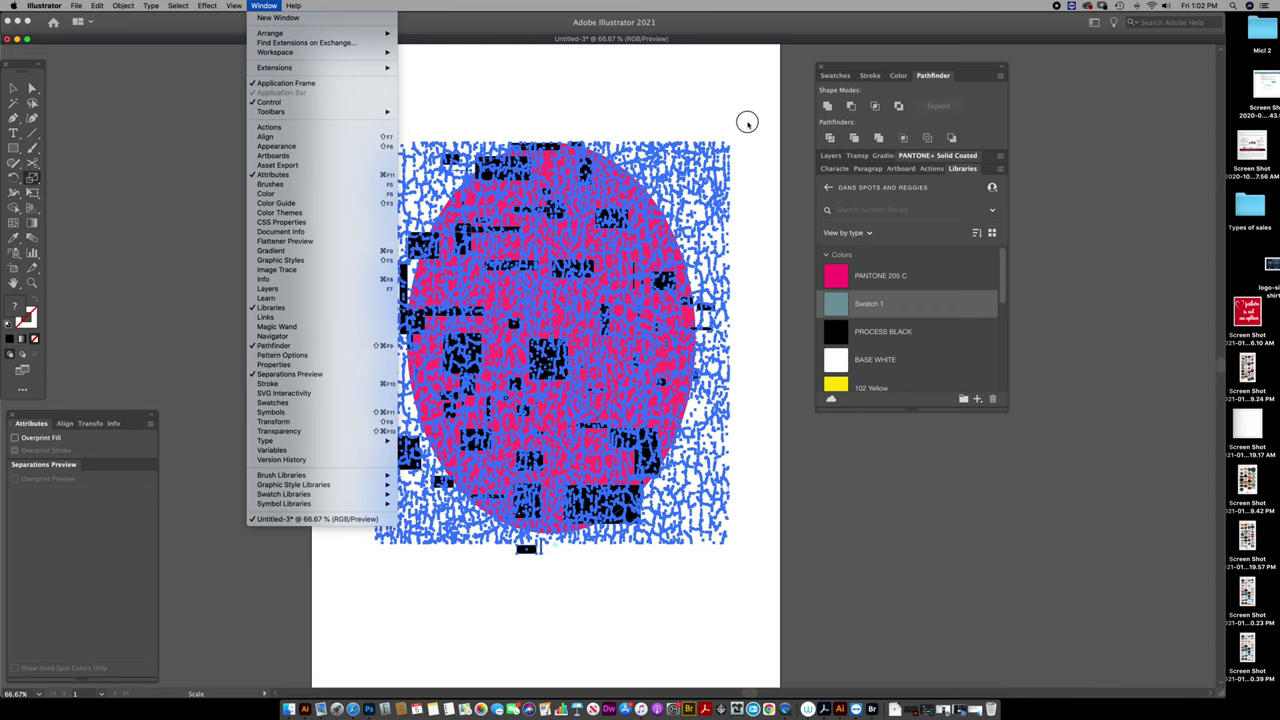
click(985, 58)
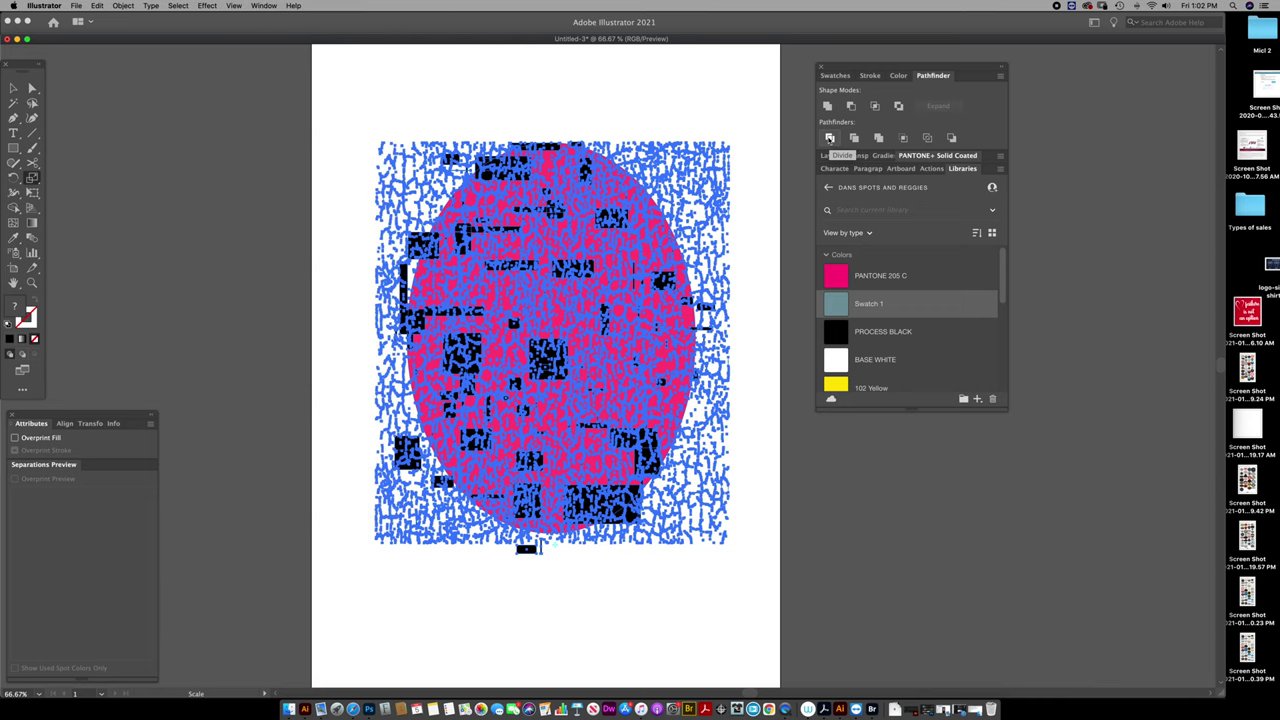
click(830, 140)
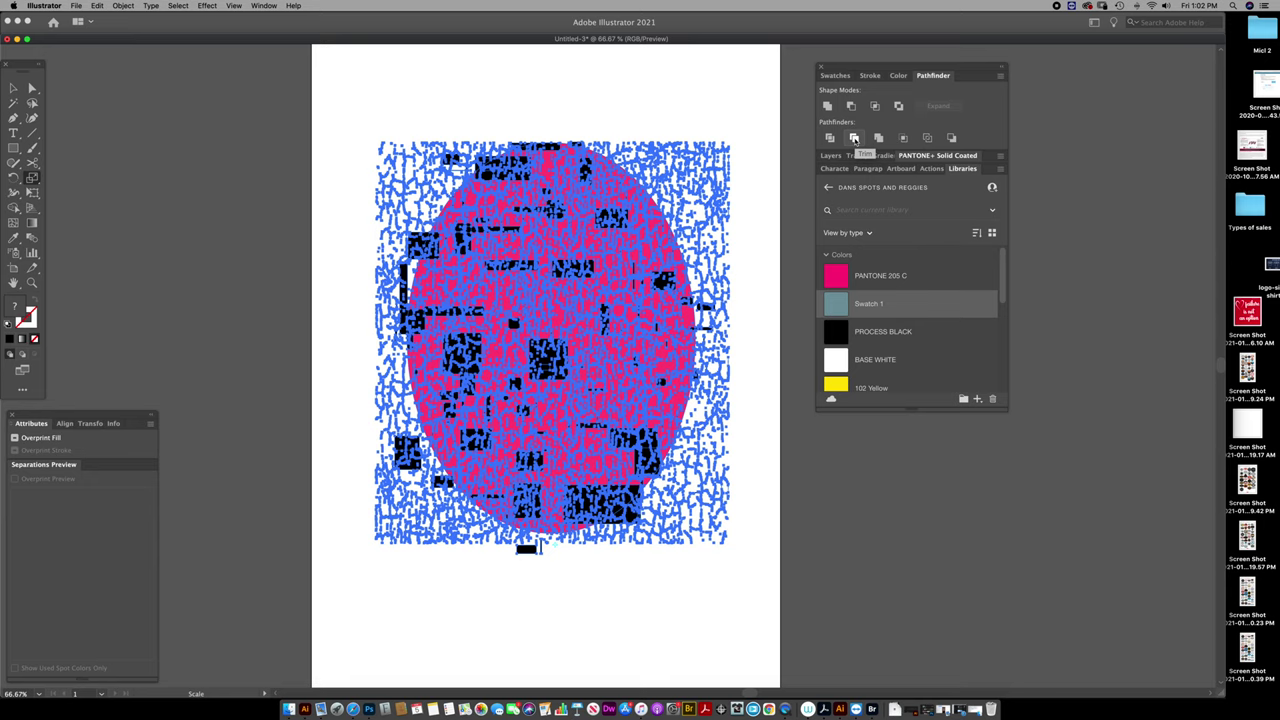
click(855, 139)
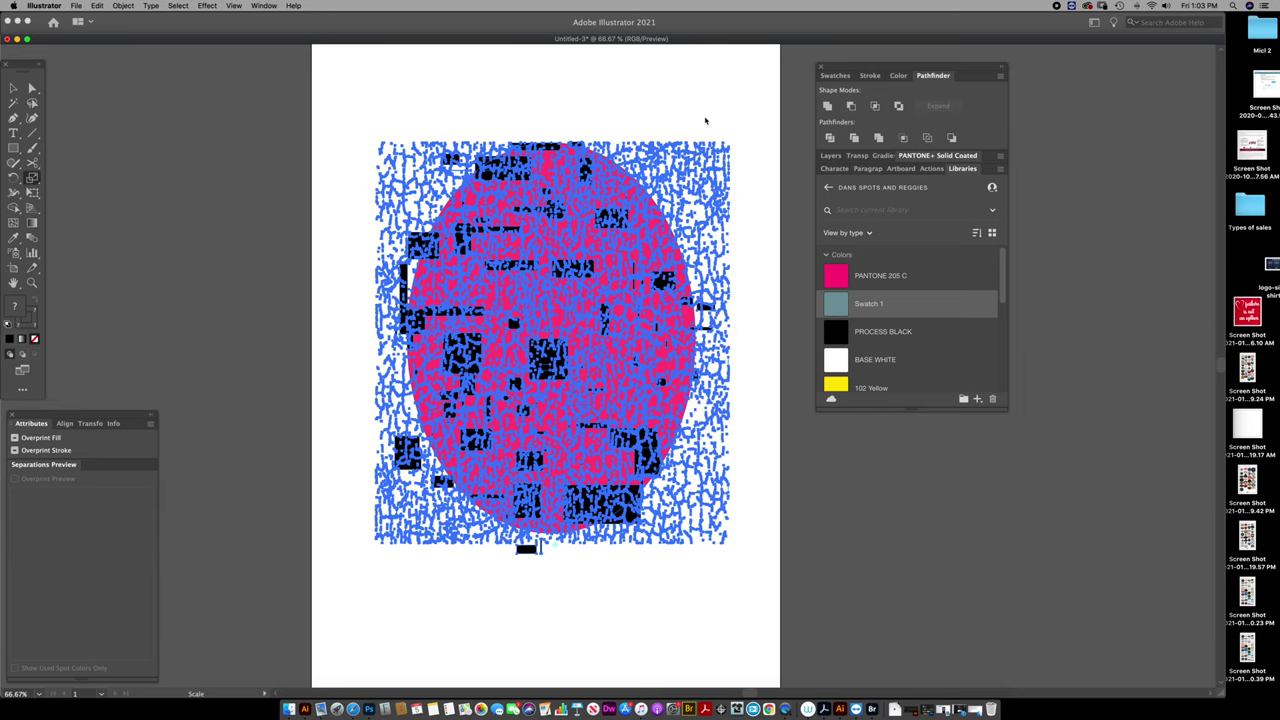
click(765, 131)
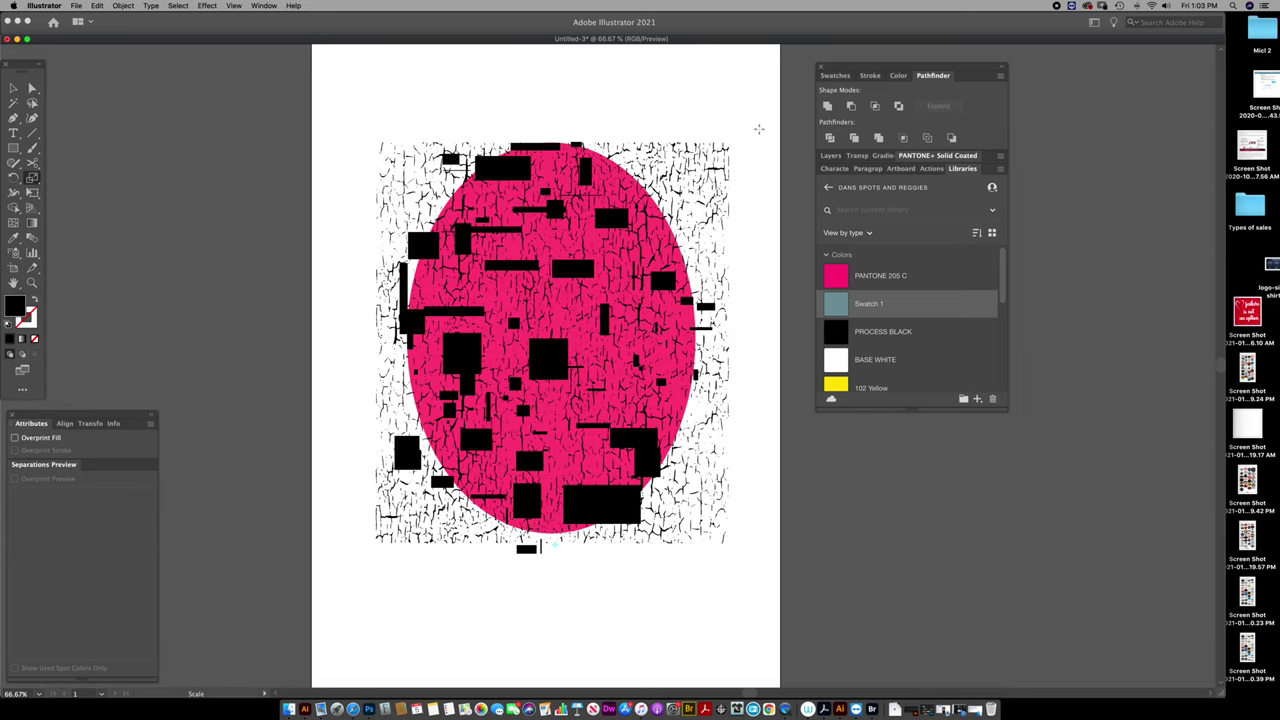
drag(860, 67, 1076, 66)
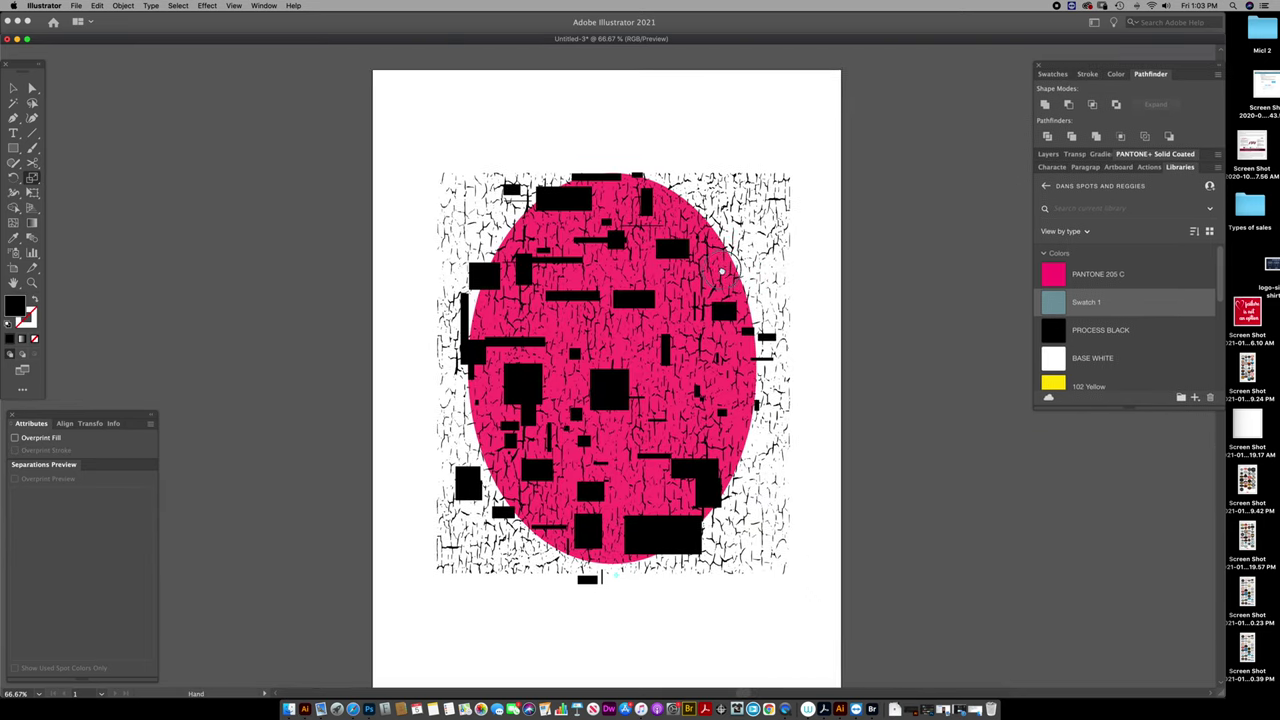
Inspect how the pink ellipse was cut by selecting it with the Direct Selection tool, and deselect it.
click(32, 88)
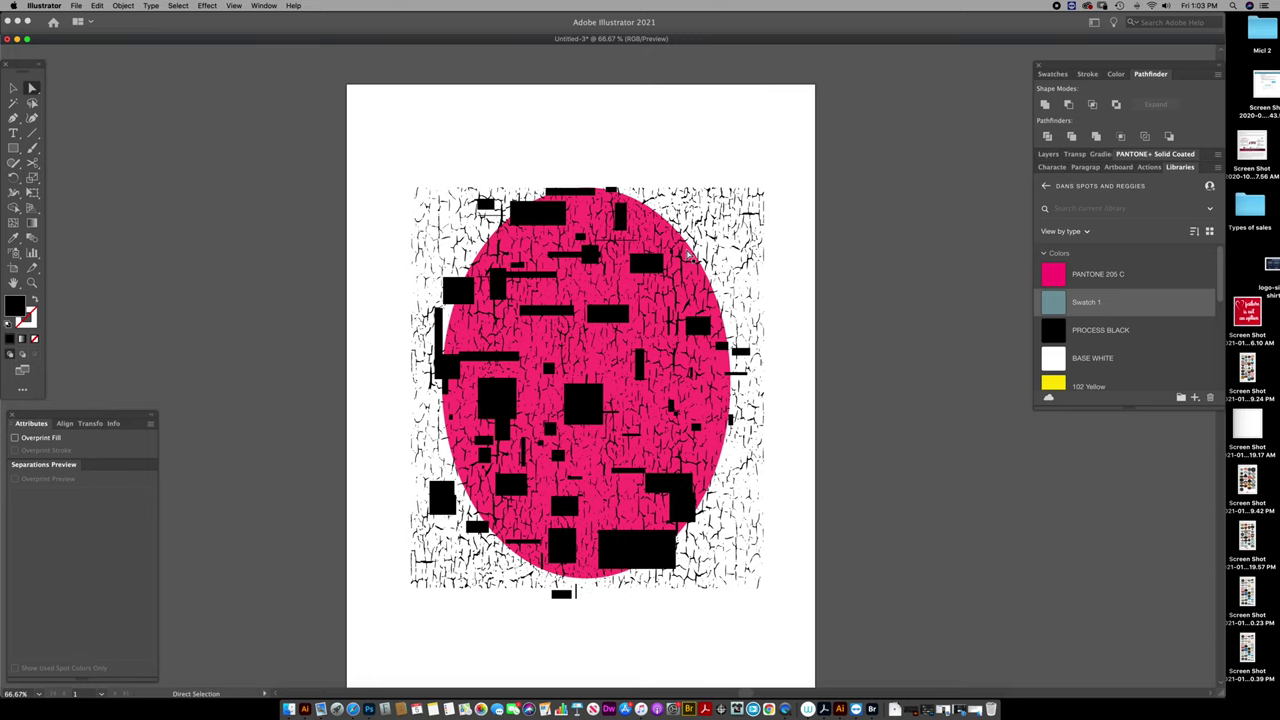
click(692, 252)
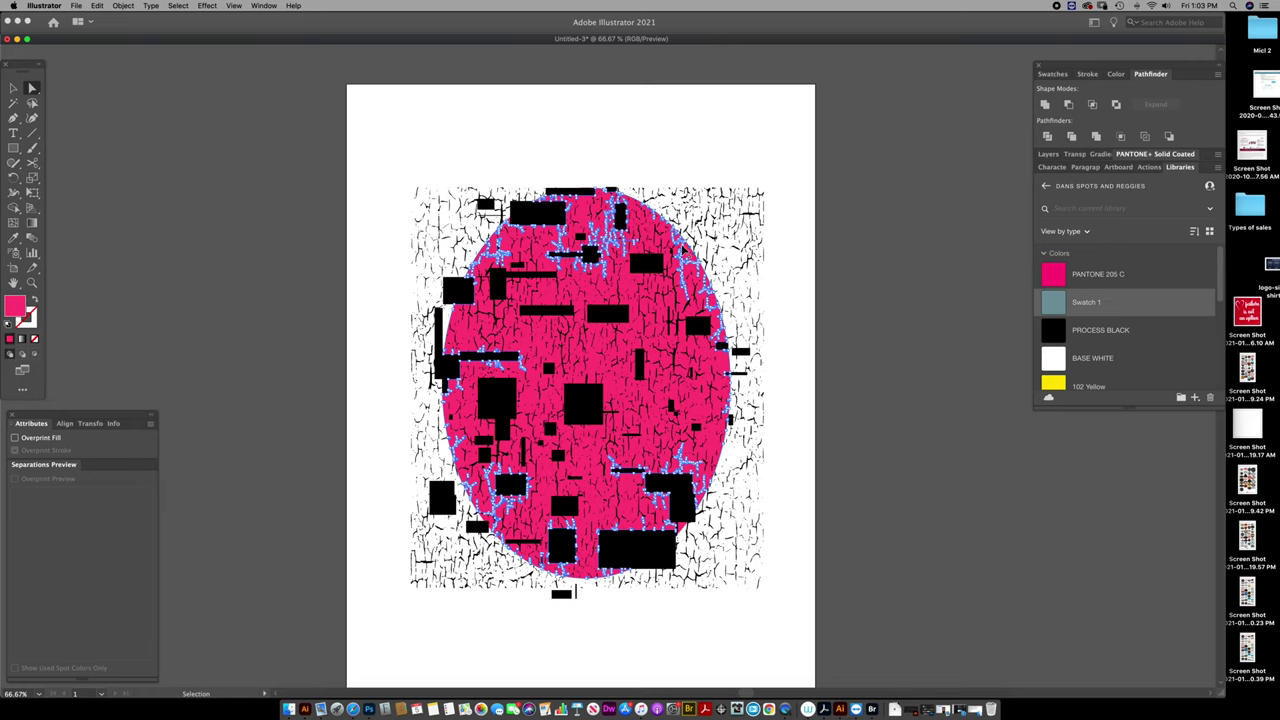
click(853, 264)
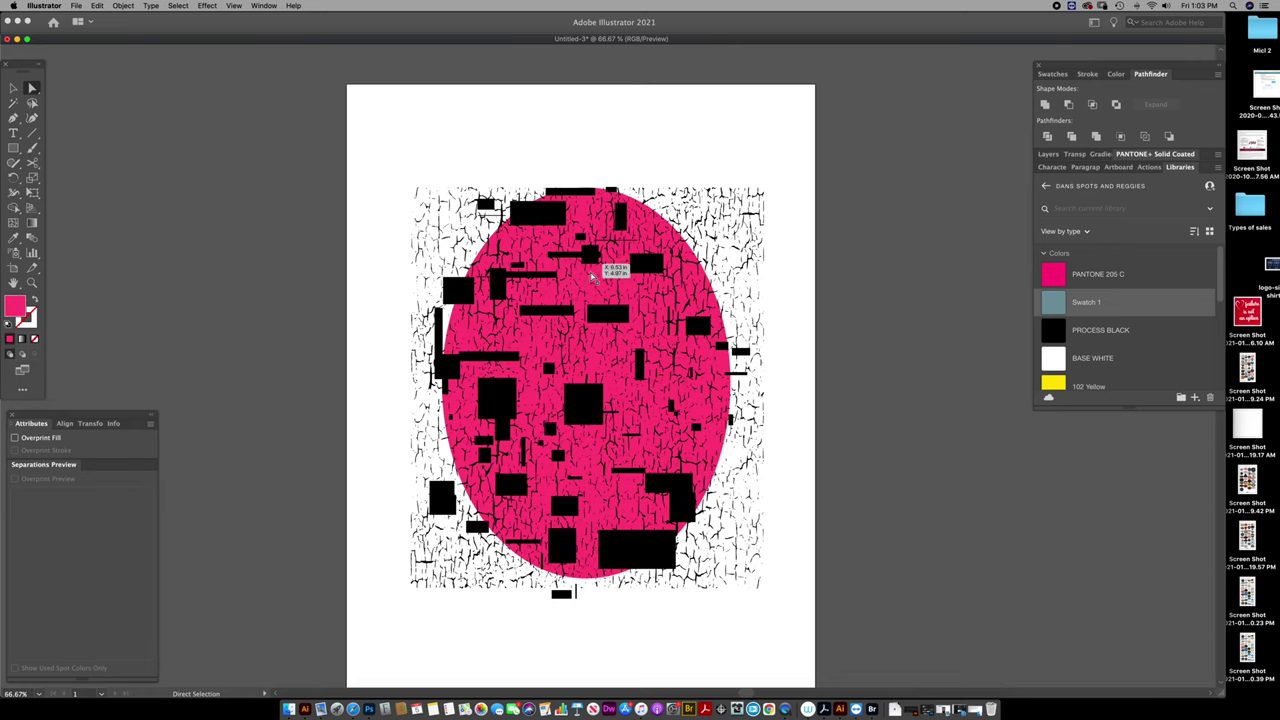
Select all black crack shapes by matching one crack's fill color and delete them.
drag(574, 278, 544, 292)
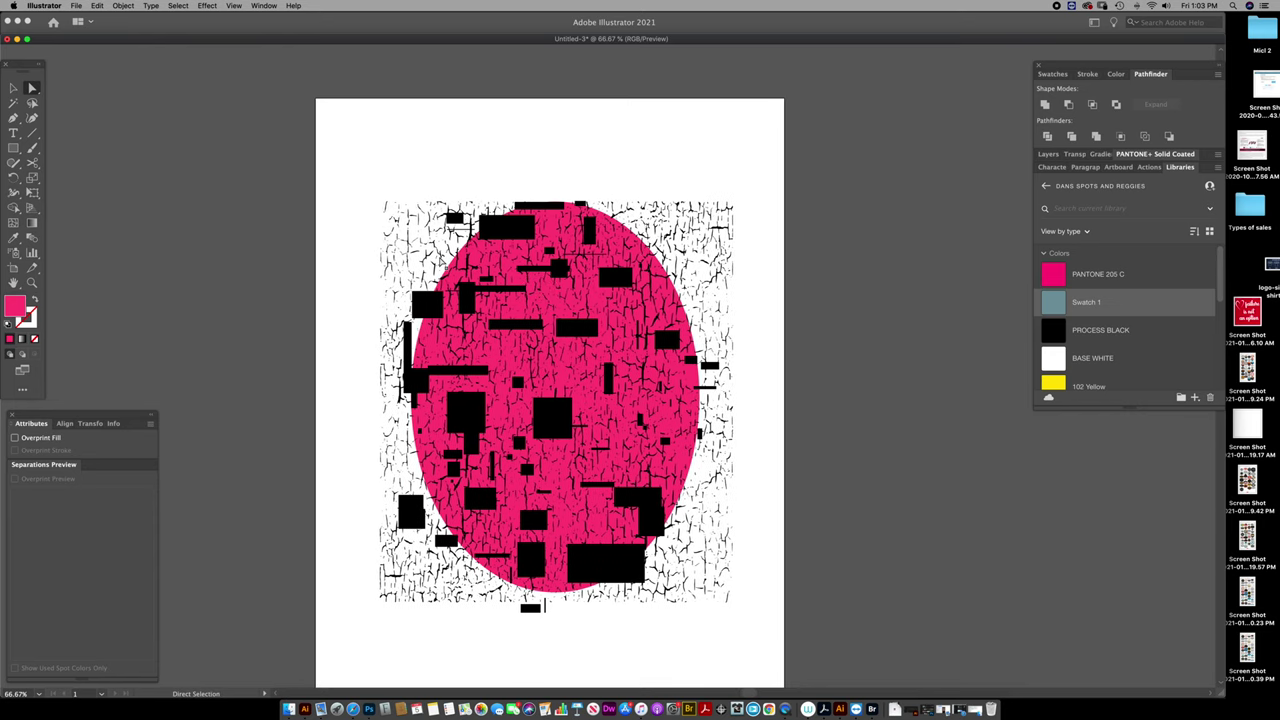
click(662, 255)
click(178, 5)
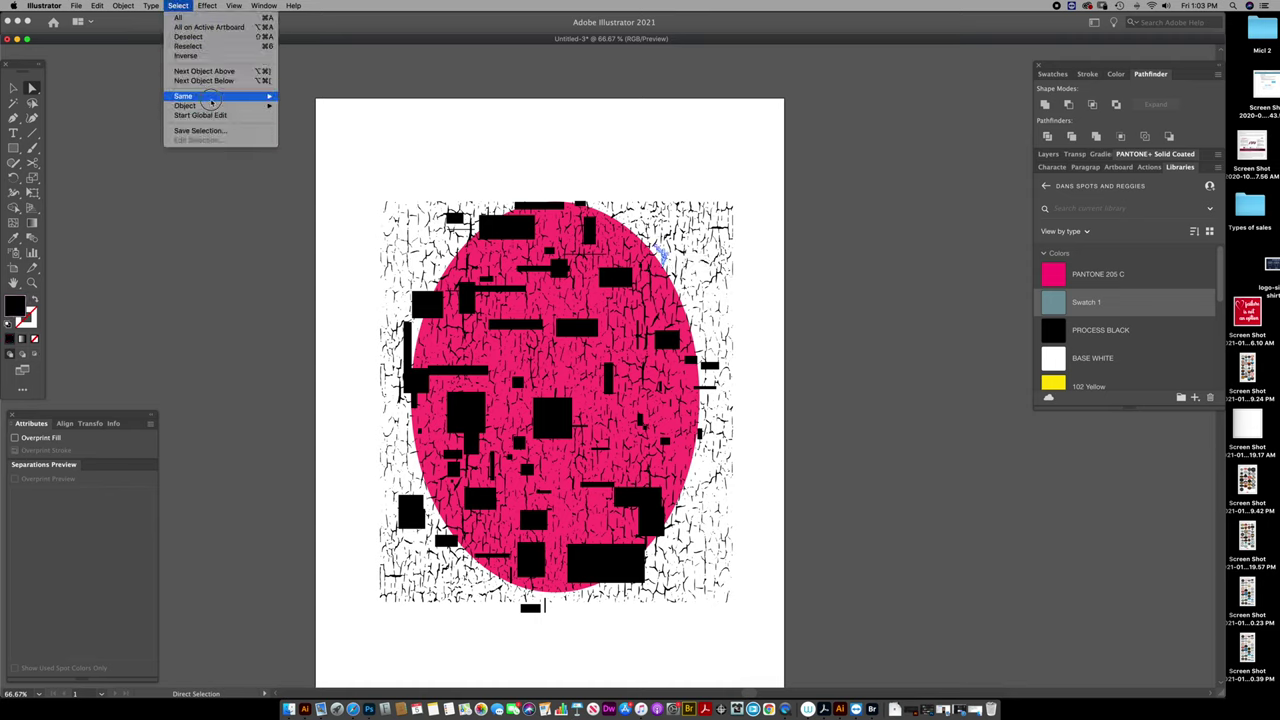
mouse_move(211, 100)
click(310, 133)
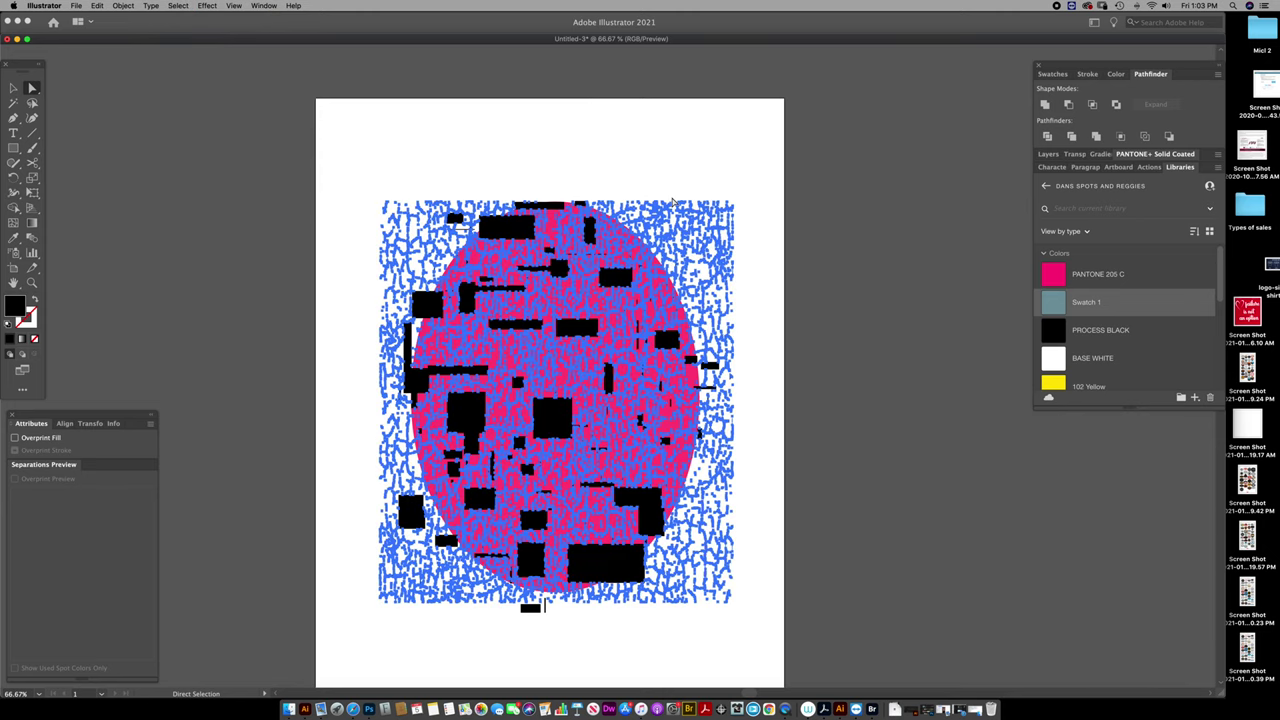
click(684, 181)
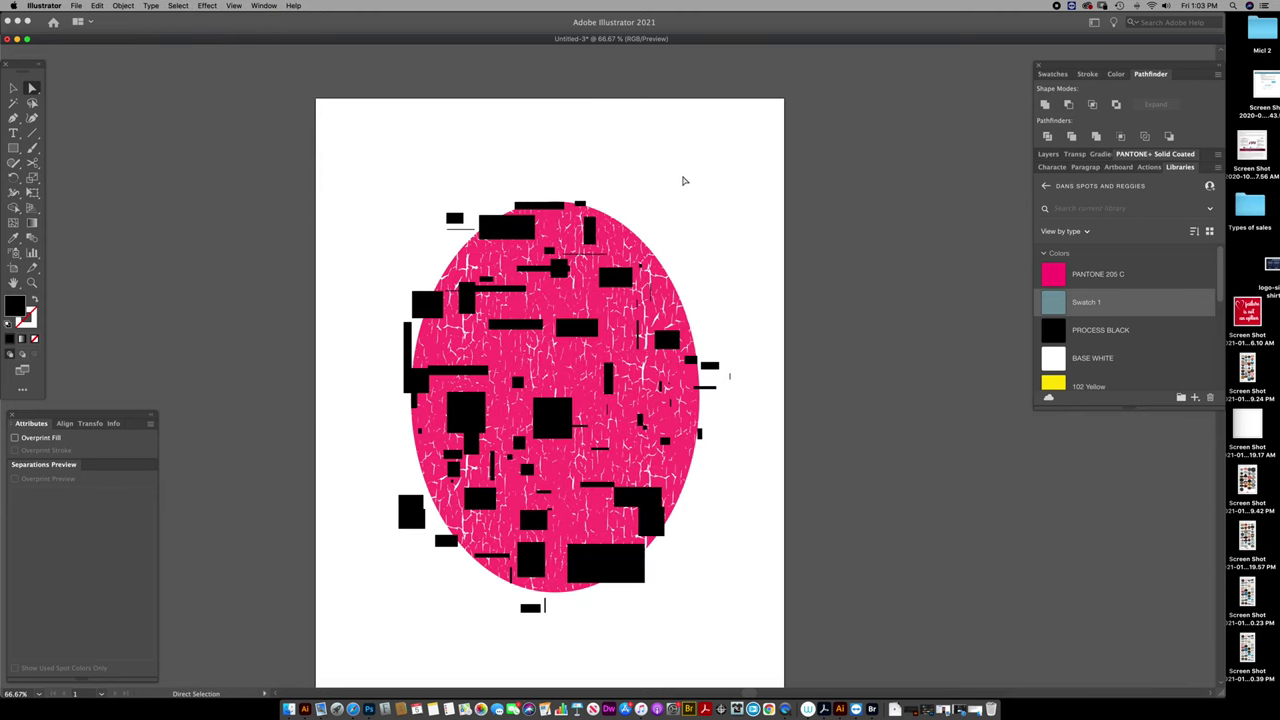
Select all black rectangle pieces by matching one rectangle's fill color and delete them.
click(590, 230)
click(178, 6)
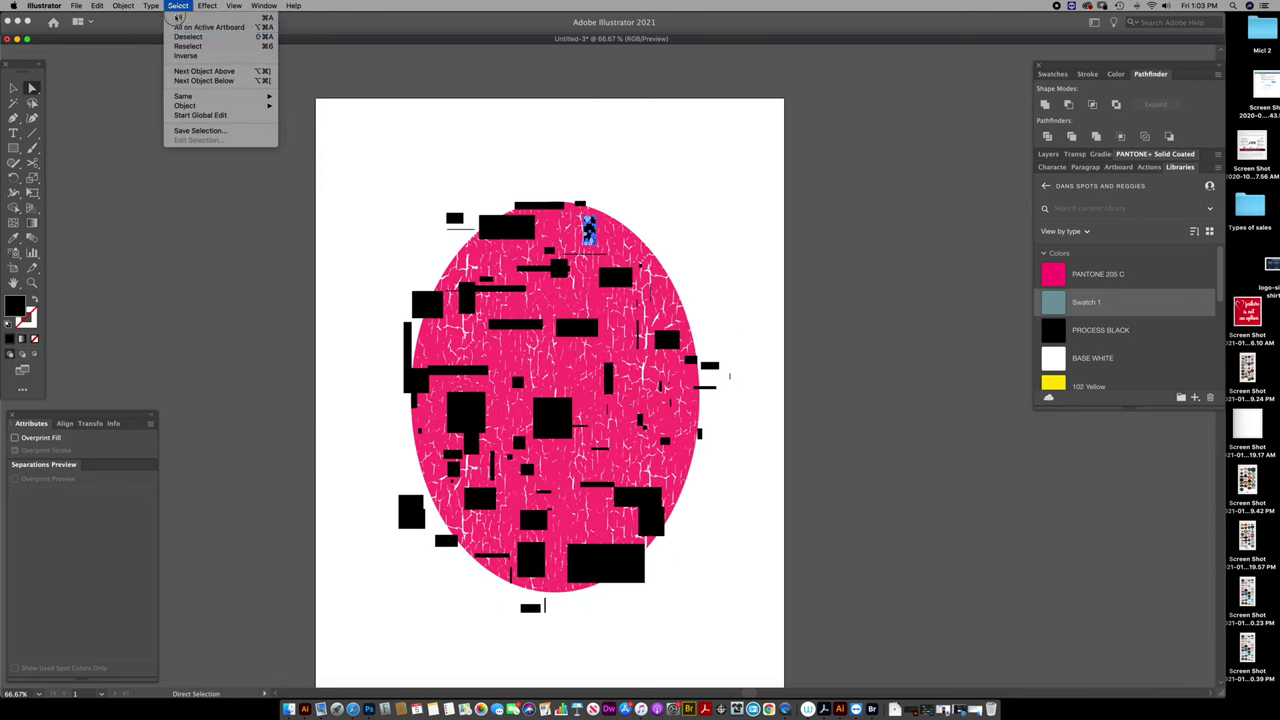
mouse_move(190, 96)
click(310, 133)
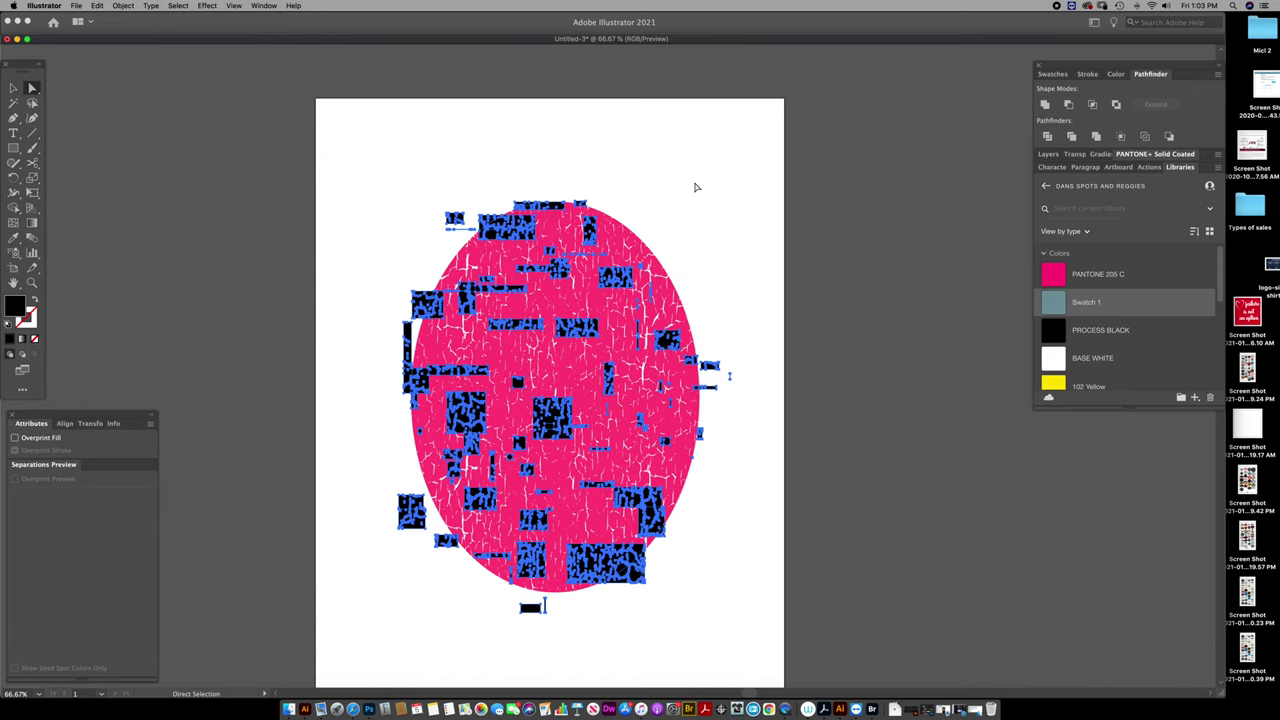
key(Delete)
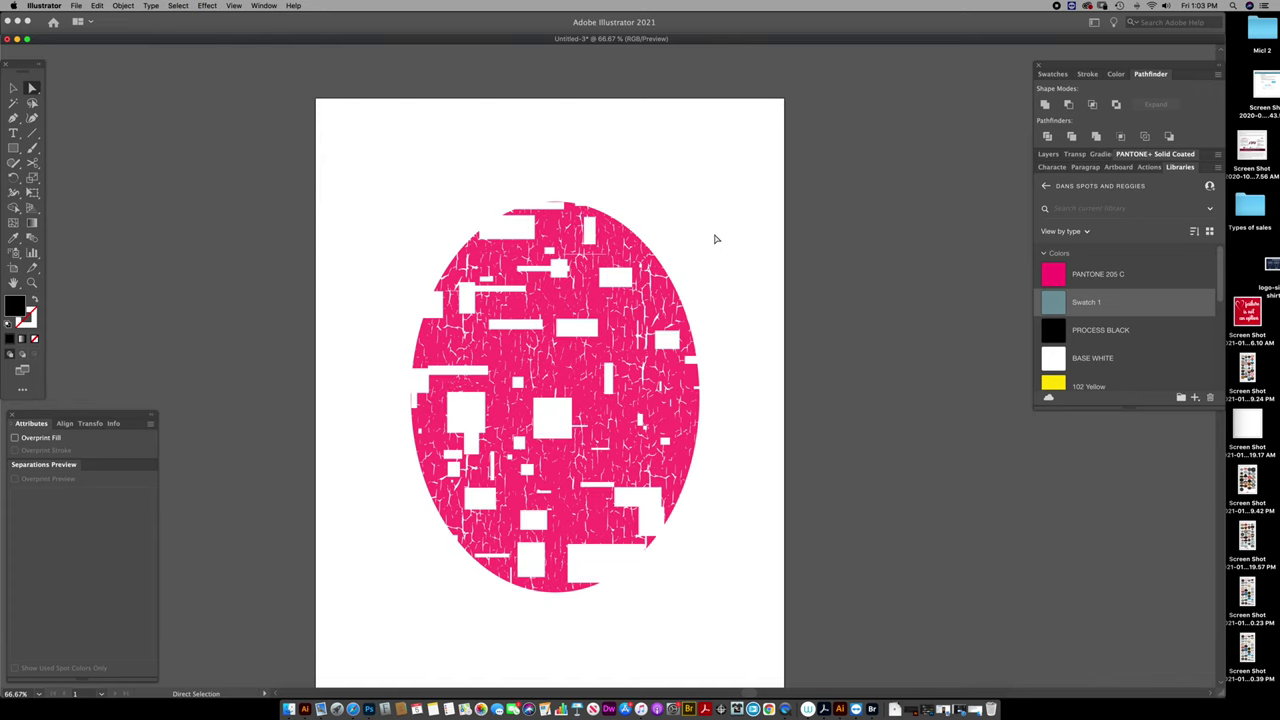
Examine the distressed ellipse for leftover empty paths by selecting the whole group and its upper-left area, and deselect.
key(v)
click(13, 89)
click(508, 260)
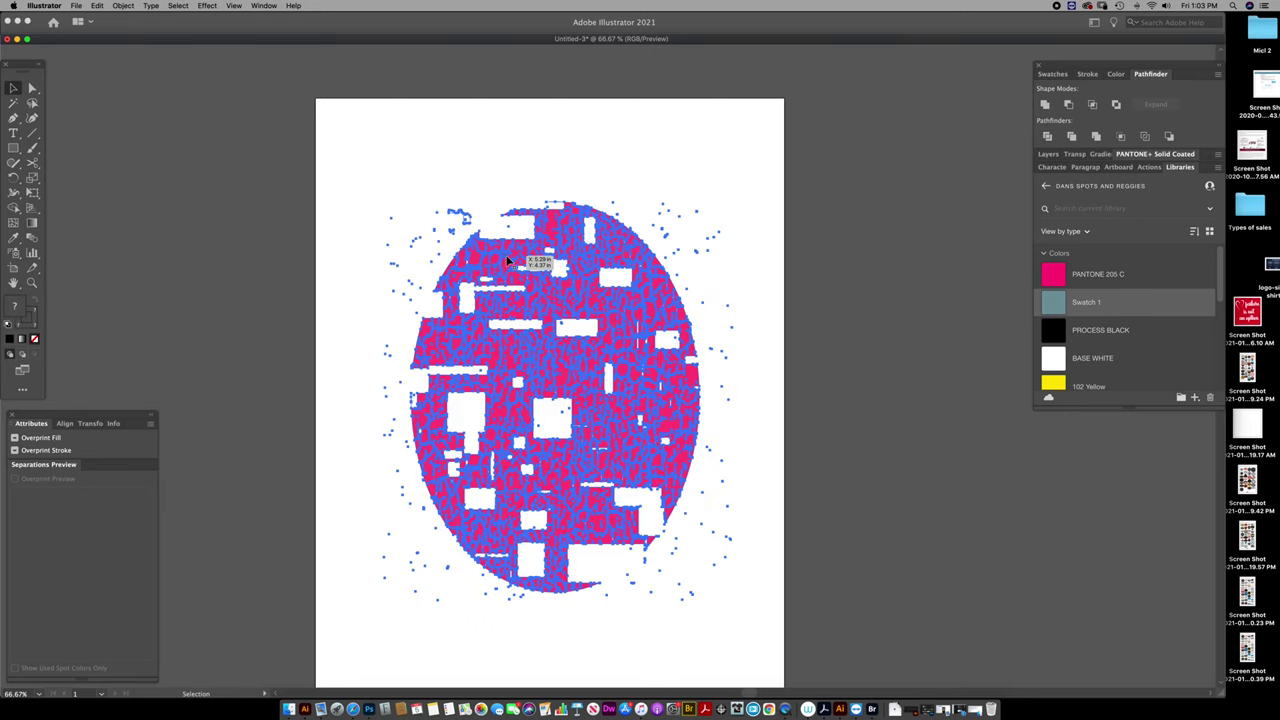
click(31, 88)
click(502, 205)
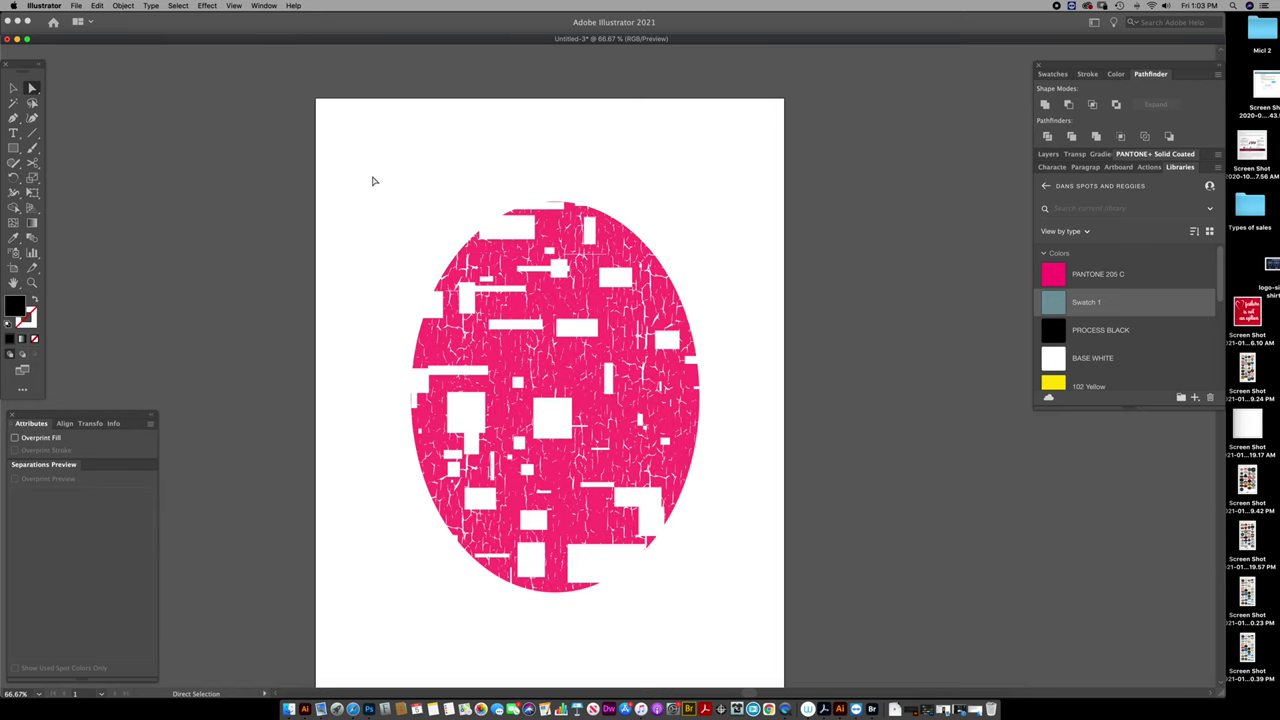
drag(372, 181, 556, 328)
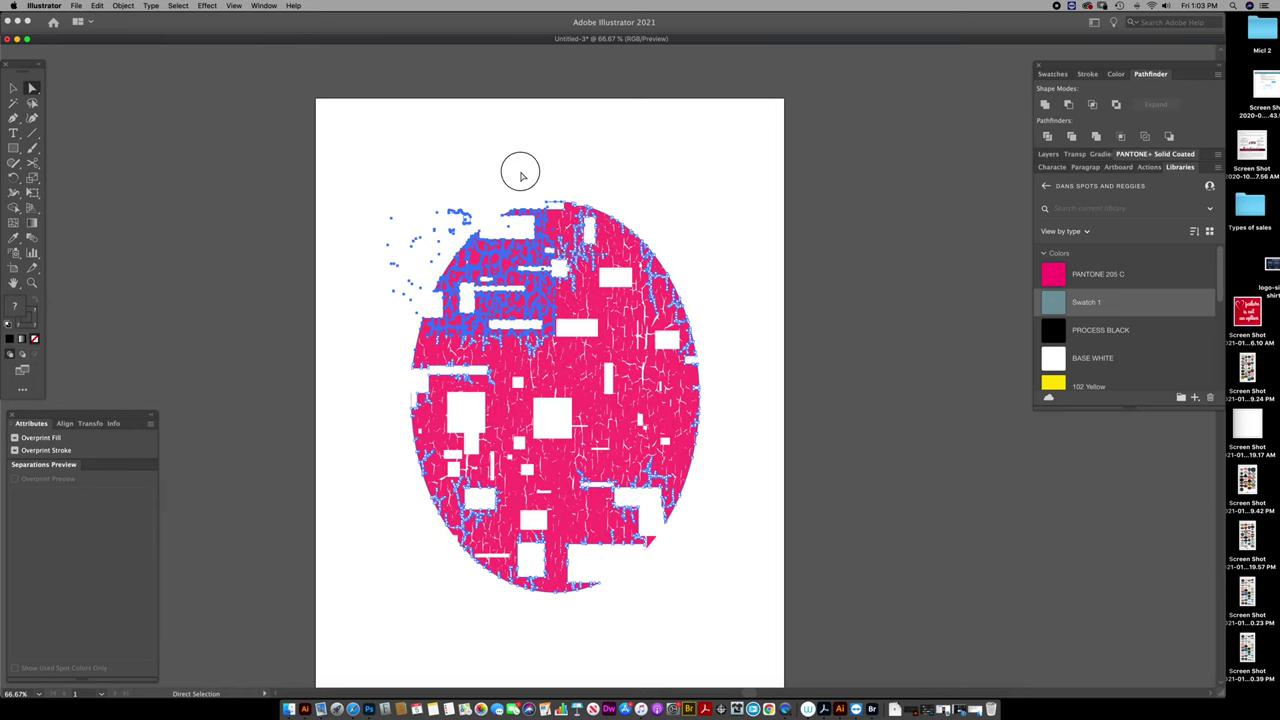
click(520, 176)
Select all pink pieces by matching one piece's fill color, and clear the selection to review the distressed ellipse.
click(552, 228)
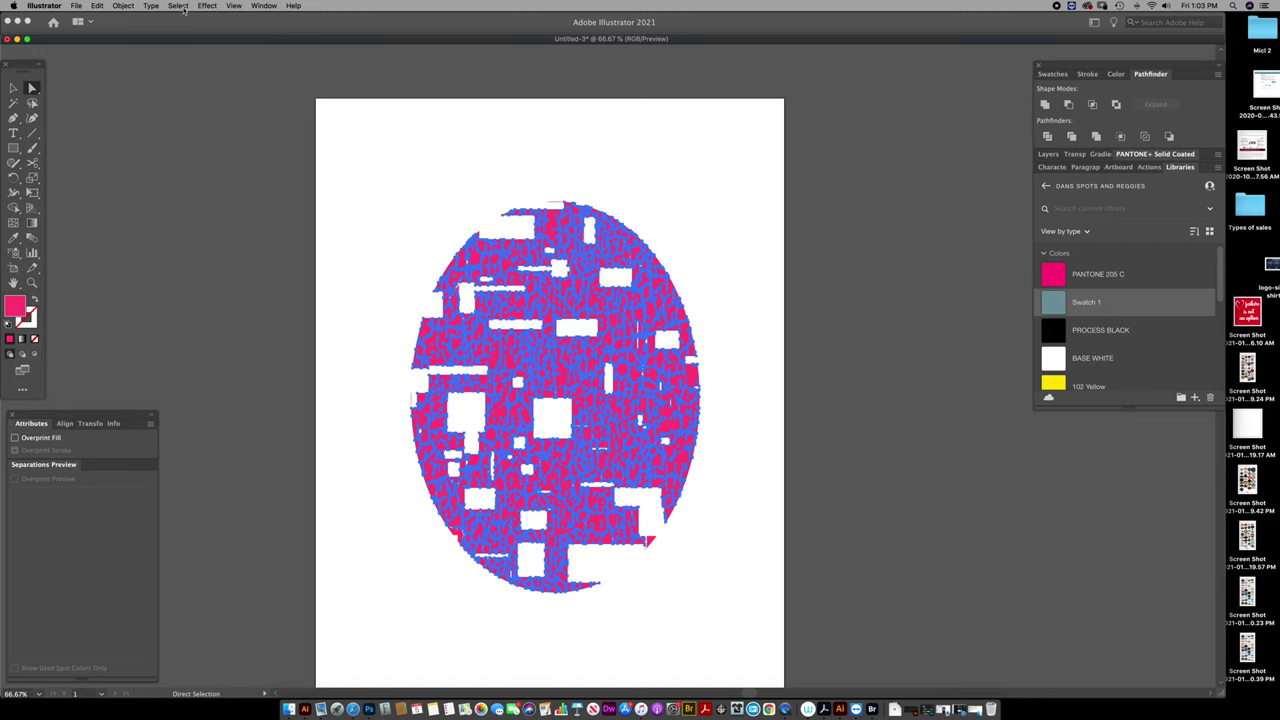
click(178, 6)
mouse_move(200, 96)
click(315, 134)
key(super+1)
key(super+shift+a)
key(z)
alt+click(620, 253)
alt+click(620, 253)
alt+click(620, 253)
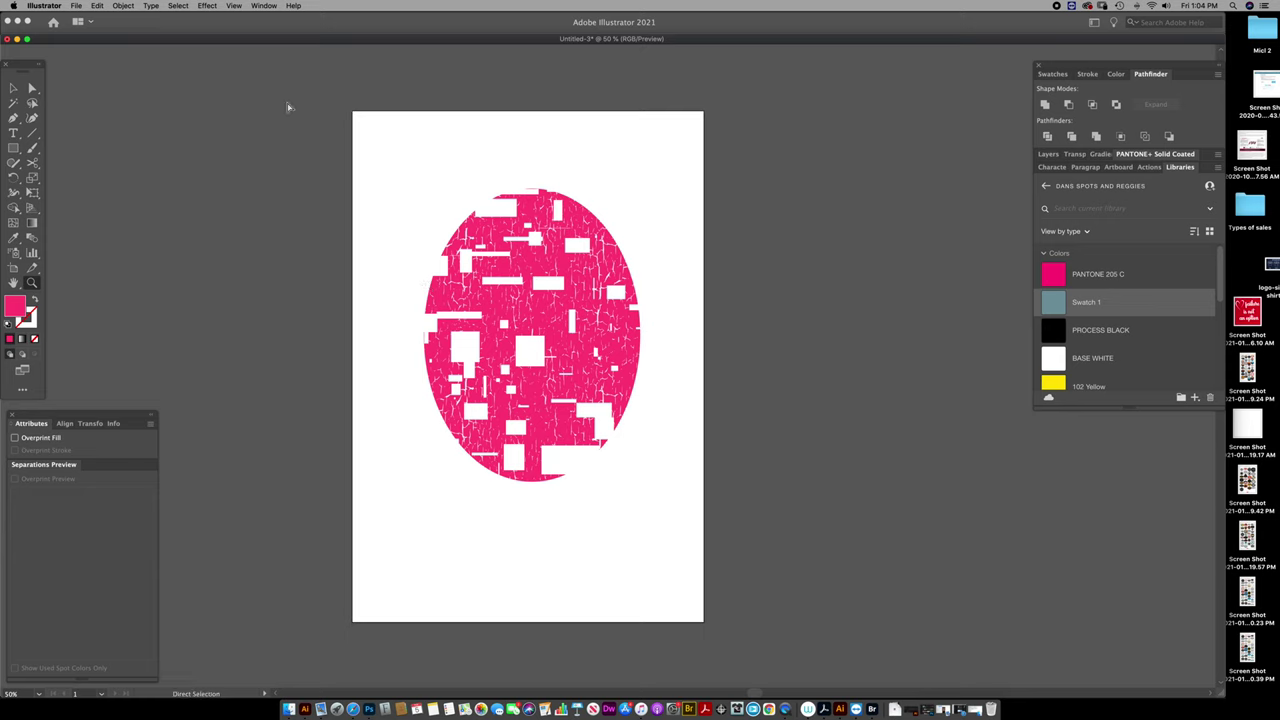
Select the whole distressed ellipse with its selection edges hidden and inspect its cut-outs and cracks.
key(super+a)
key(super+shift+a)
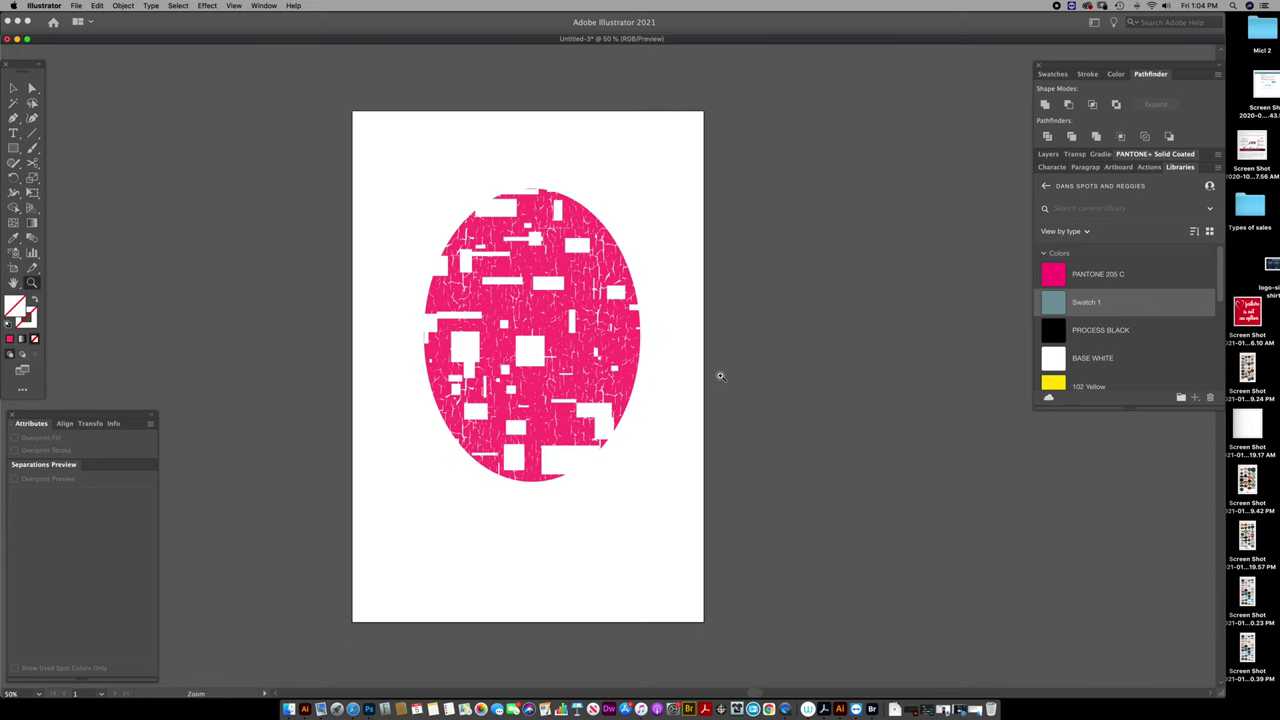
key(super+a)
key(super+h)
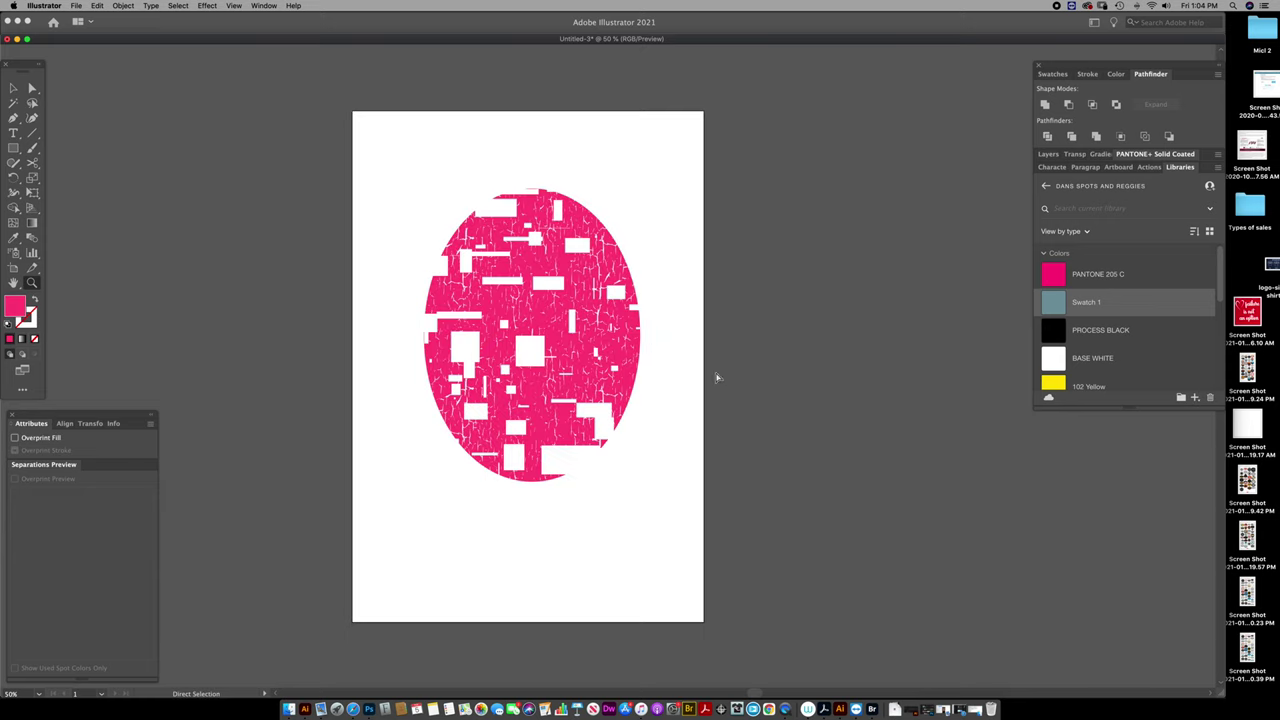
click(551, 369)
drag(560, 365, 527, 451)
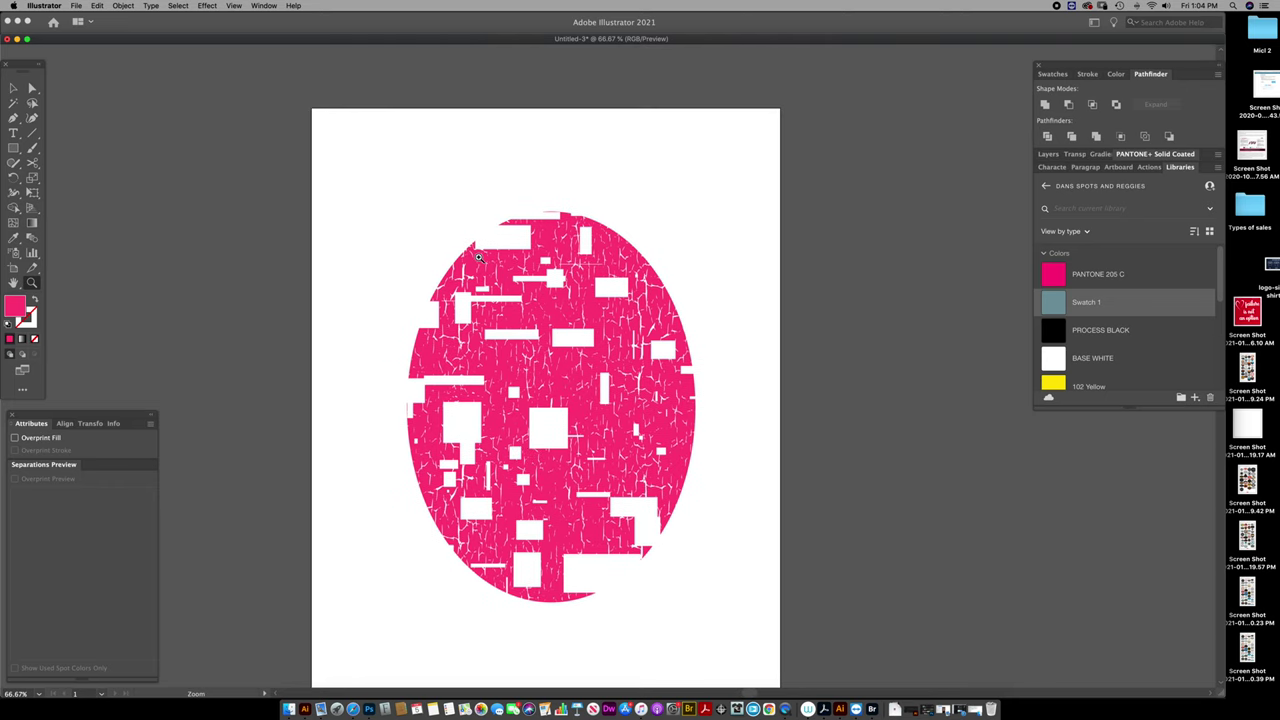
Select the distressed ellipse group, try moving it toward the artboard's right edge, and undo the move.
key(z)
click(13, 88)
click(500, 253)
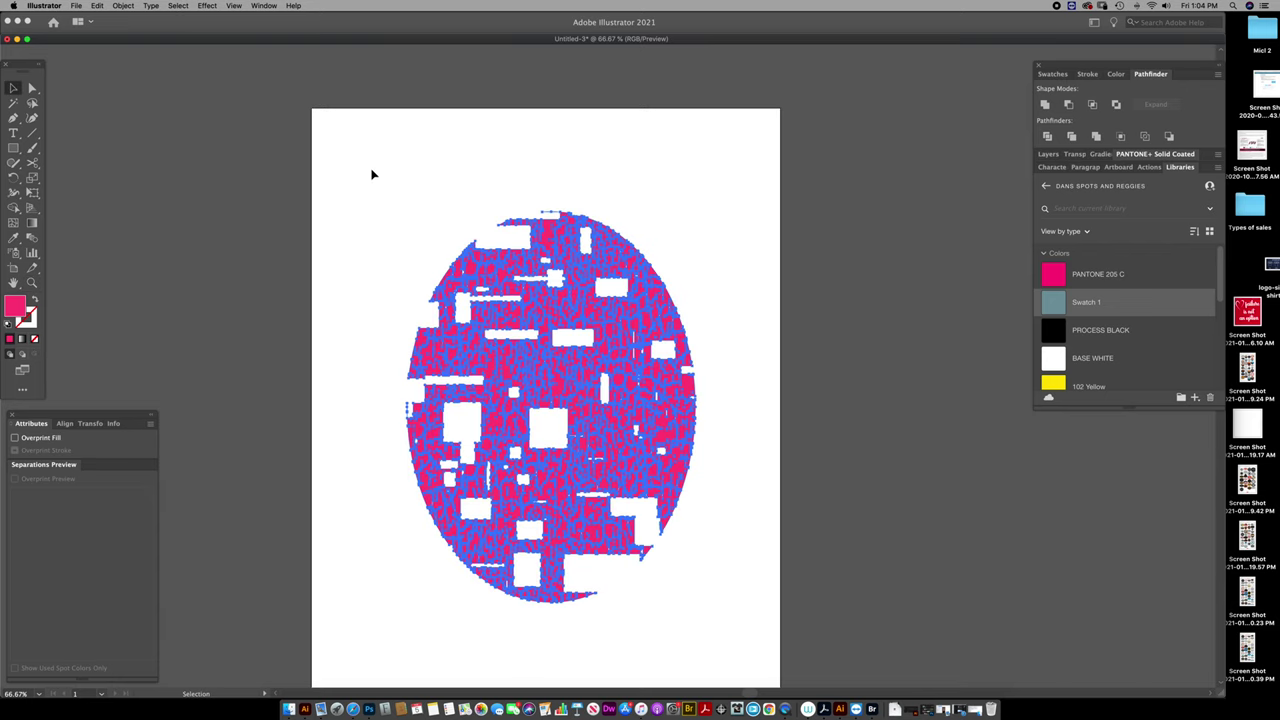
drag(542, 261, 680, 243)
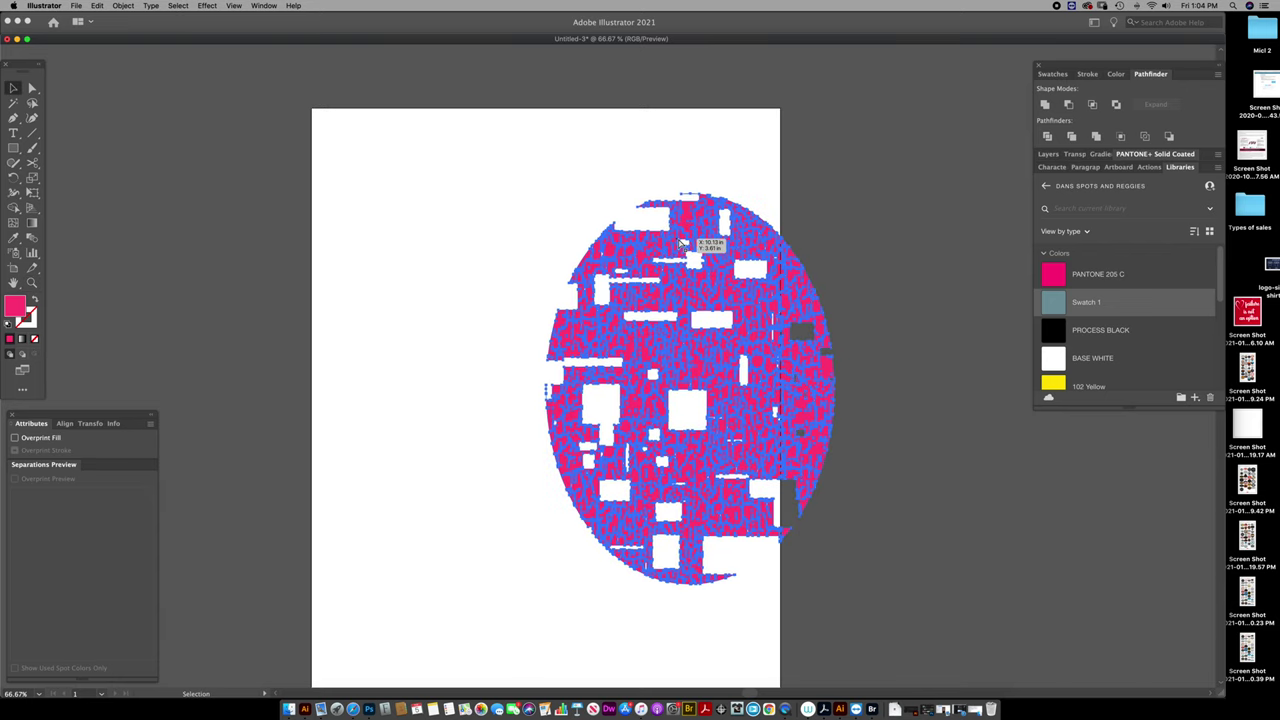
key(super+z)
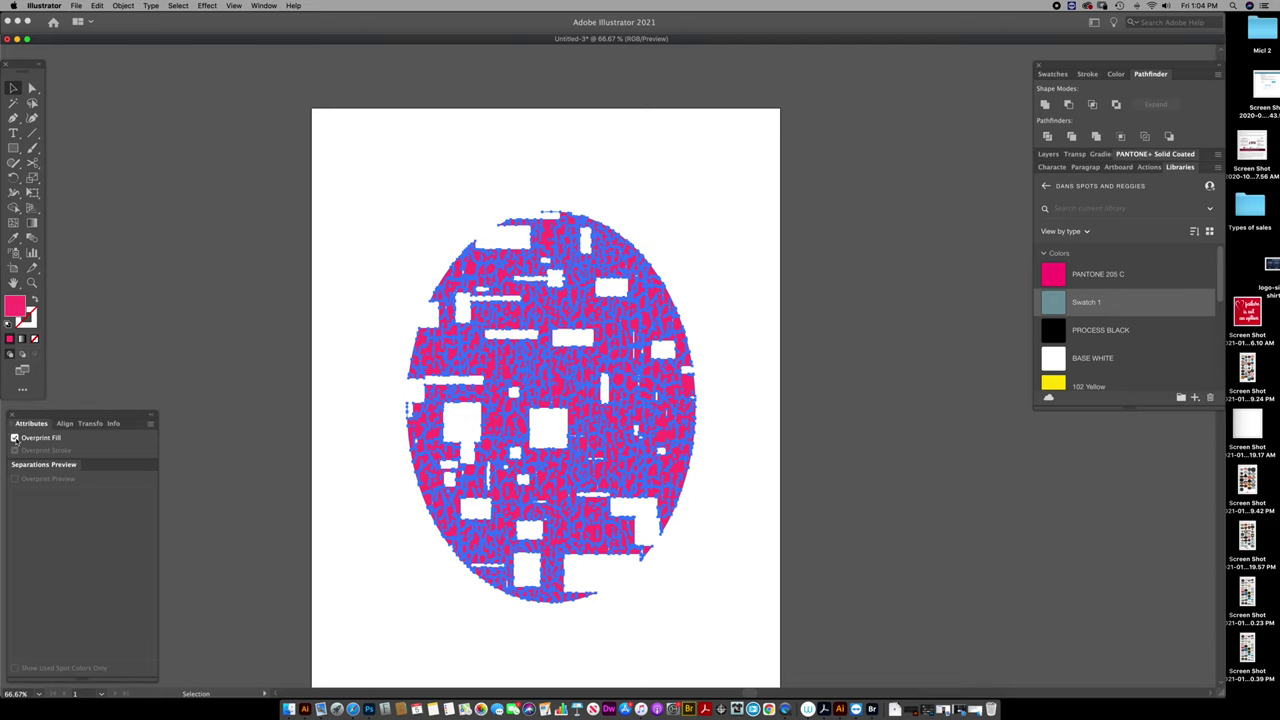
Set the ellipse's fill to overprint, and switch the document to CMYK color mode with overprint preview on.
drag(42, 422, 67, 499)
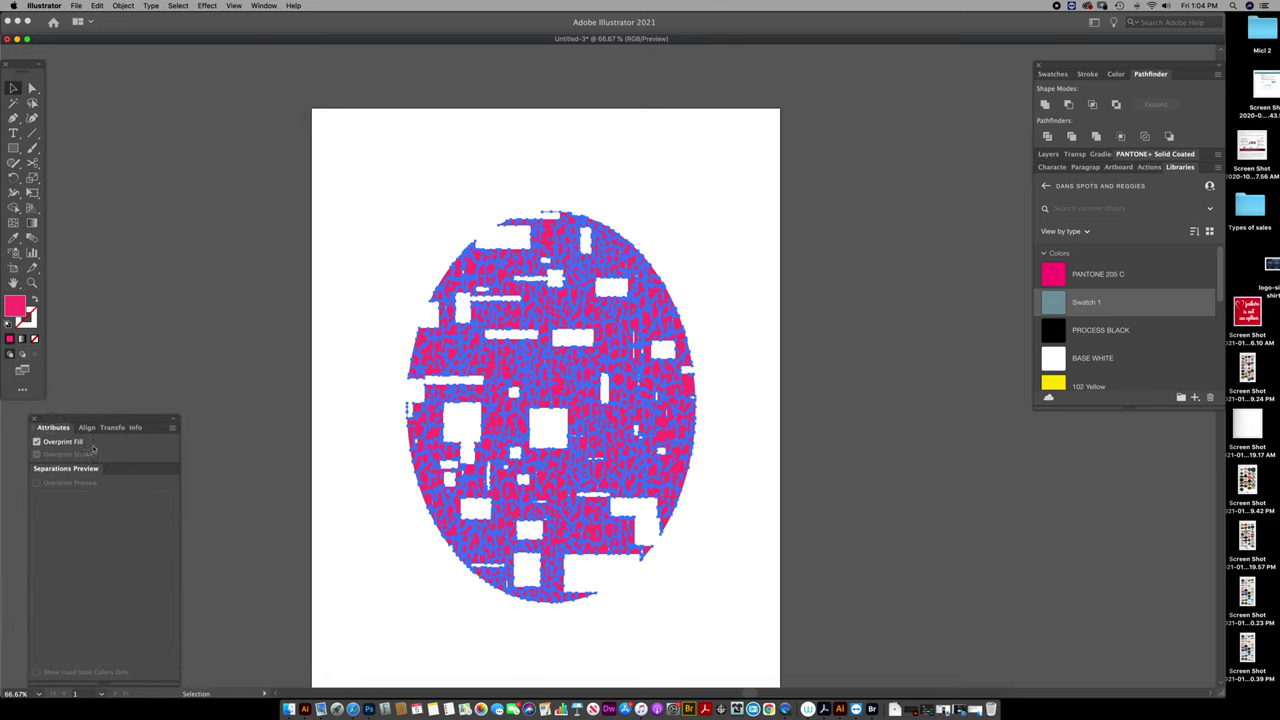
click(75, 6)
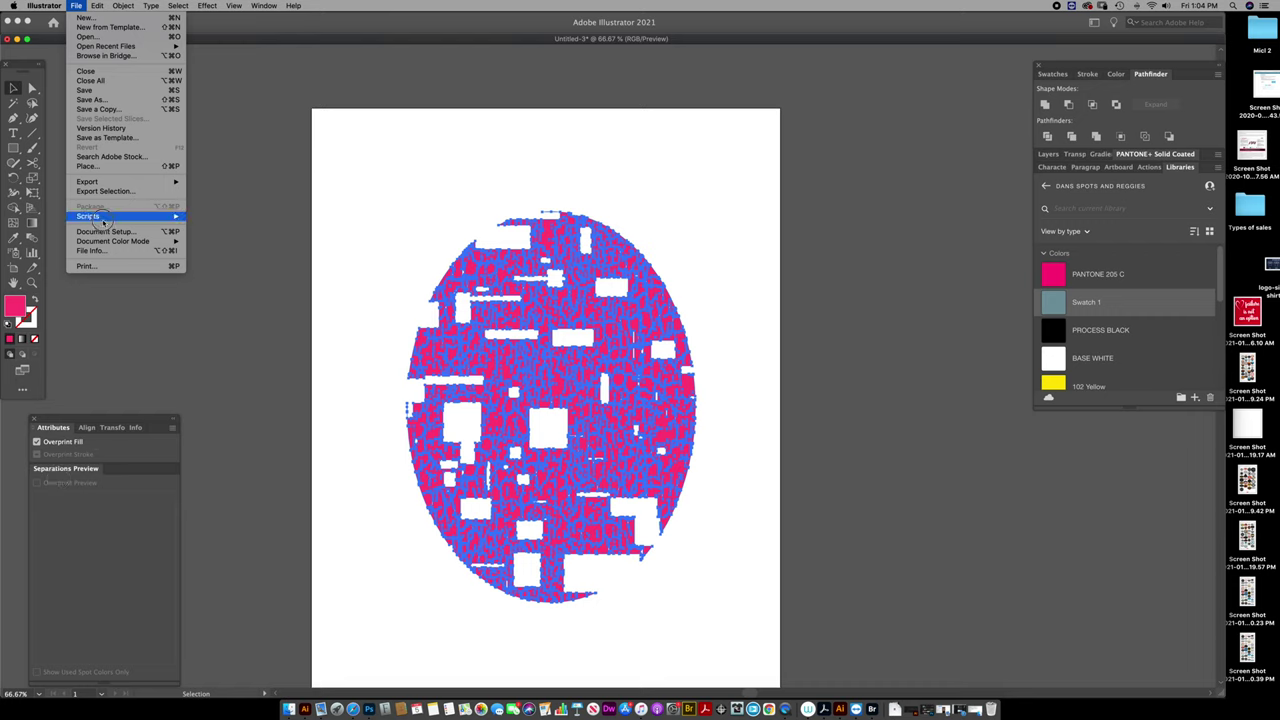
click(211, 243)
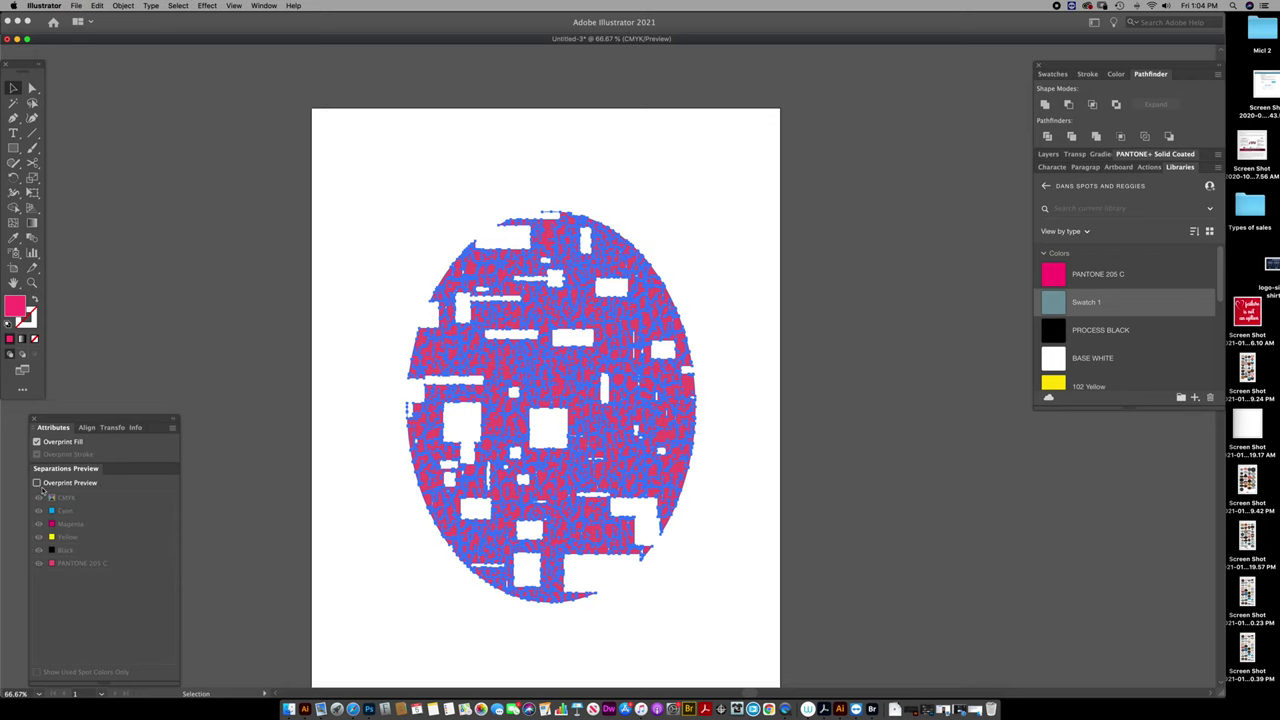
click(37, 483)
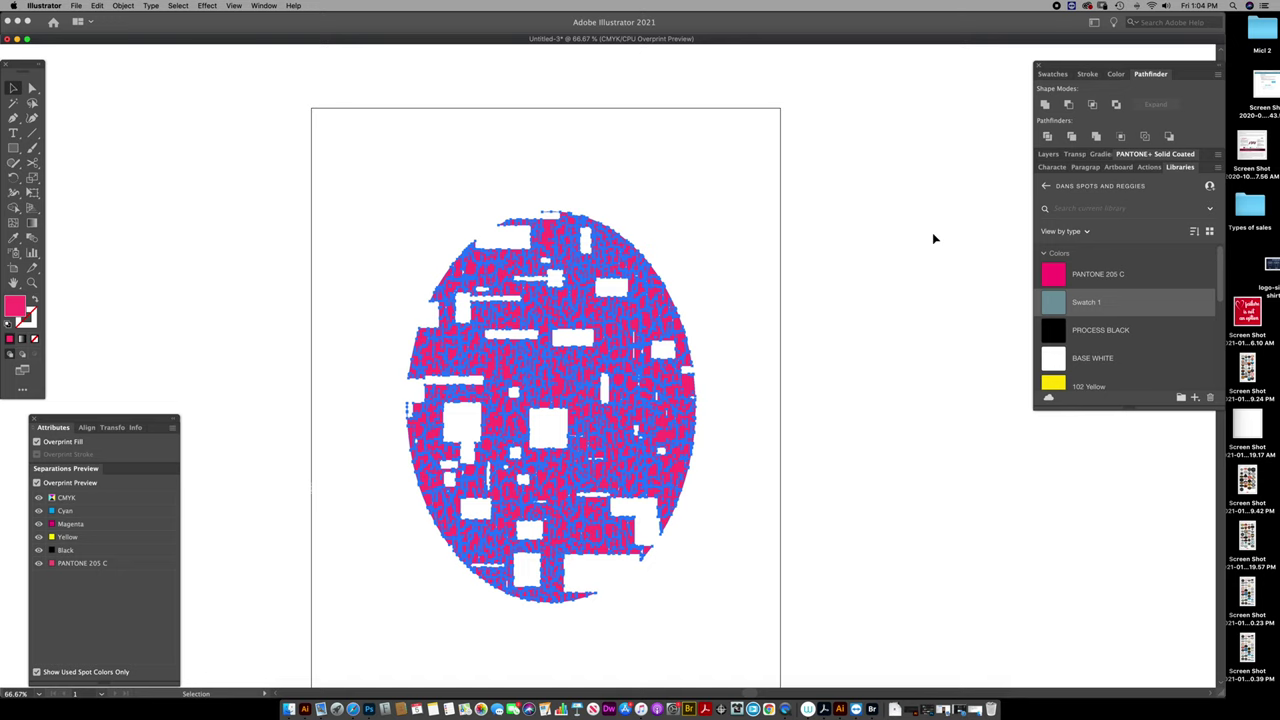
Show the document swatches, copy the selected ellipse, and paste the duplicate directly in front of the original.
click(1052, 74)
key(a)
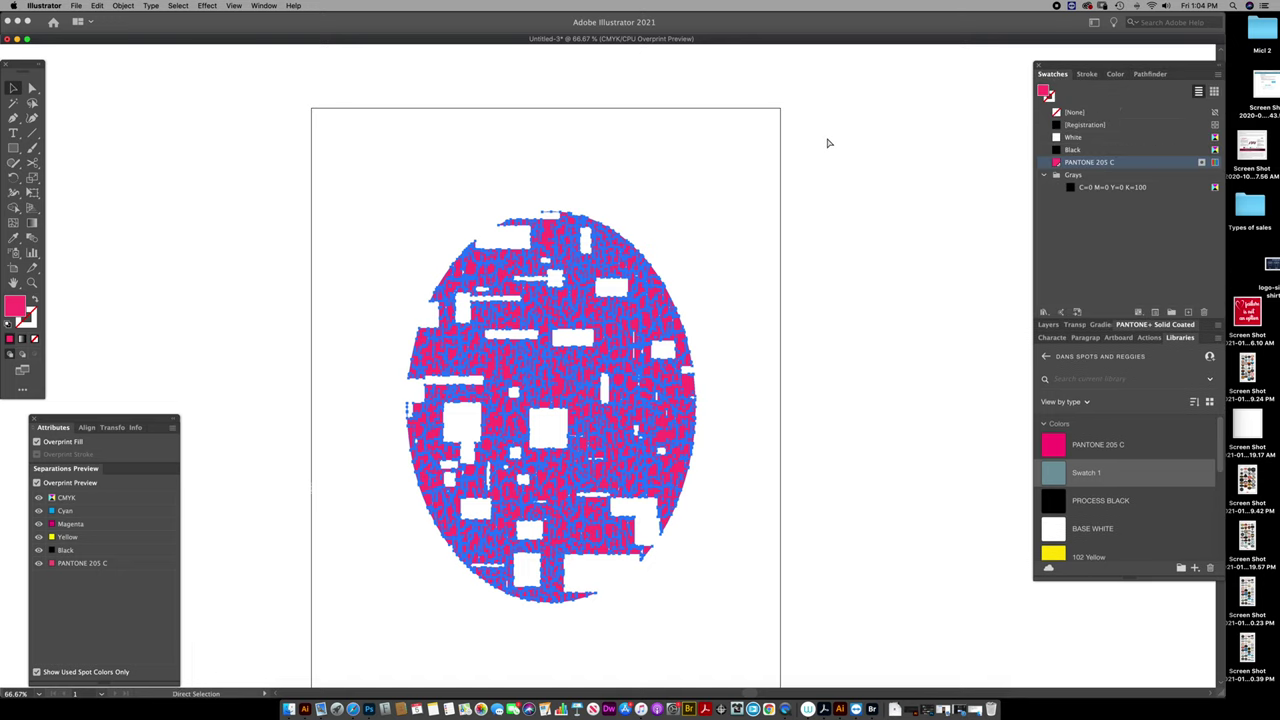
key(super+c)
key(super+f)
Fill the front copy with a new spot color swatch in CMYK mode, setting cyan to 90%.
click(1188, 312)
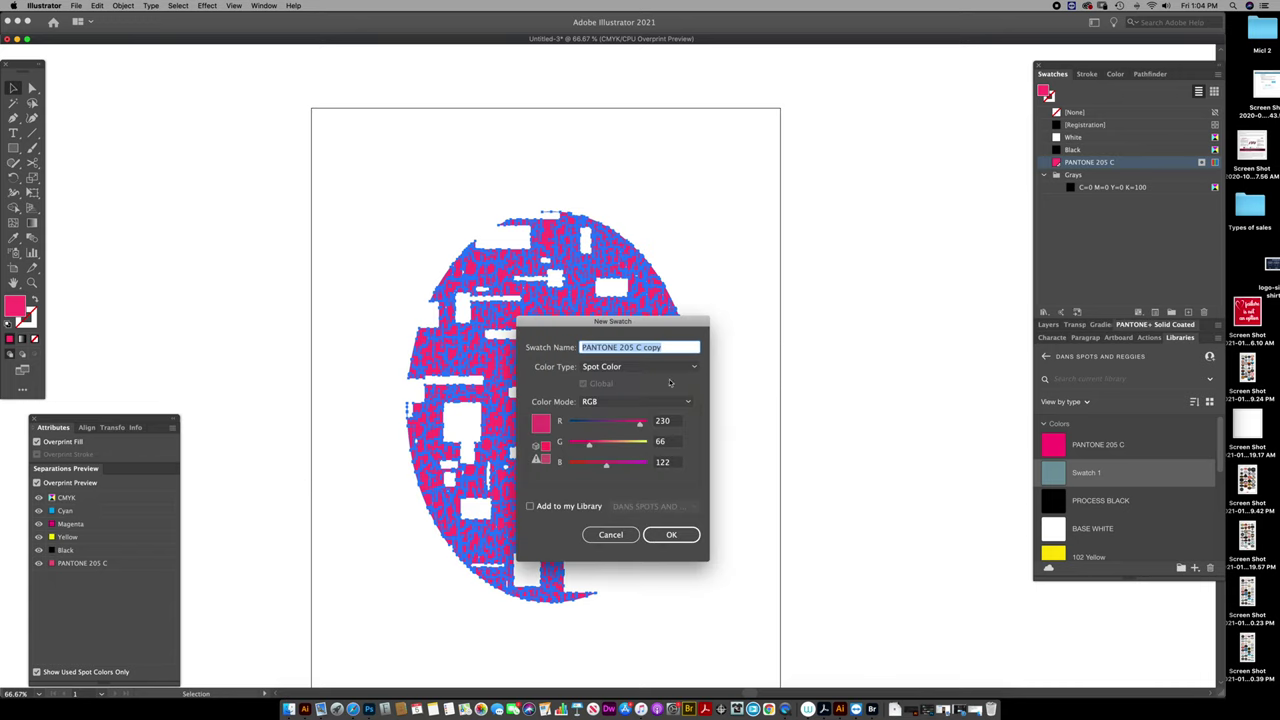
click(629, 367)
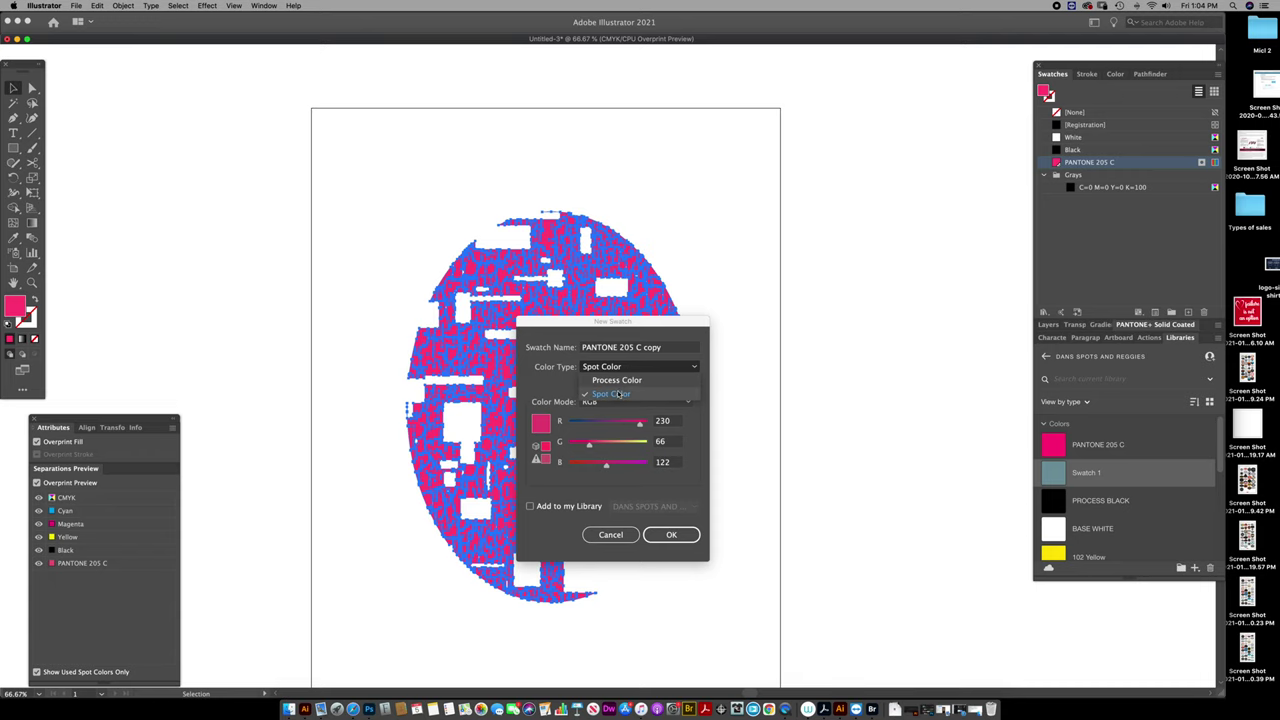
click(632, 395)
click(625, 402)
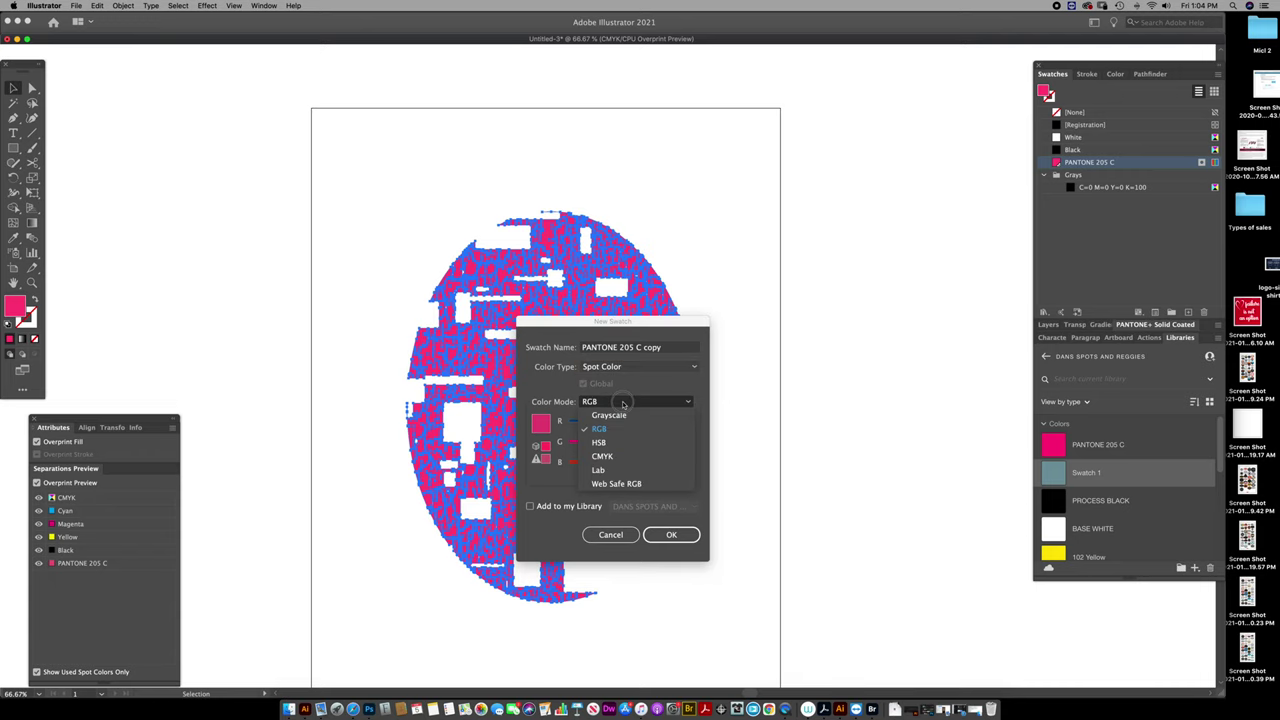
click(624, 467)
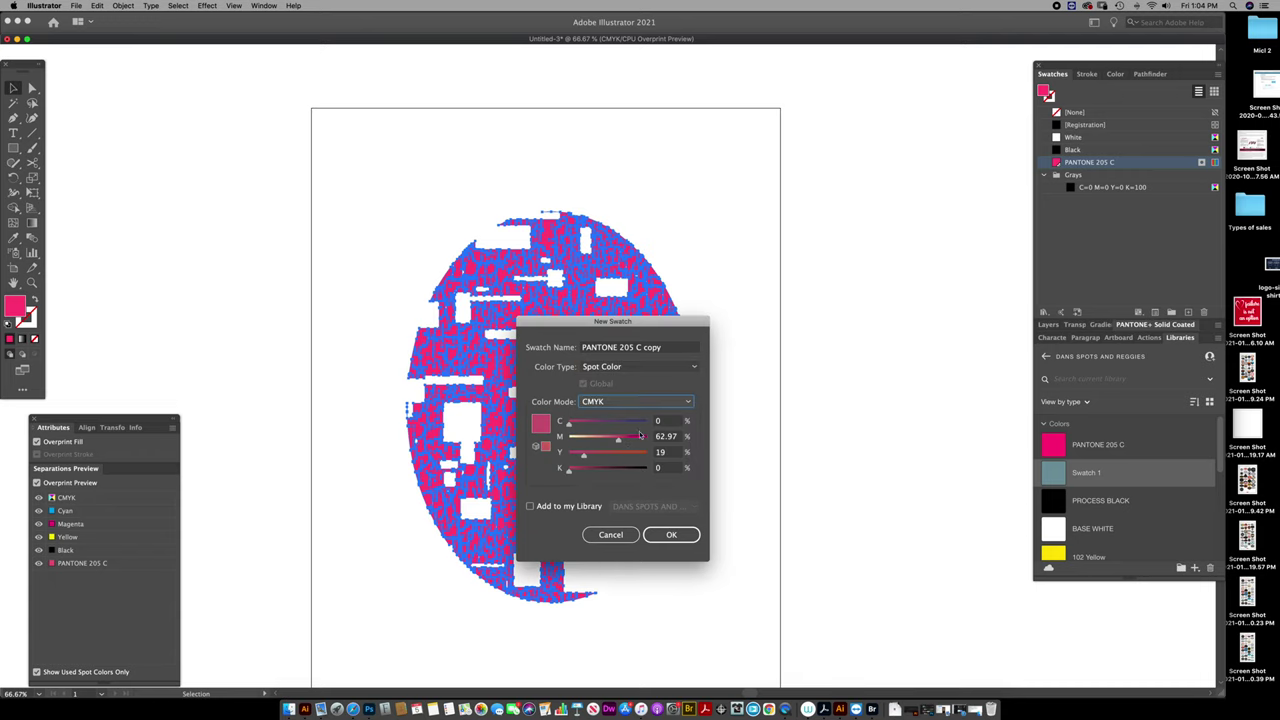
click(640, 424)
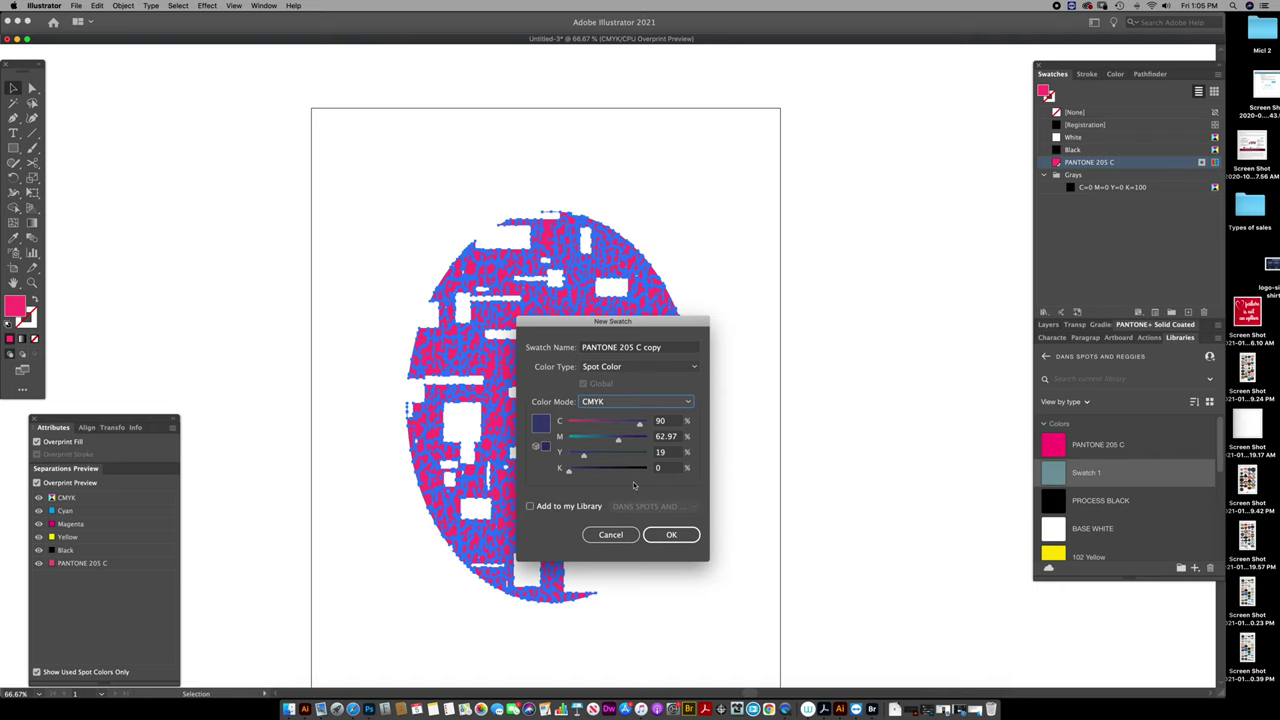
click(683, 536)
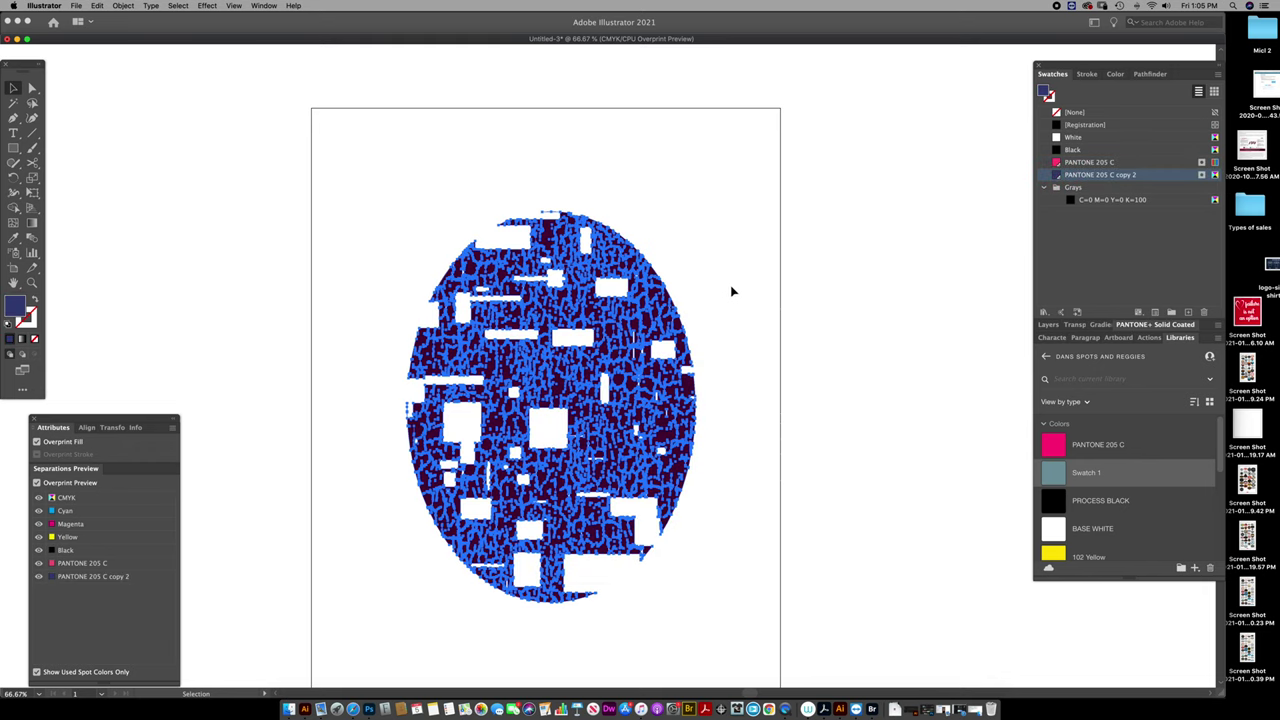
Examine the crack and rectangle edges of the overprinted front copy up close for alignment with the pink layer.
drag(731, 291, 771, 243)
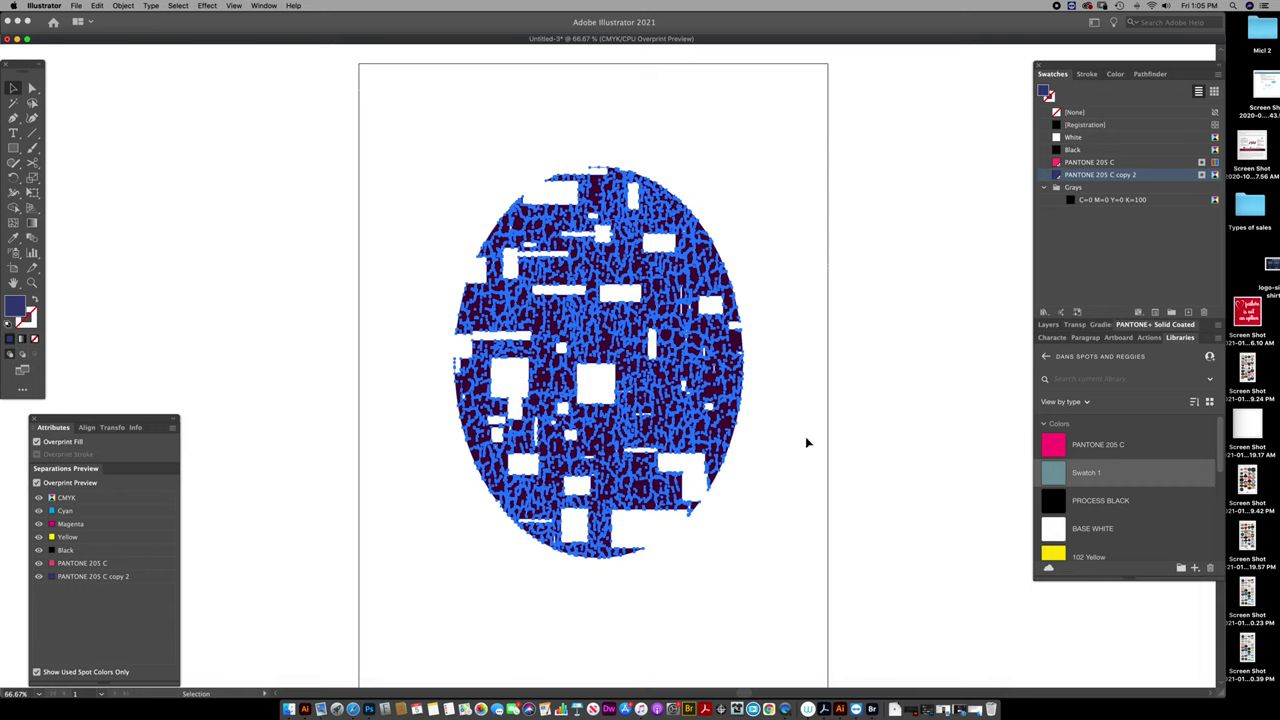
key(z)
drag(631, 302, 635, 303)
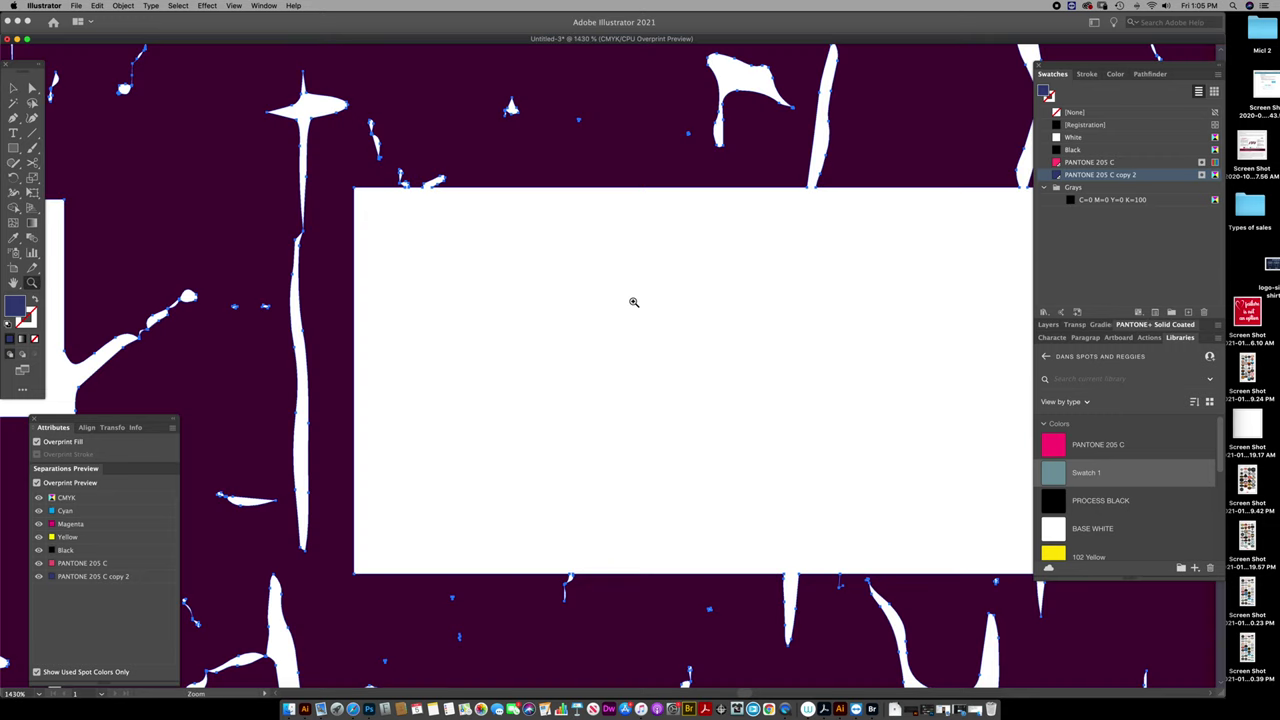
key(space)
drag(557, 331, 714, 392)
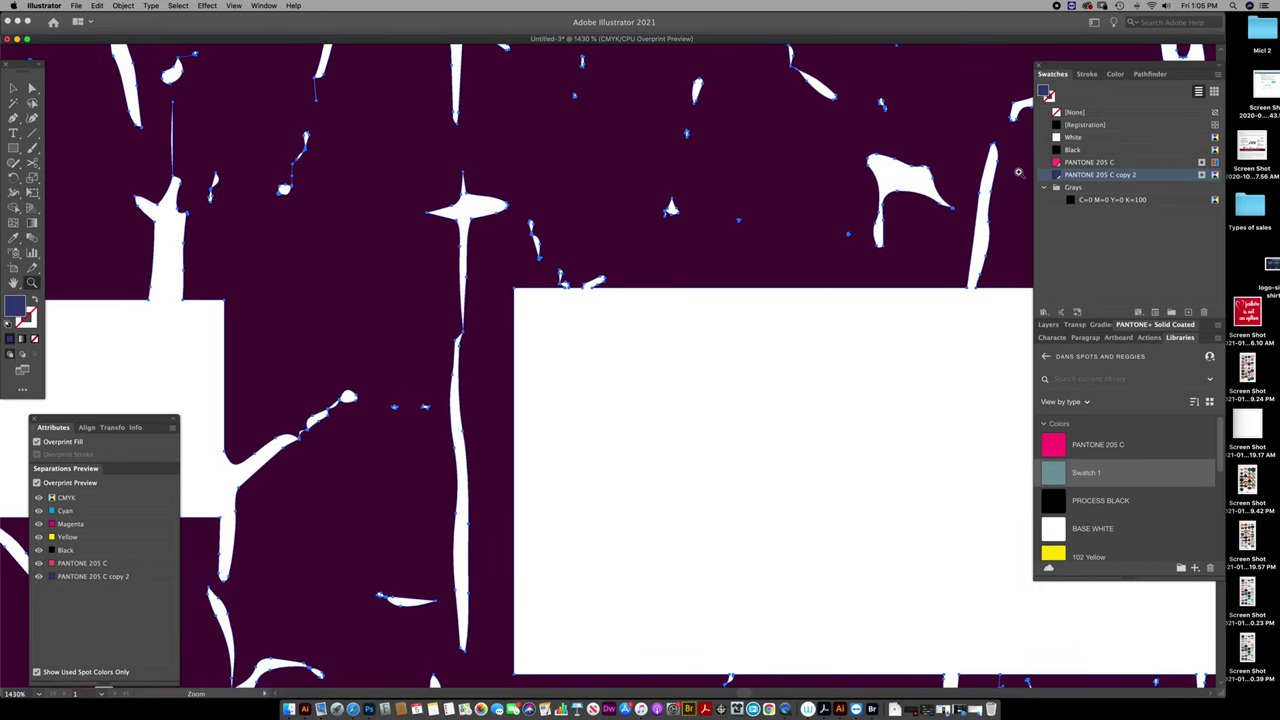
alt+click(649, 353)
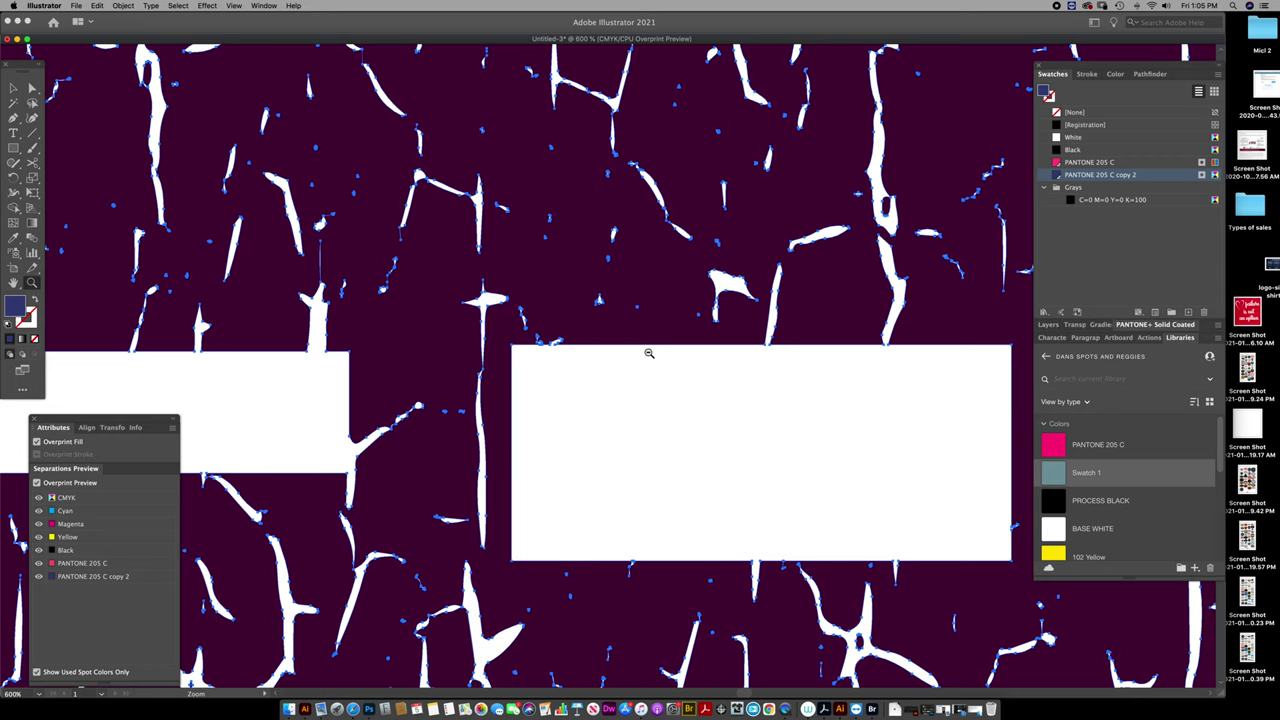
alt+click(649, 353)
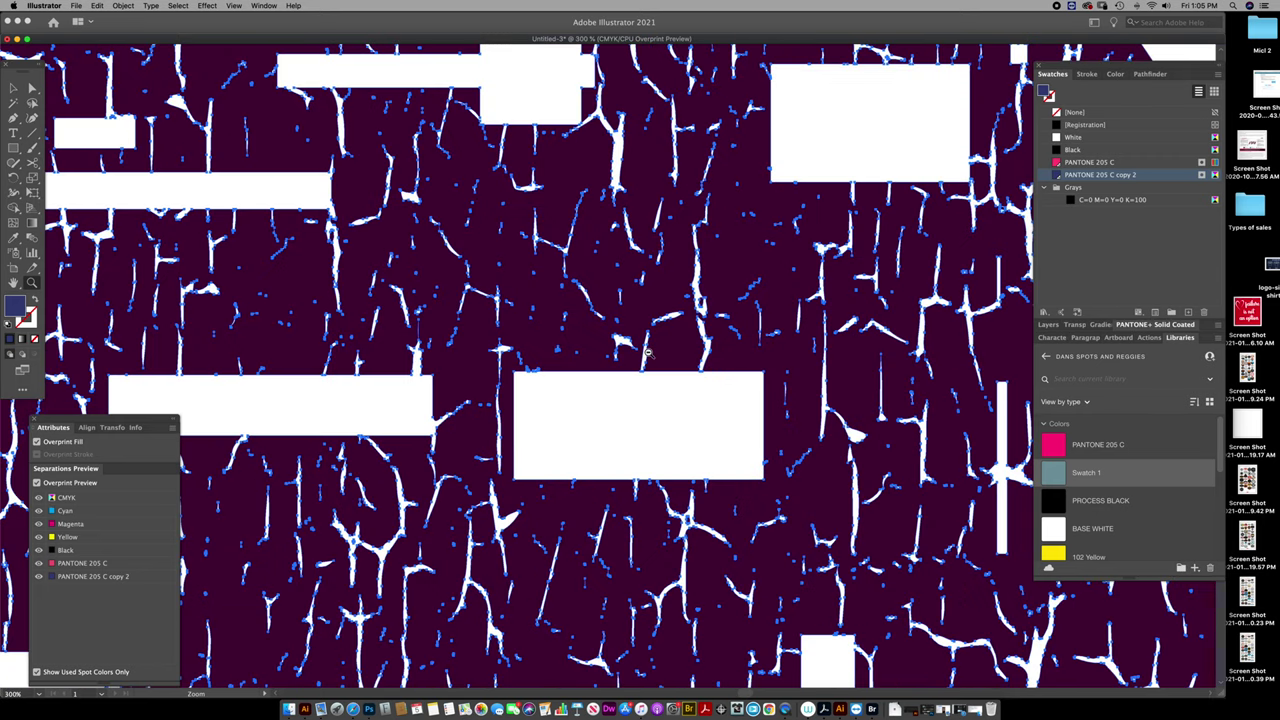
alt+click(647, 352)
click(645, 351)
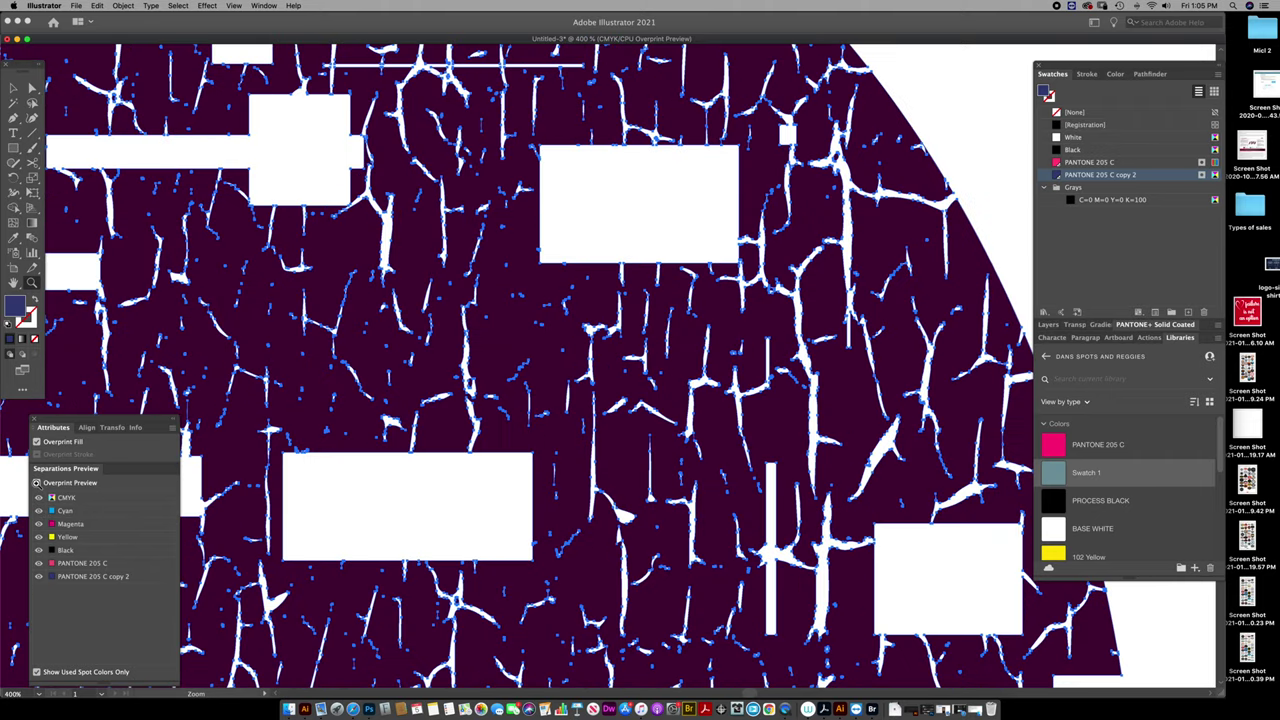
key(super+equal)
click(594, 474)
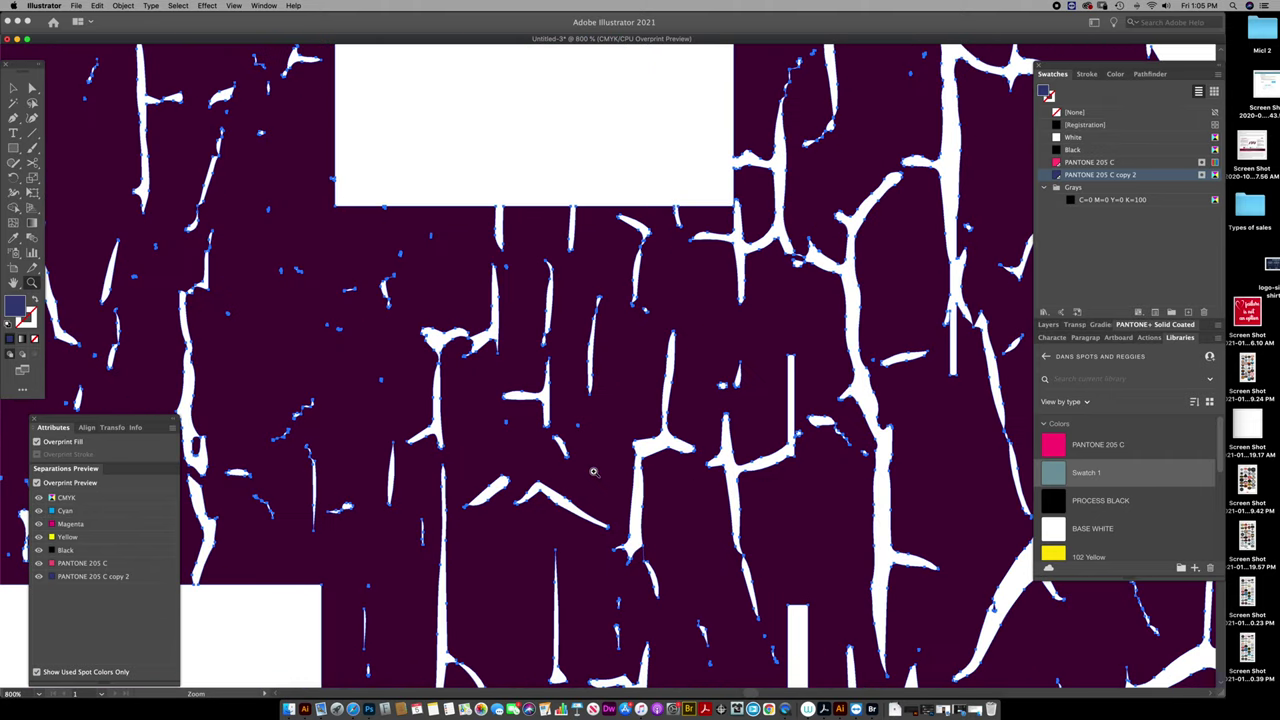
click(593, 472)
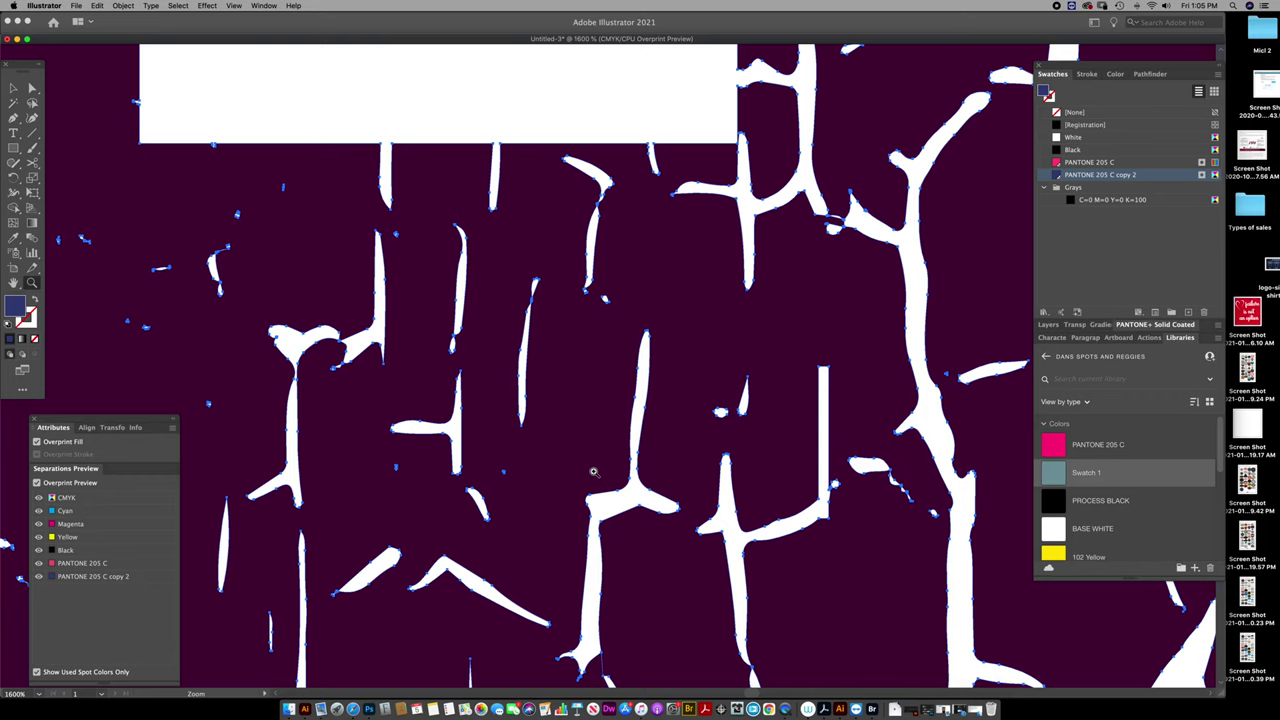
click(593, 472)
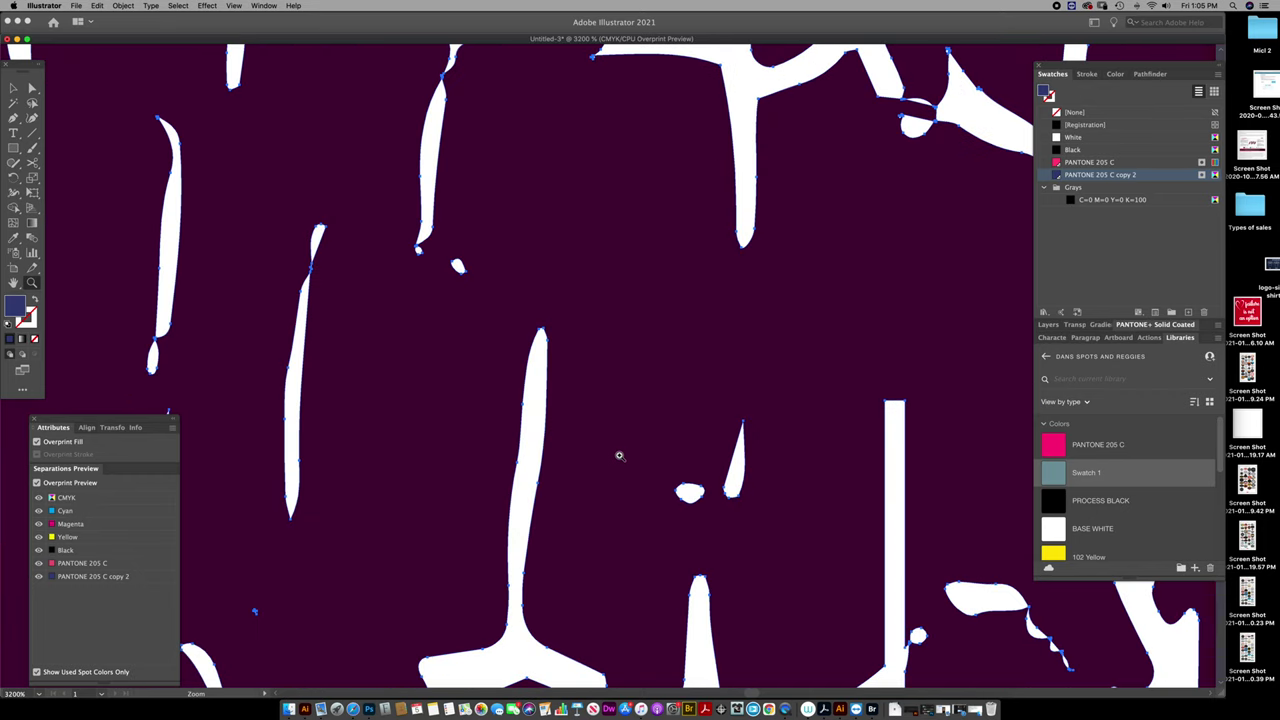
click(620, 455)
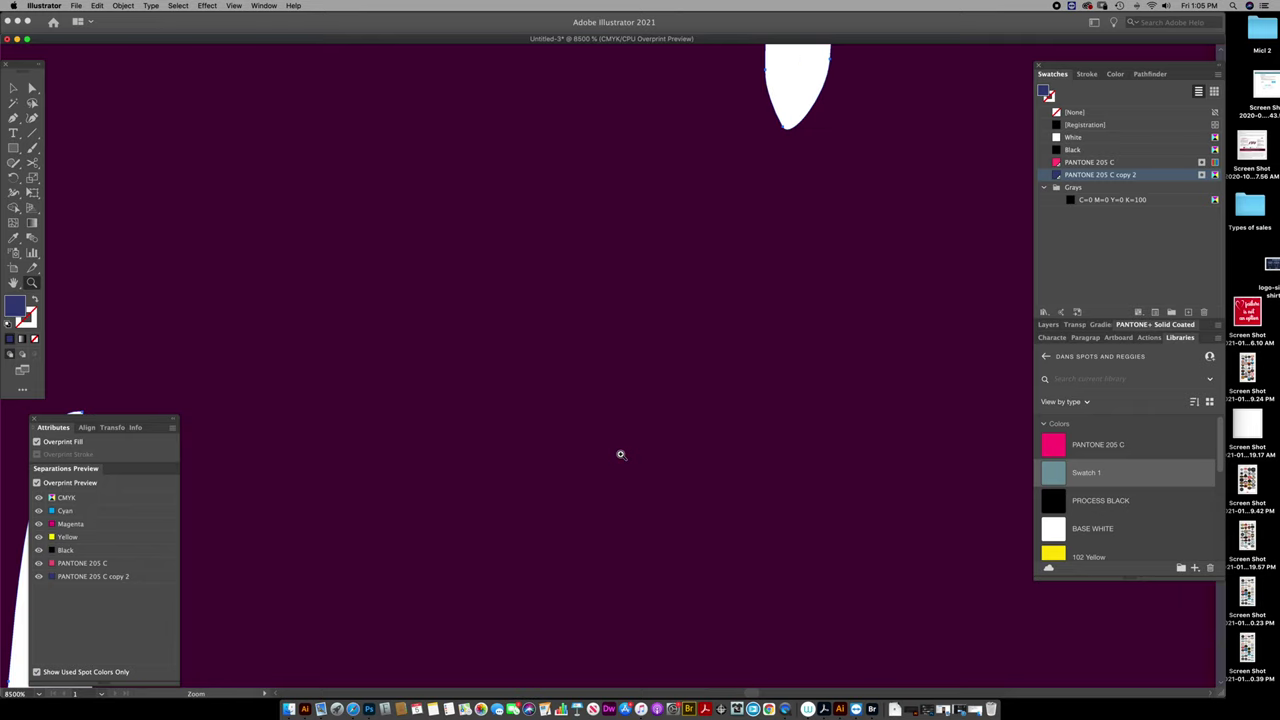
drag(766, 277, 589, 536)
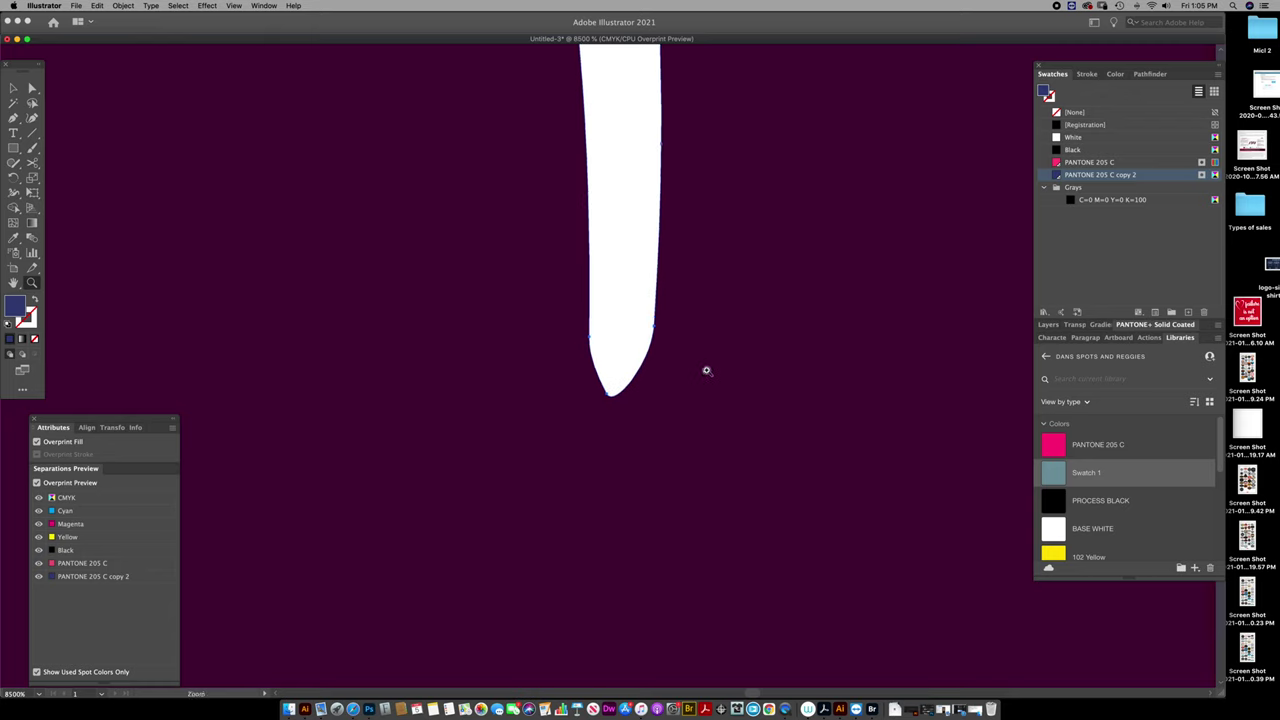
Give the front copy a White stroke with a weight of 0.5 pt and check it on the full artboard.
key(x)
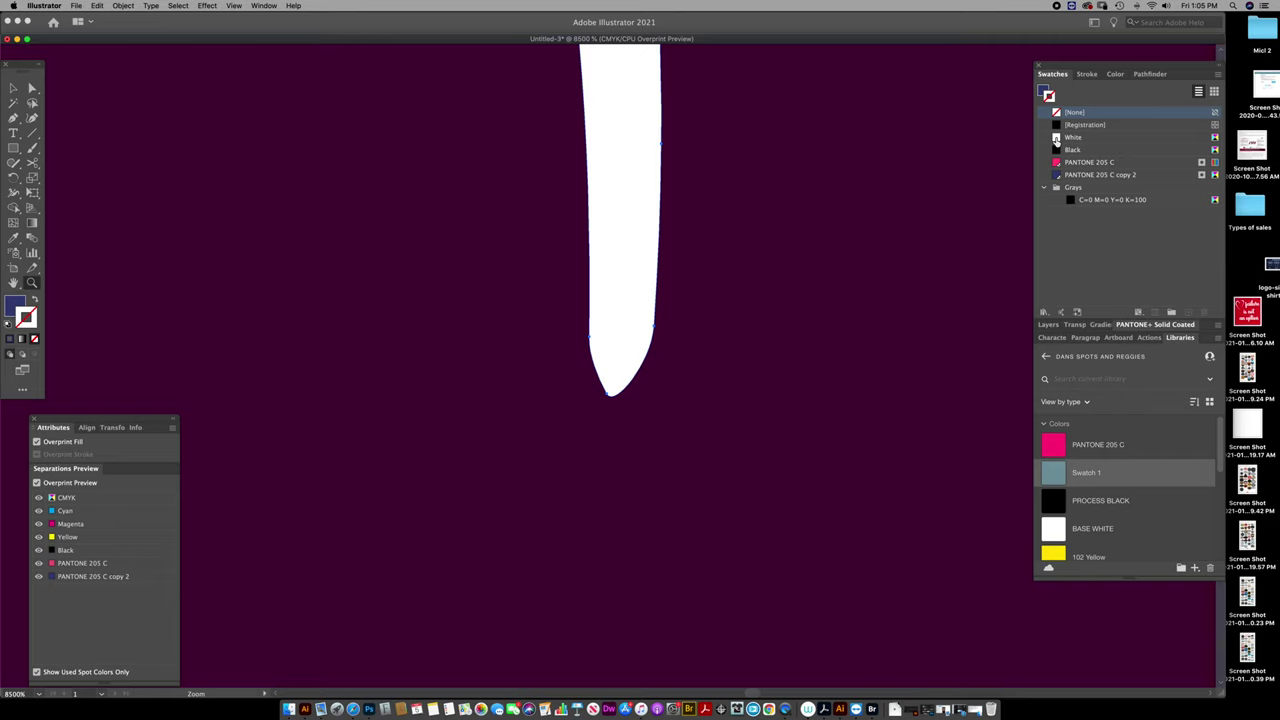
click(1057, 138)
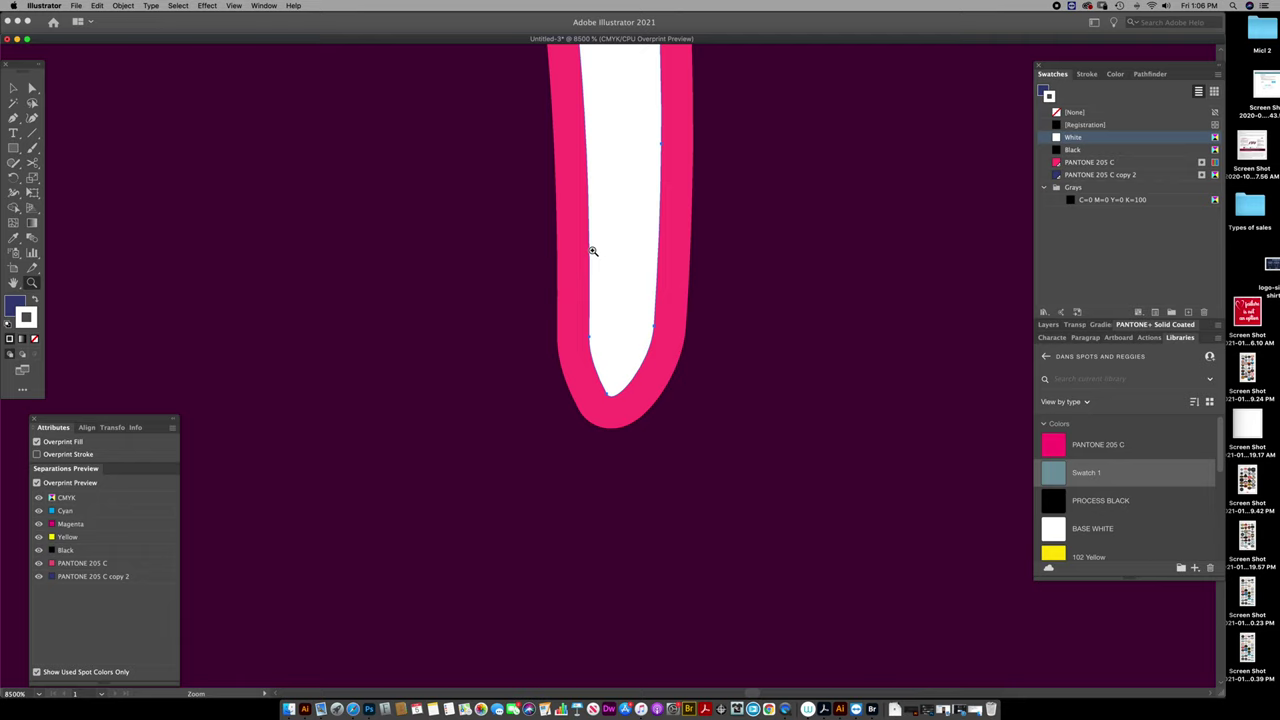
click(1089, 75)
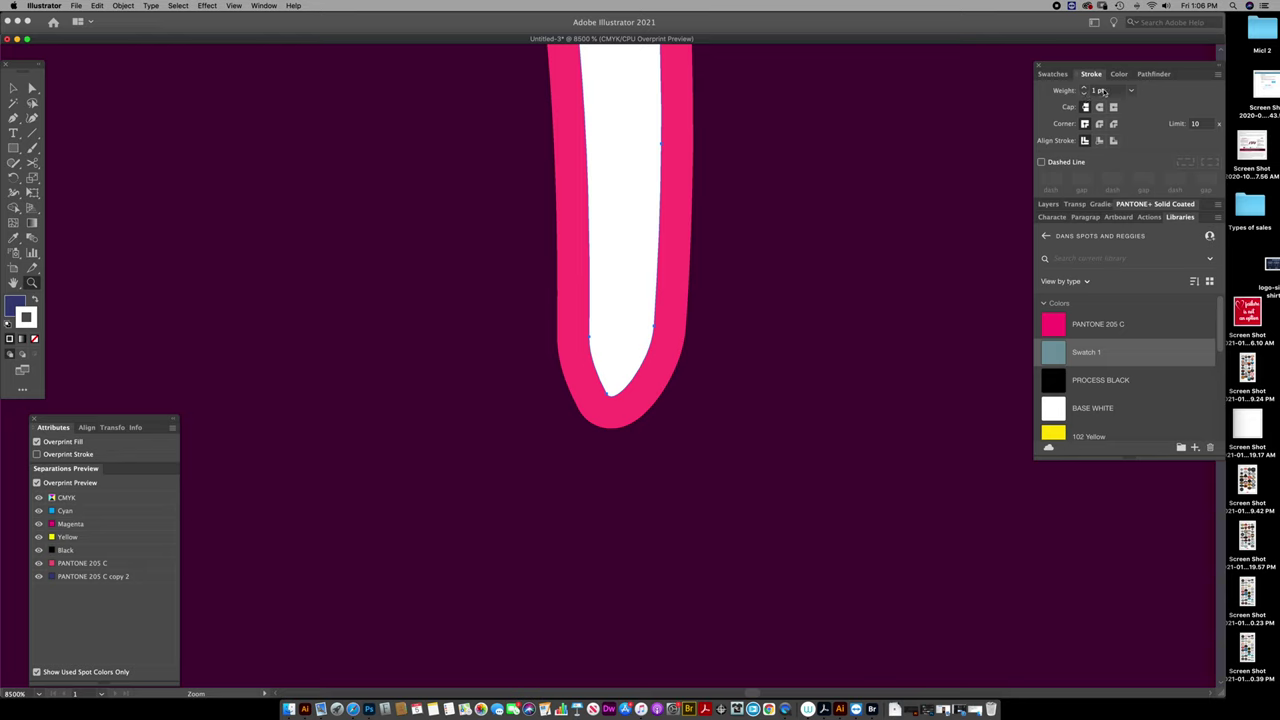
click(1103, 91)
text(.5)
key(Return)
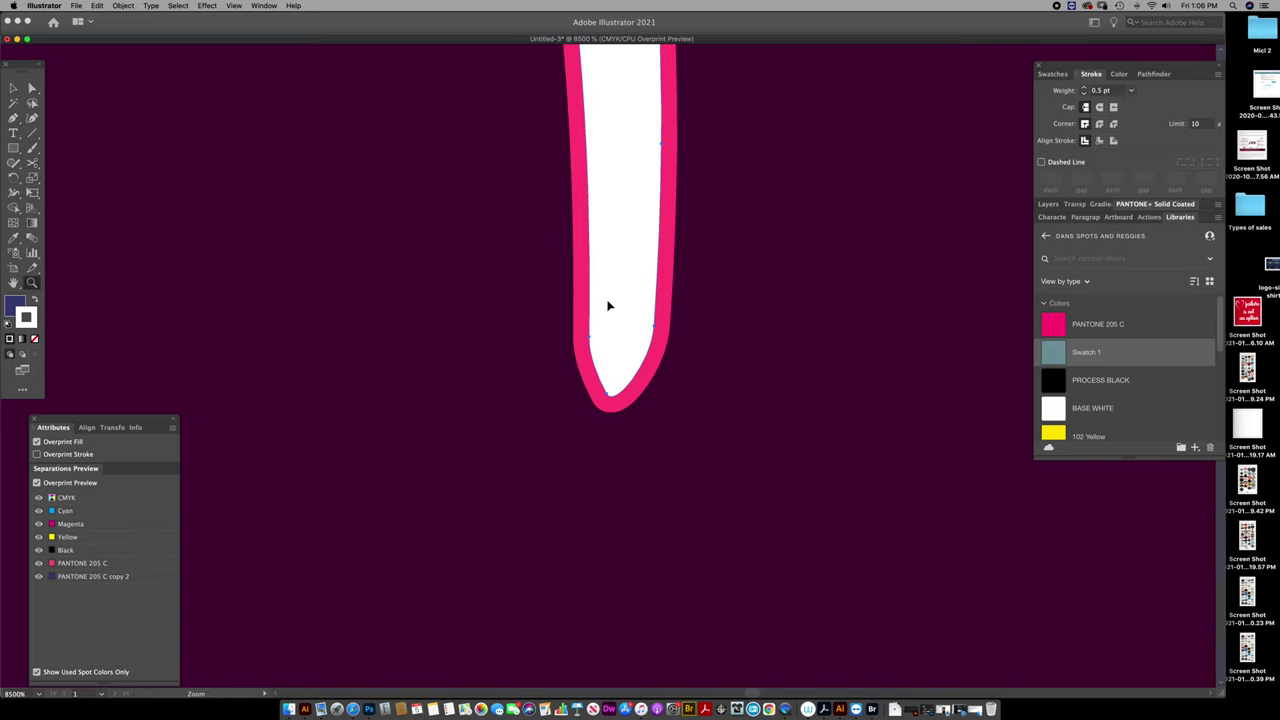
key(super+minus)
key(super+minus)
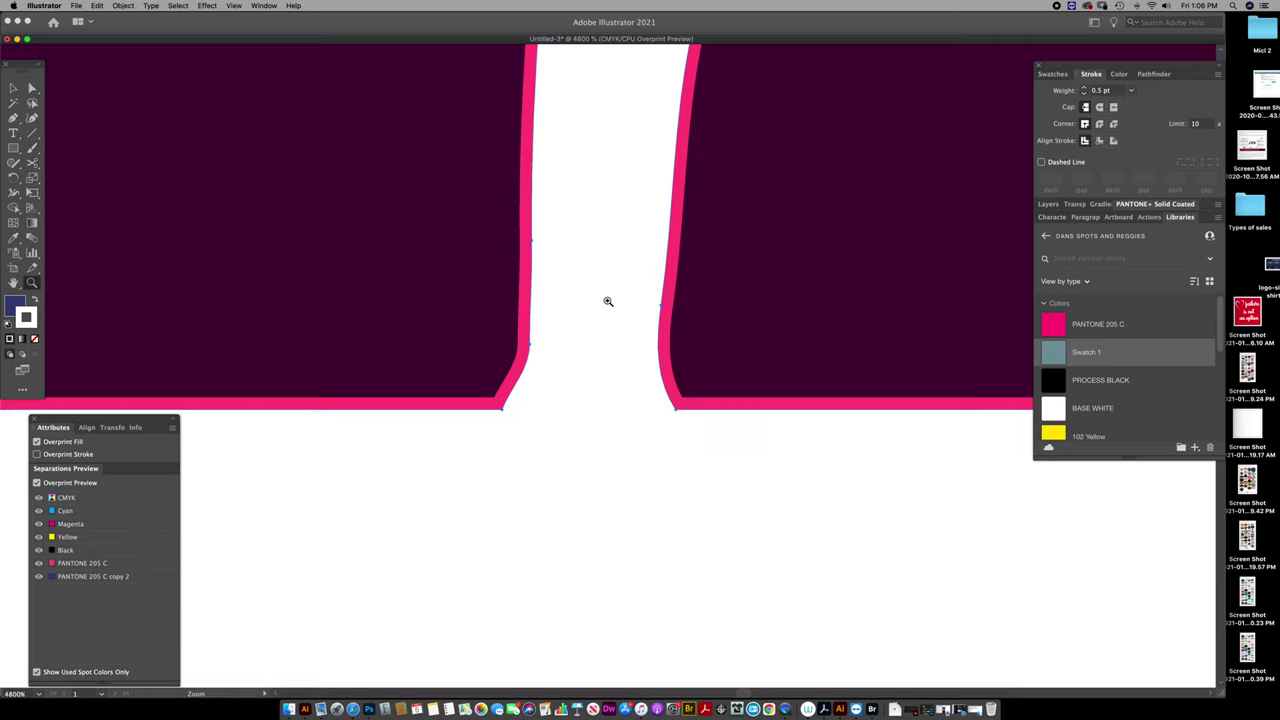
key(super+minus)
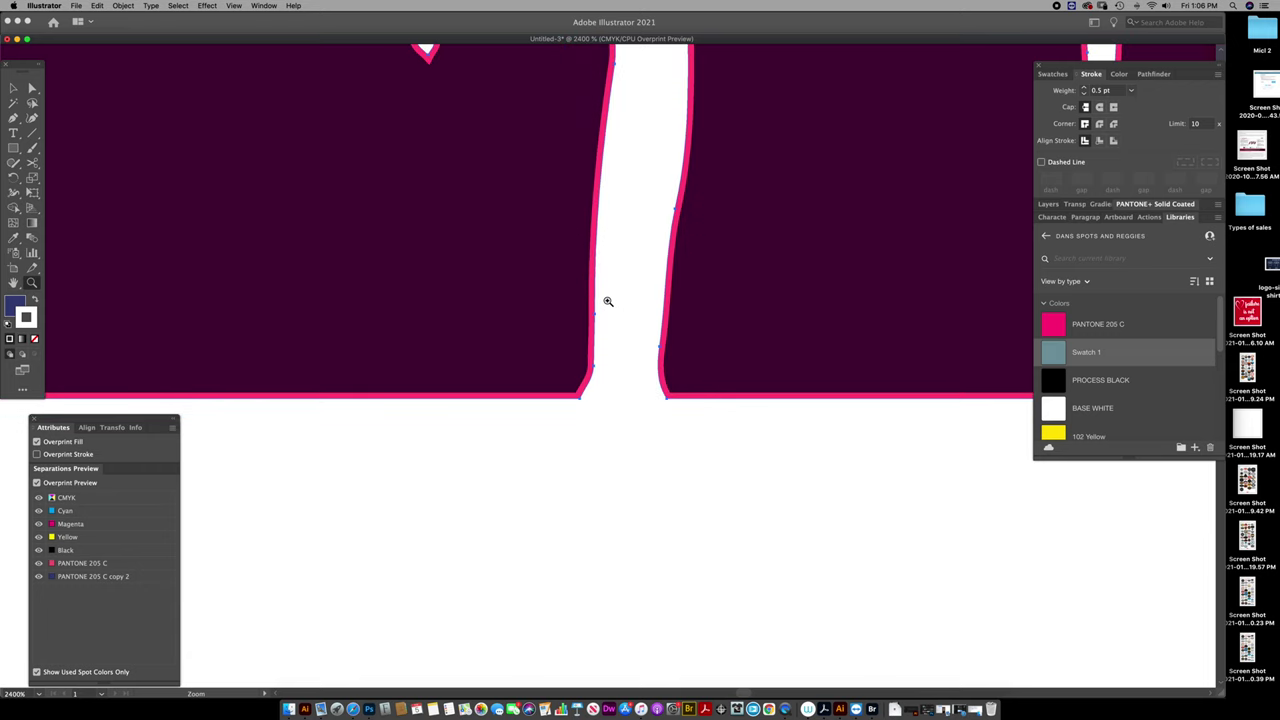
key(super+0)
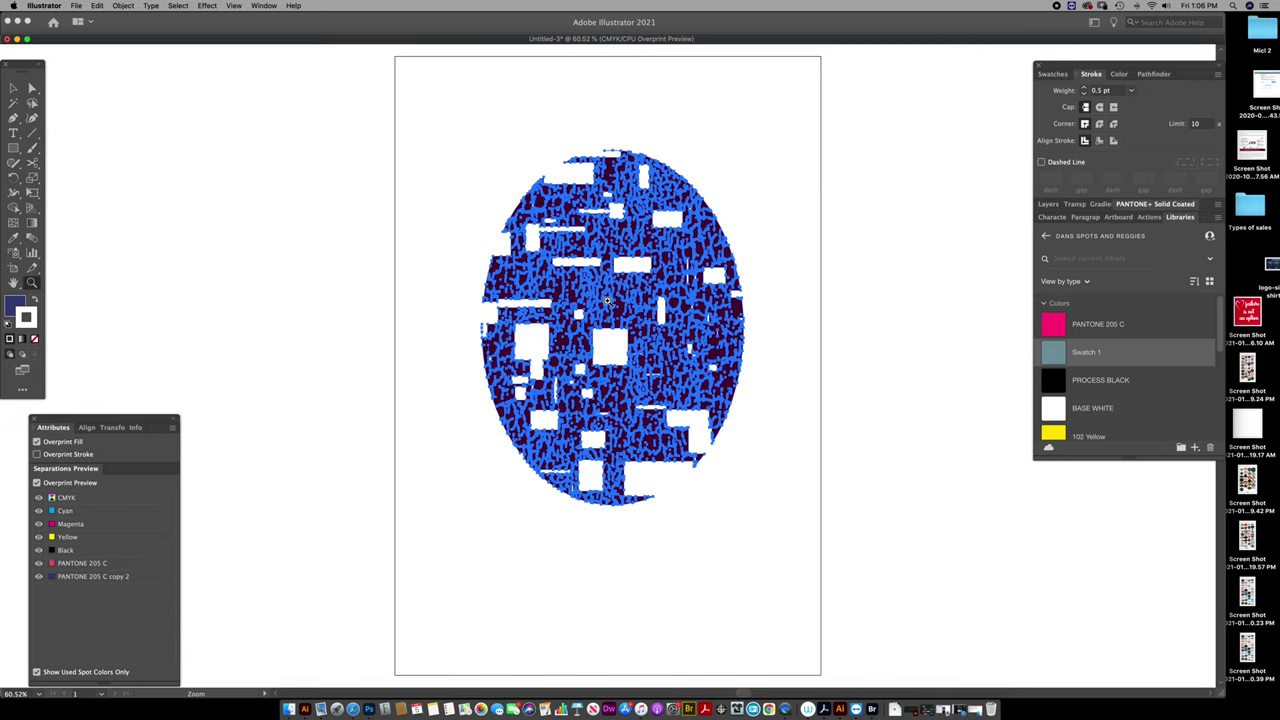
Deselect the artwork and examine the choked overprinted copy against the pink ellipse at 100% zoom.
super+click(775, 304)
click(640, 323)
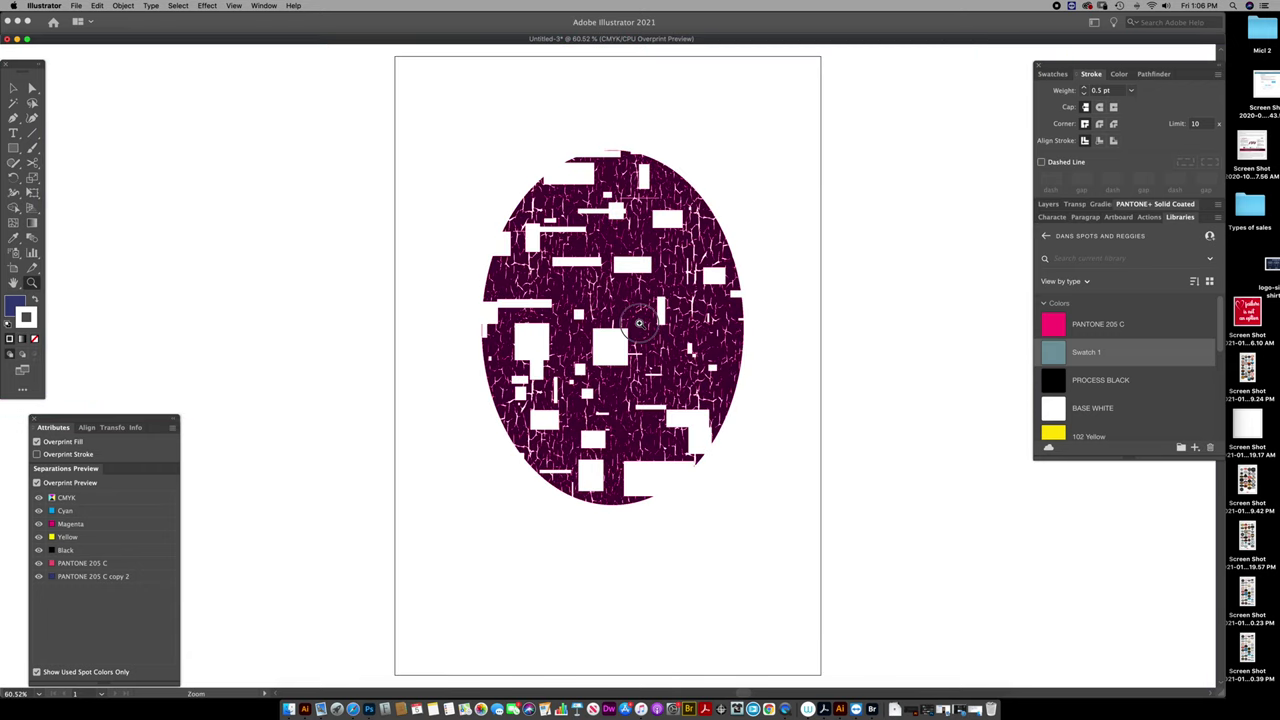
key(super+1)
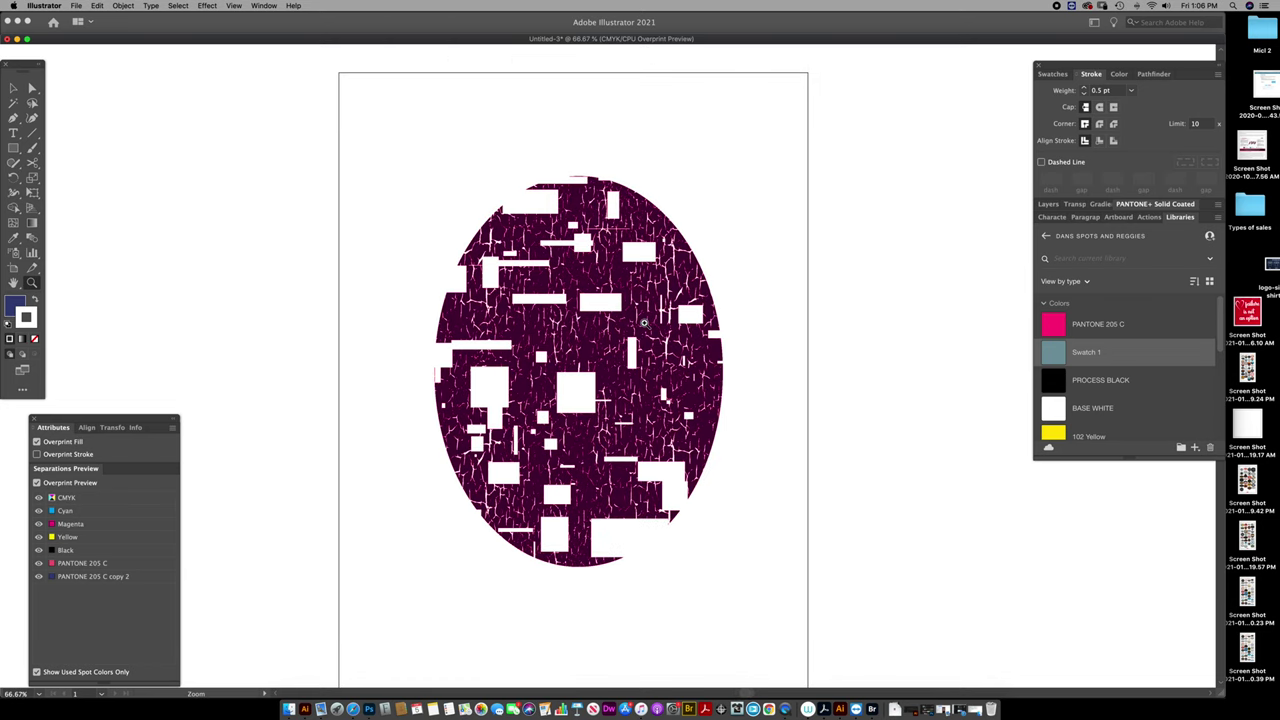
click(603, 357)
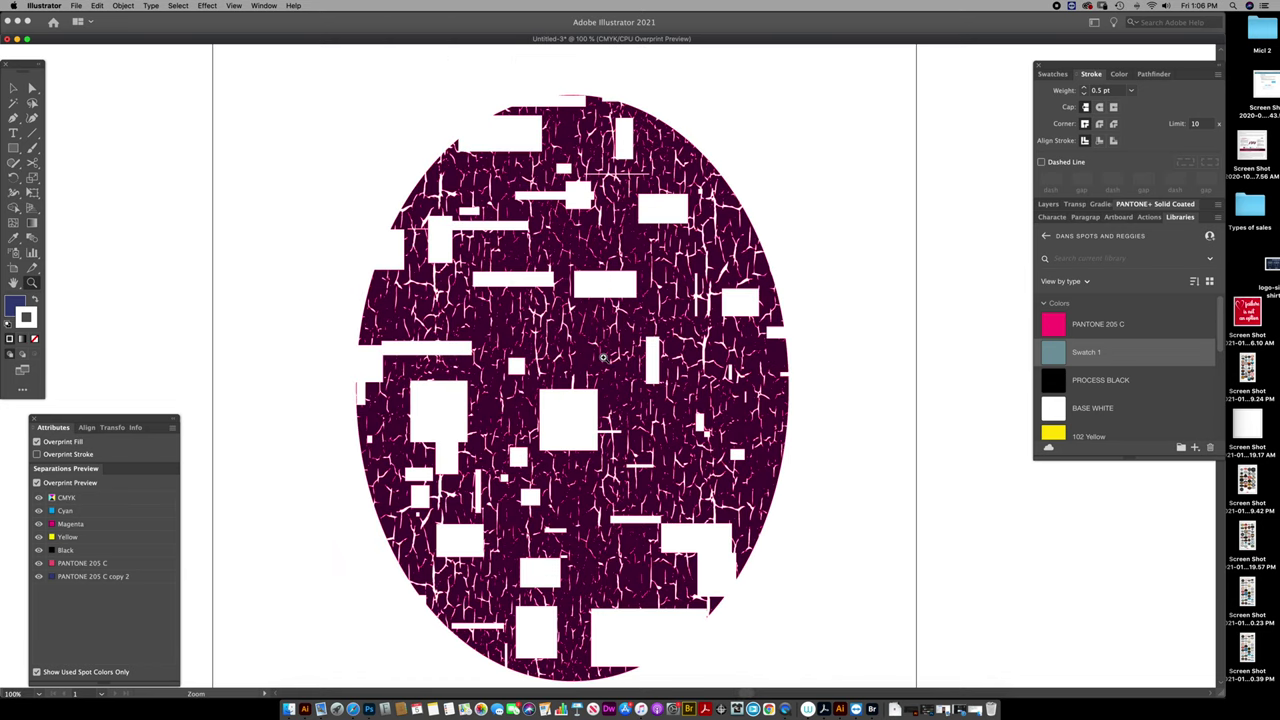
click(13, 89)
key(super)
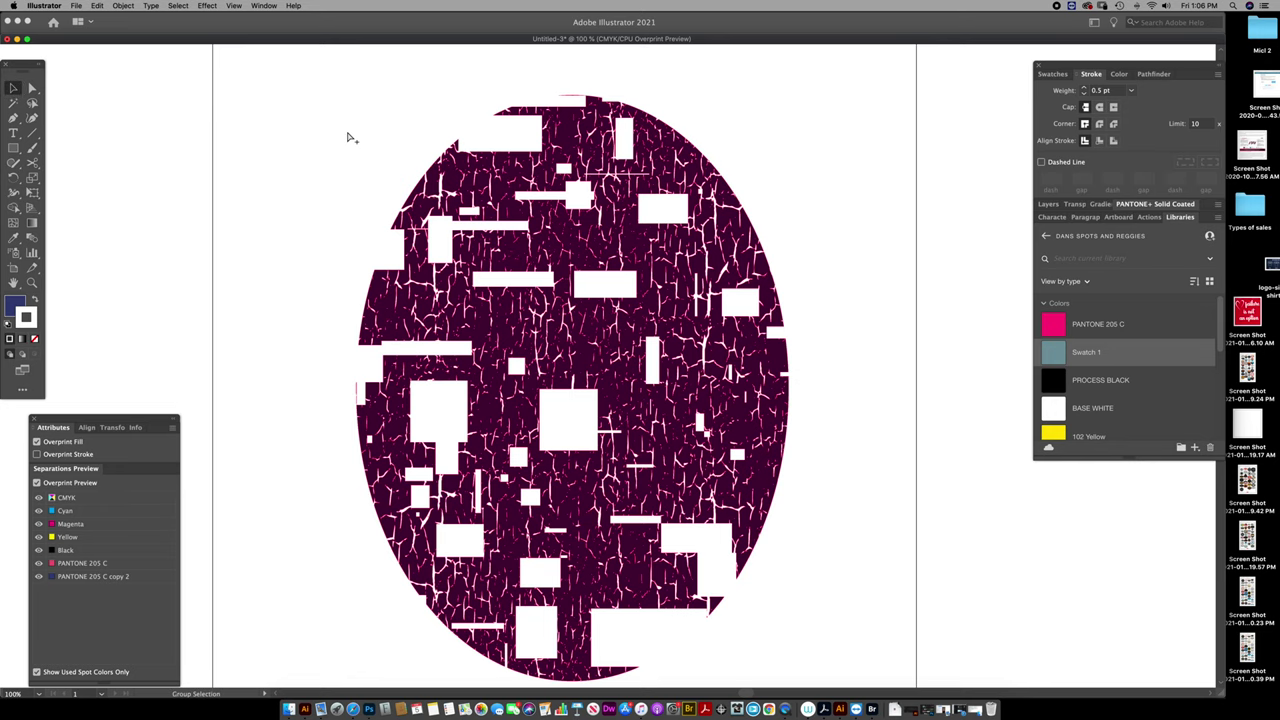
Check the ellipse paths in outline view, return to normal preview, and show the document's layers.
key(super+y)
scroll(580, 291, right, 3)
scroll(580, 291, down, 1)
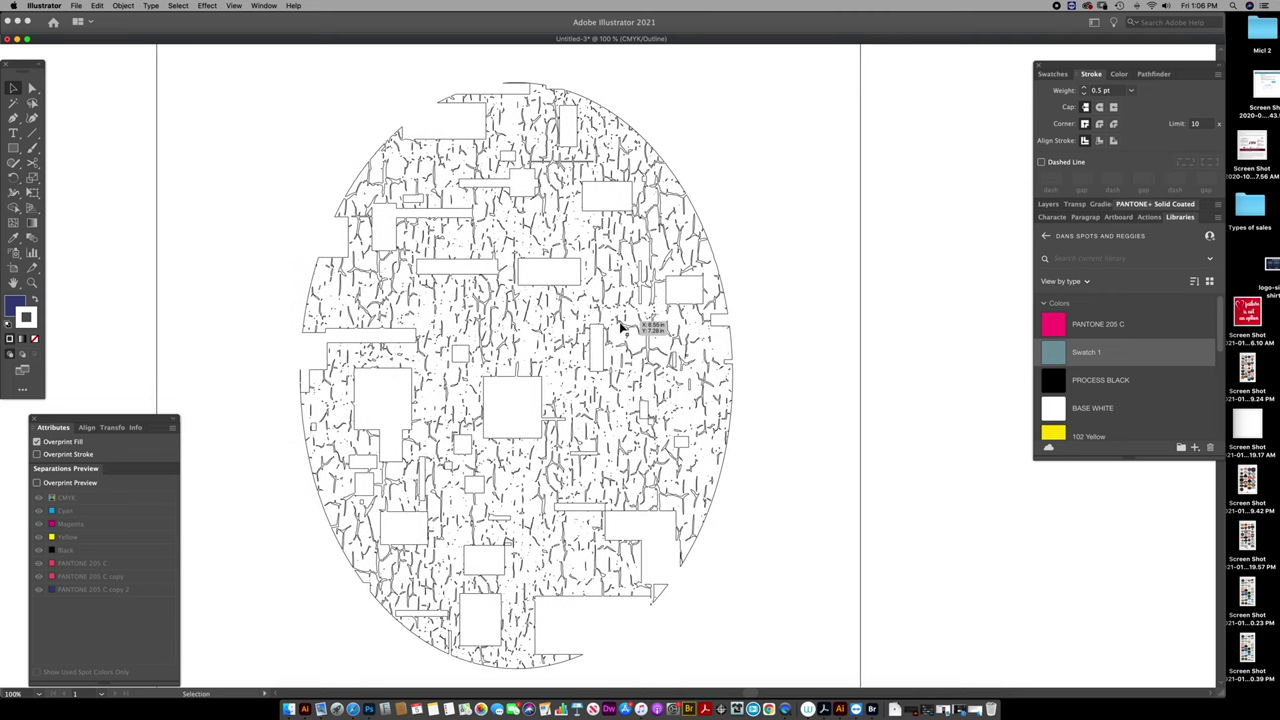
key(super+y)
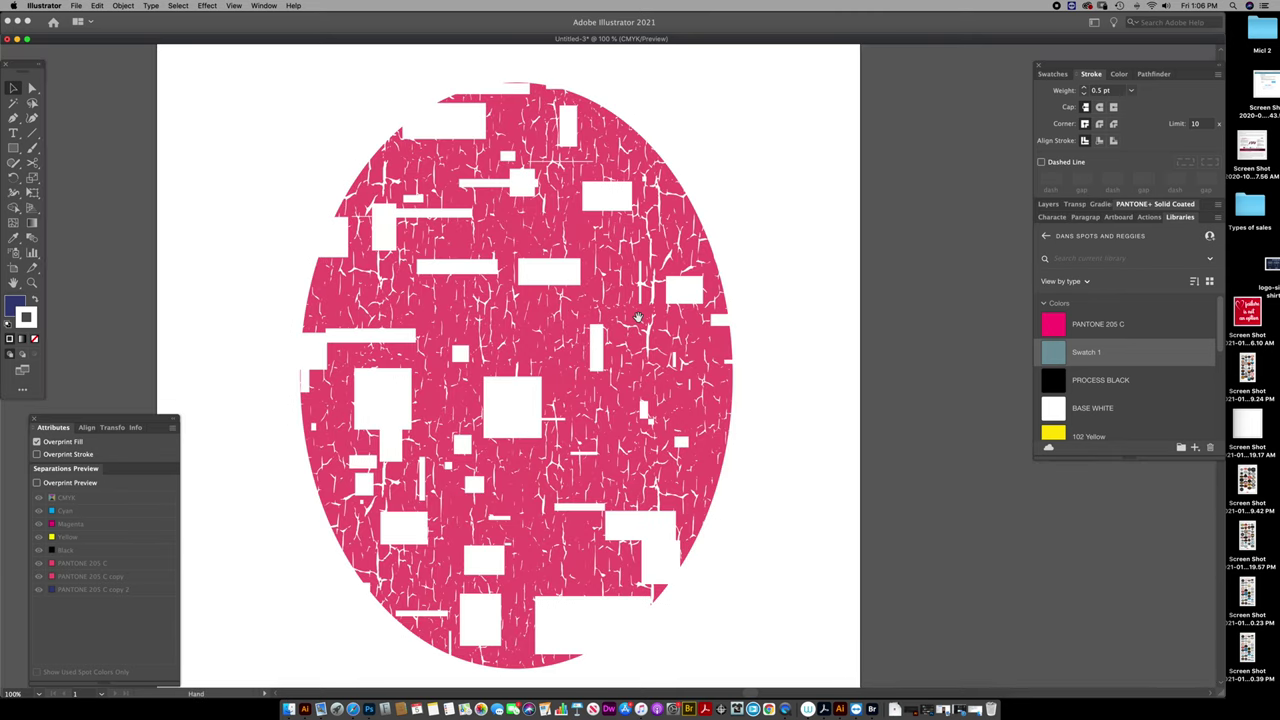
scroll(638, 318, left, 2)
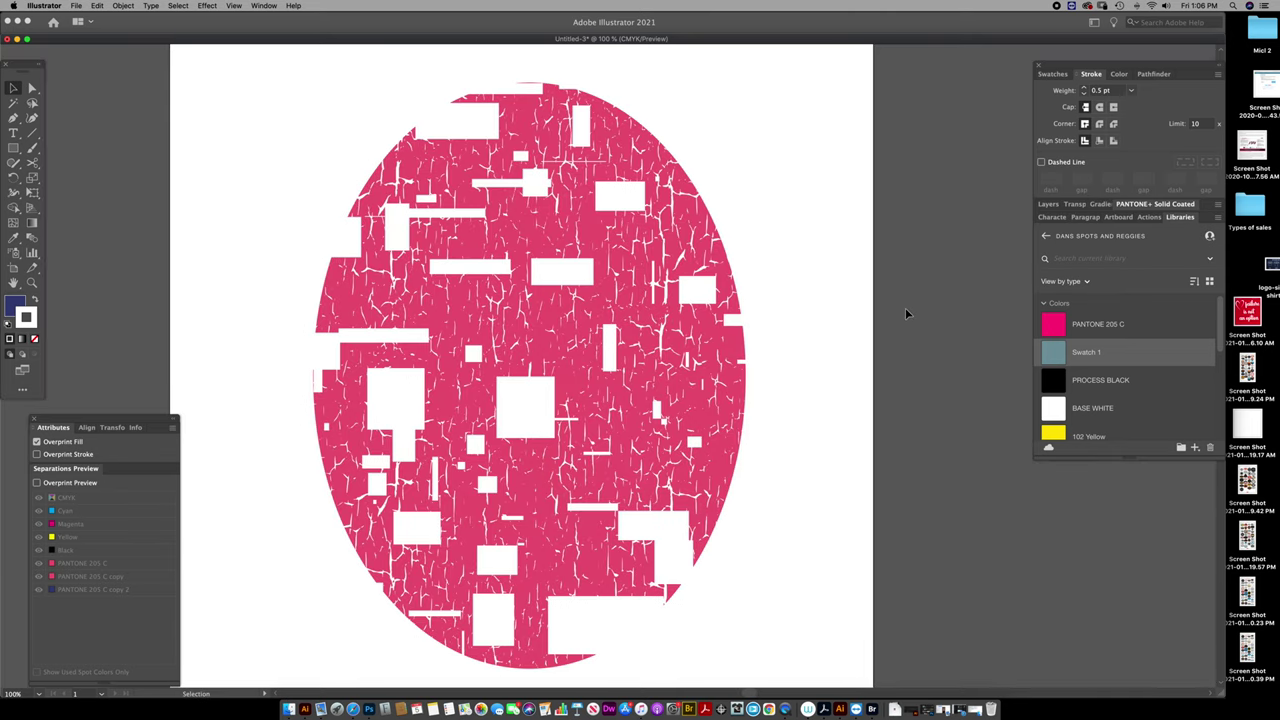
click(1046, 204)
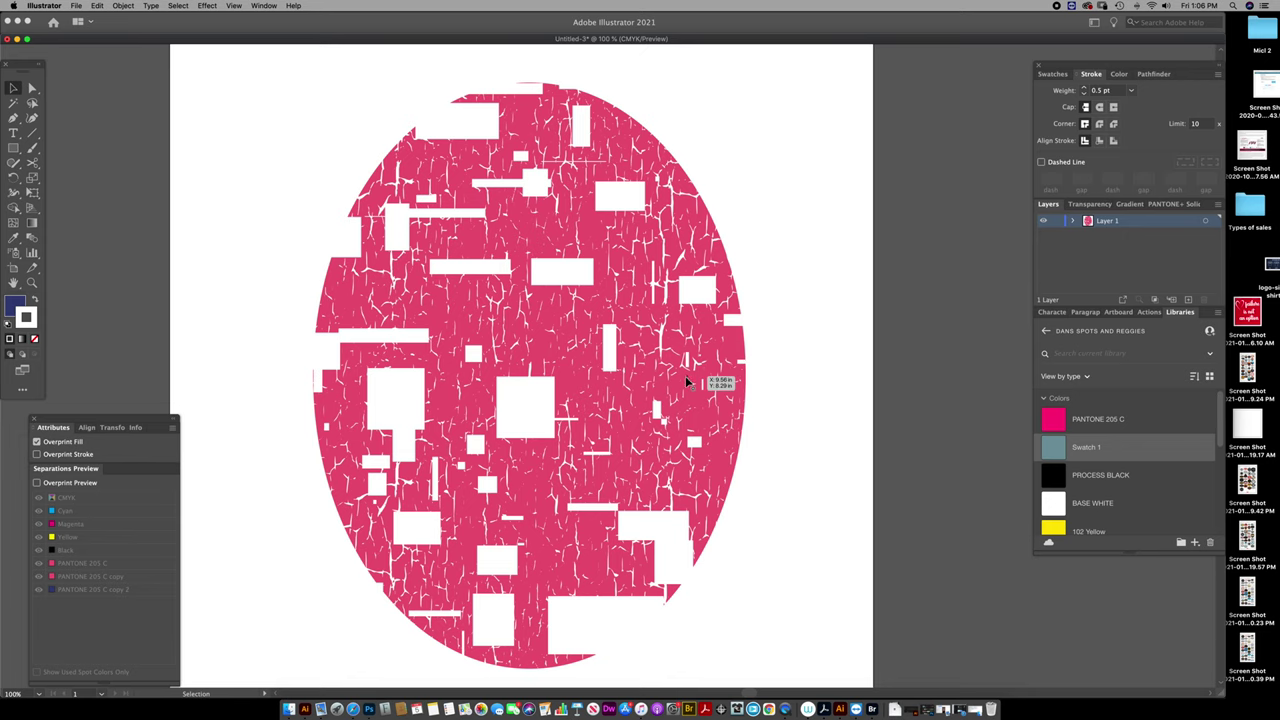
Try moving the pink ellipse aside to compare it with the blue copy, undo the move, and deselect.
drag(576, 372, 790, 376)
key(super+z)
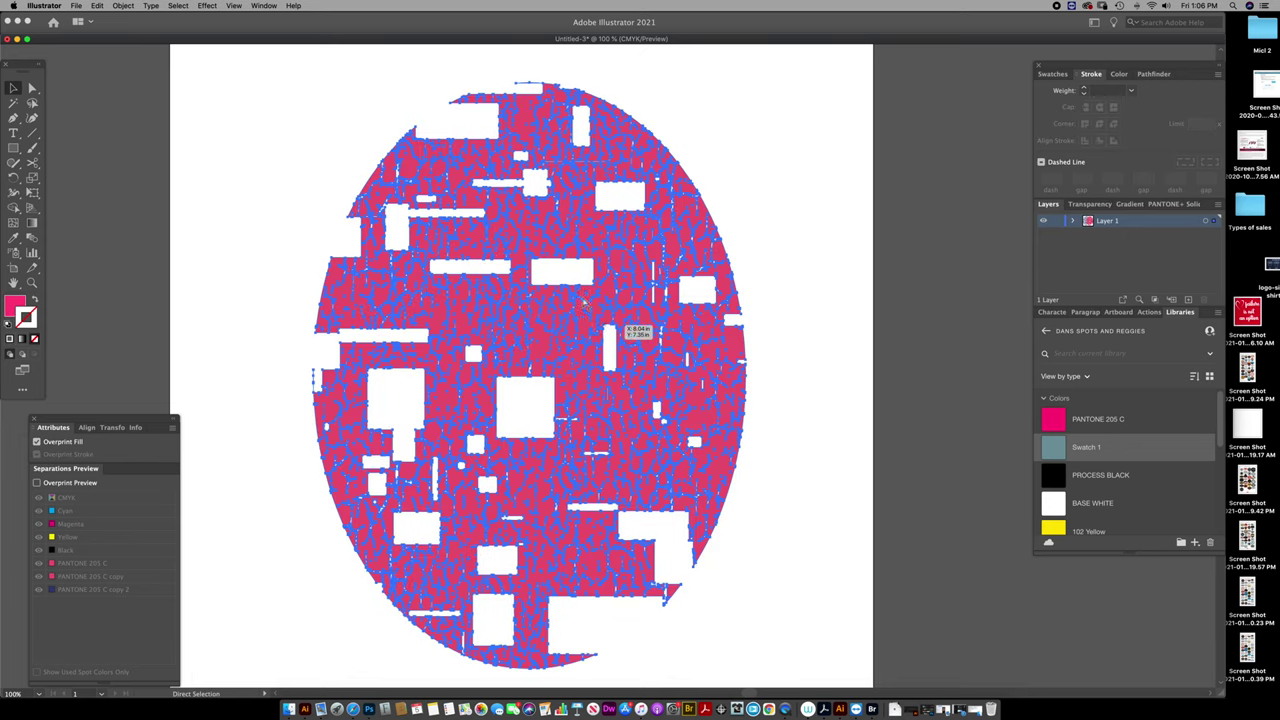
key(super+space)
drag(554, 146, 1002, 228)
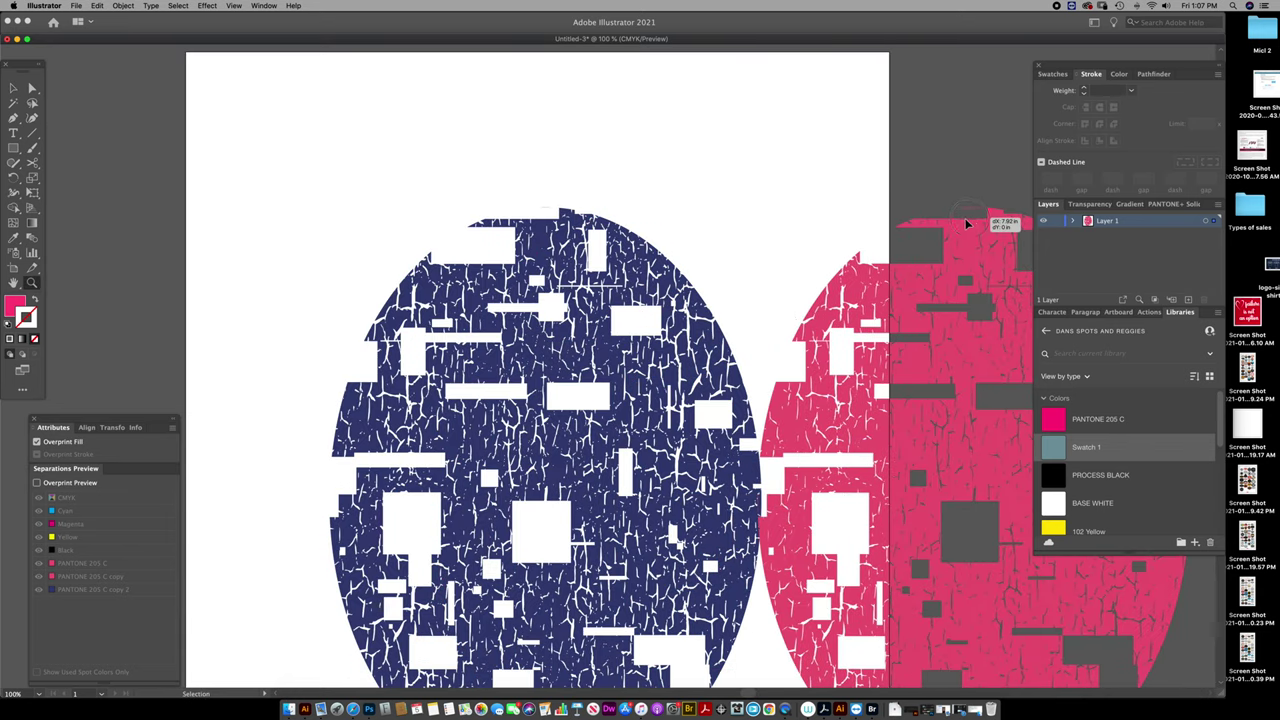
key(super+z)
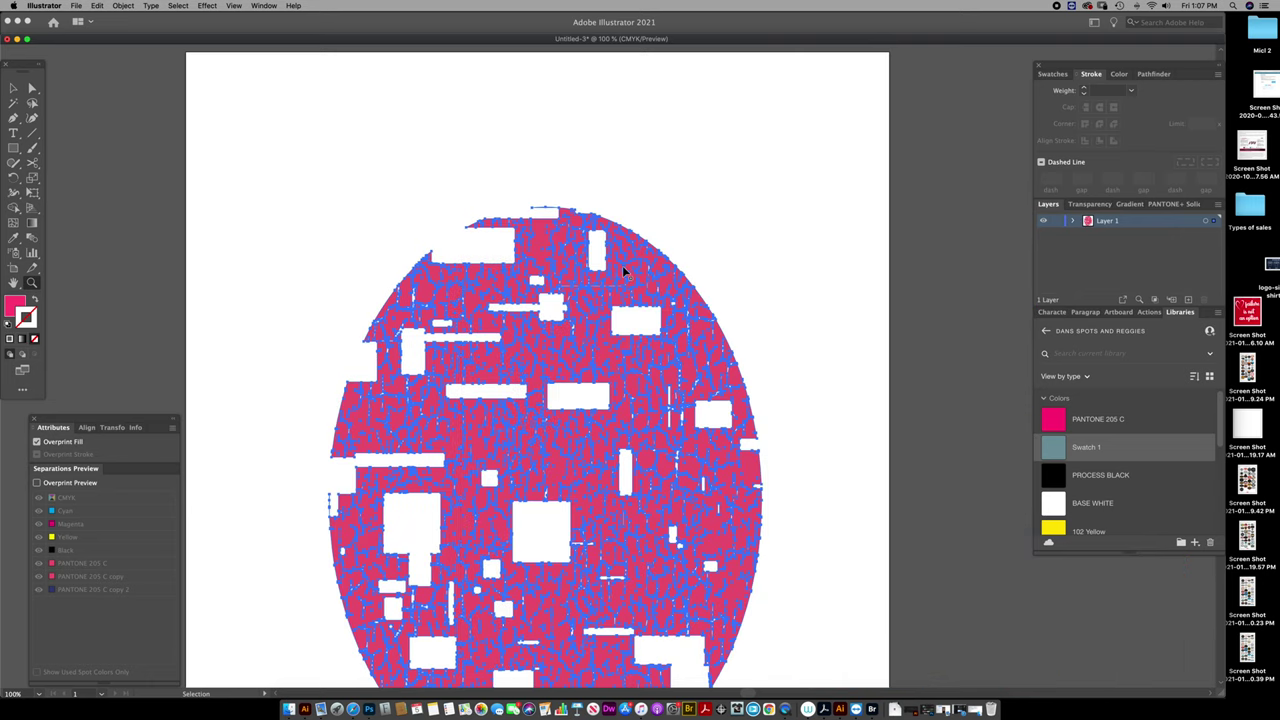
key(super+space)
super+click(249, 401)
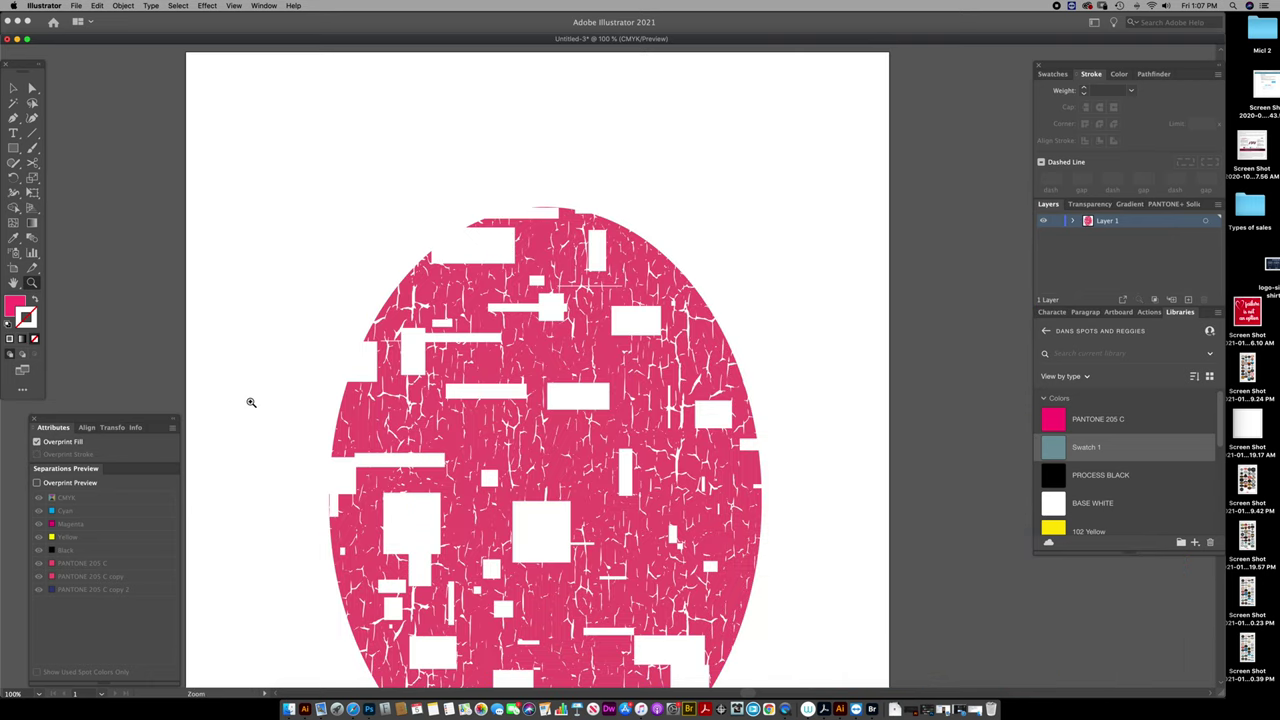
Turn on overprint preview, hide the CMYK plates, and compare the PANTONE 205 C and PANTONE 205 C copy 2 separations individually and together.
key(space)
drag(434, 546, 450, 423)
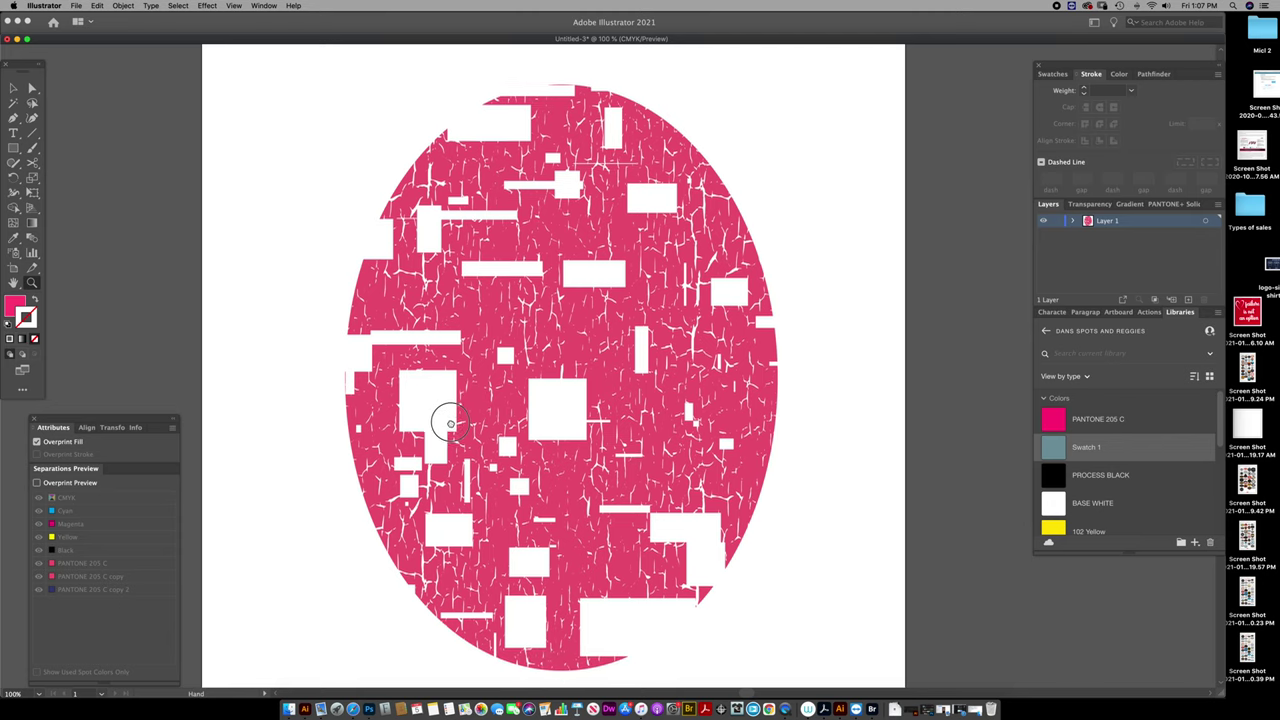
click(37, 483)
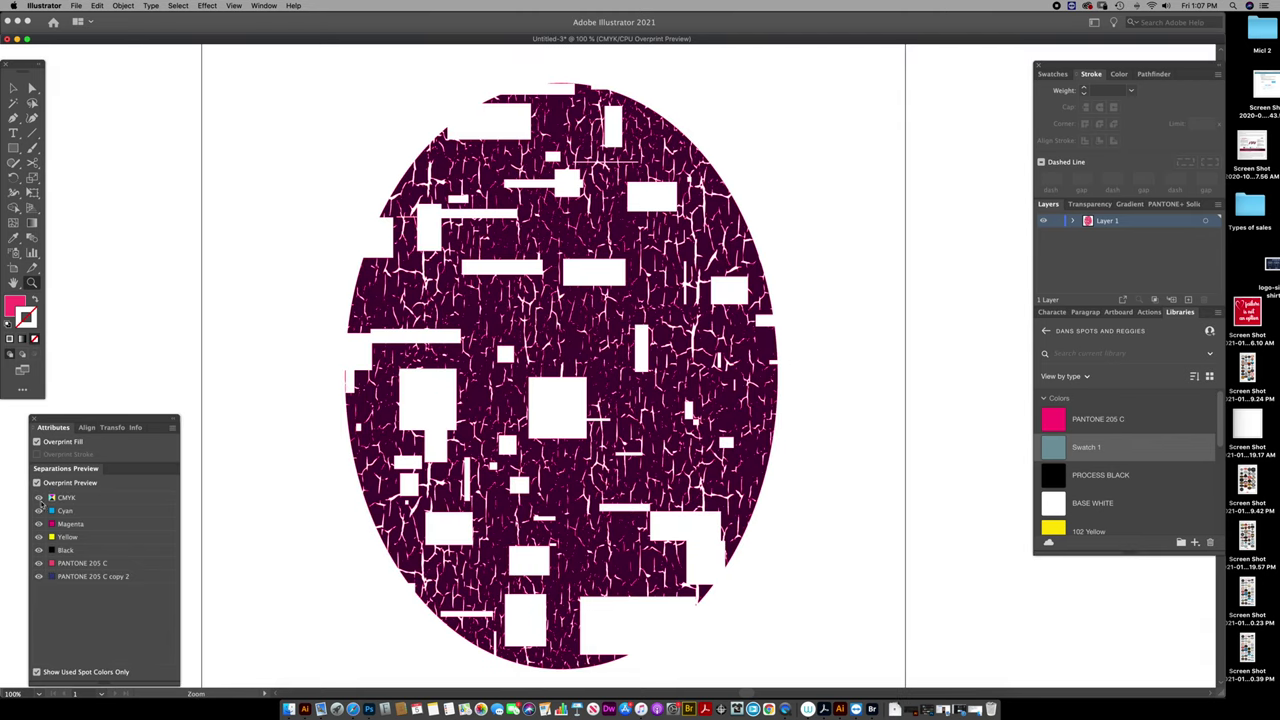
click(39, 497)
click(40, 577)
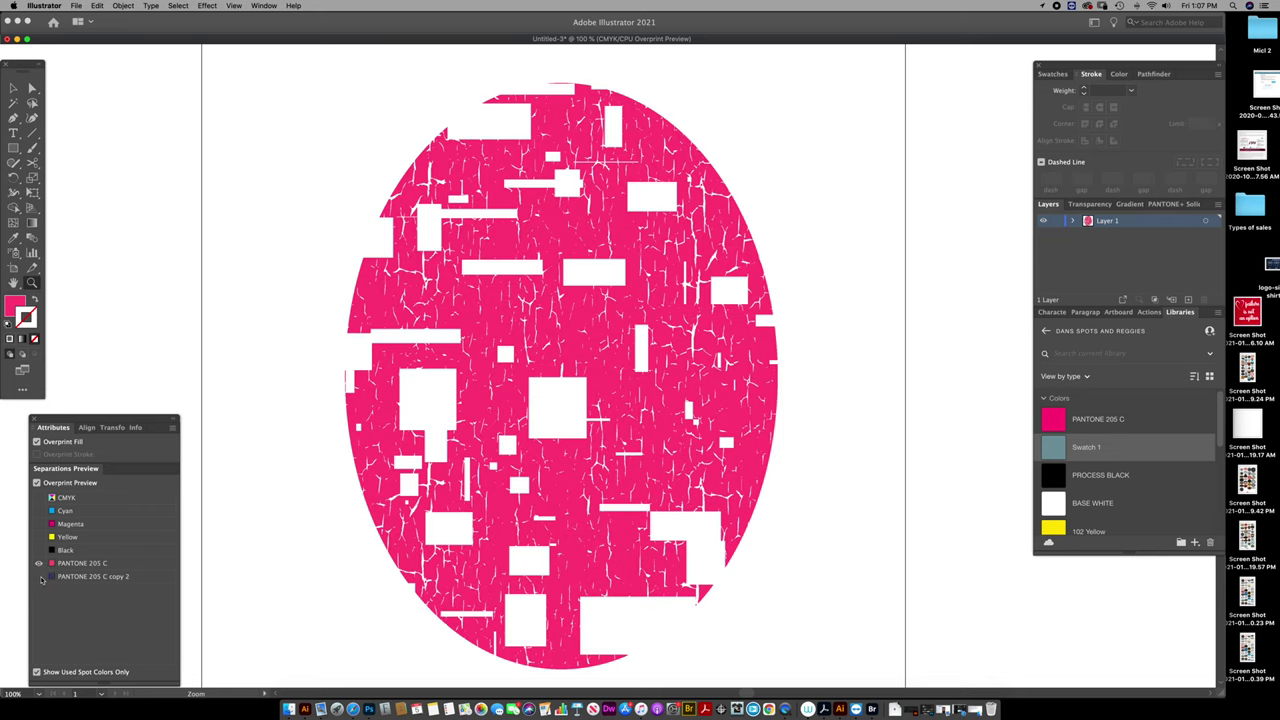
click(40, 577)
click(39, 563)
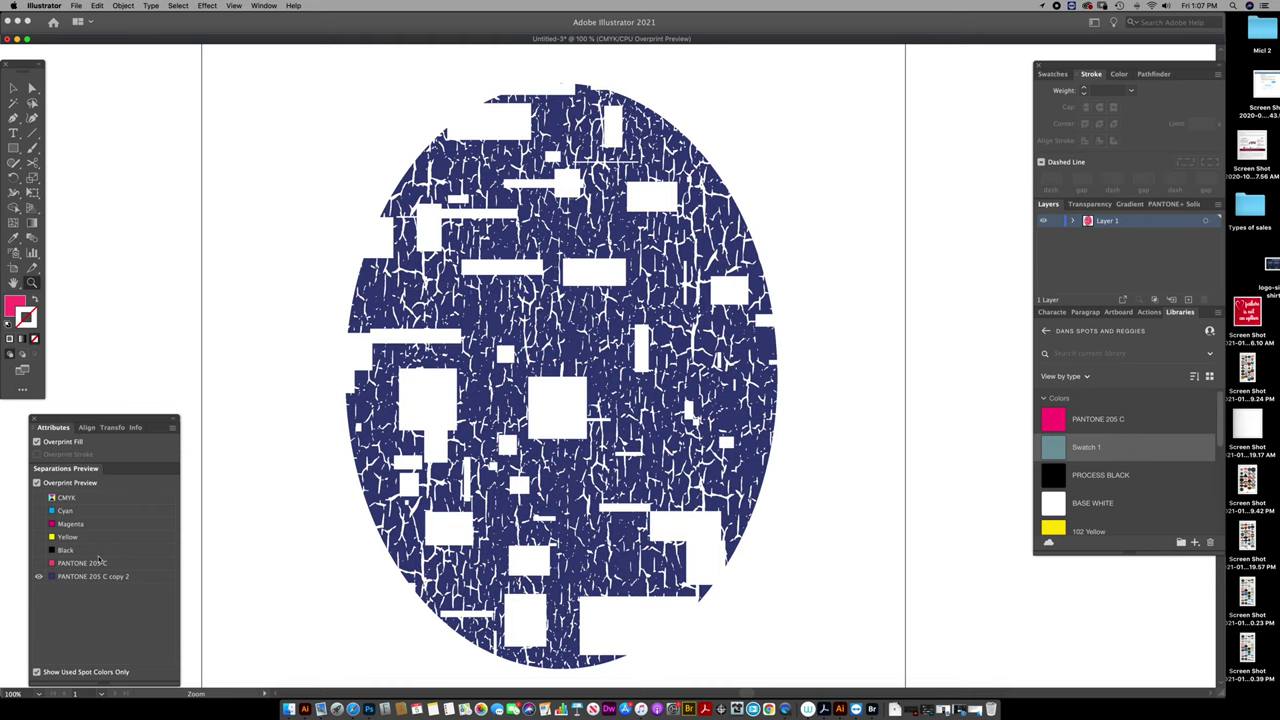
click(39, 563)
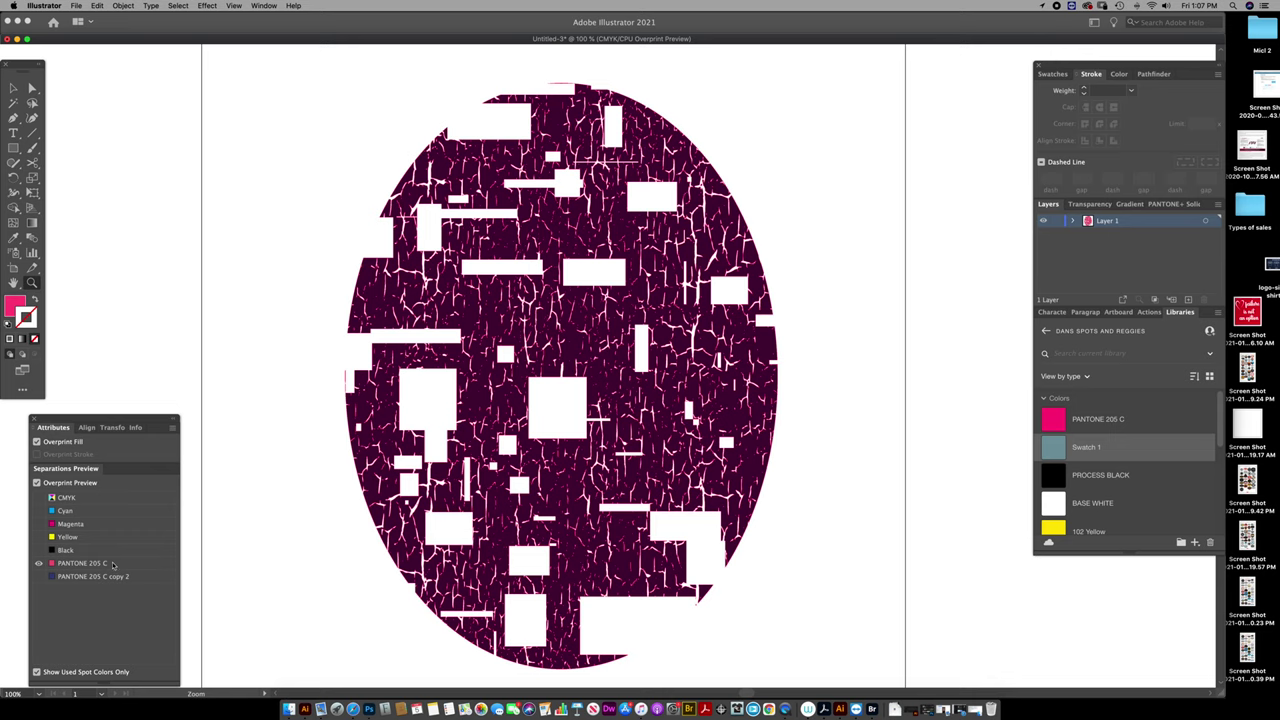